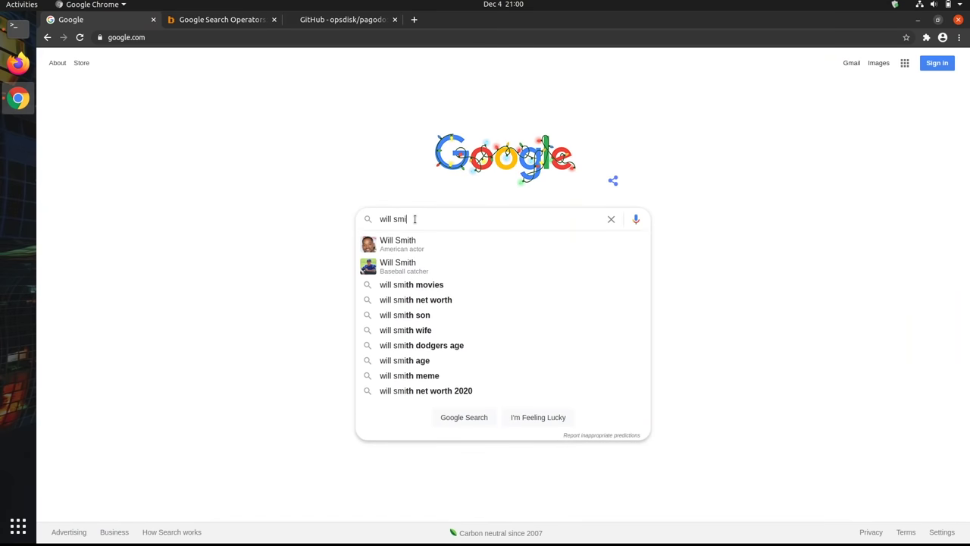
Search Google for will smith excluding actor and Fresh Prince, then open the pagodo results file in Text Editor.
{"action": "key", "text": "Return"}
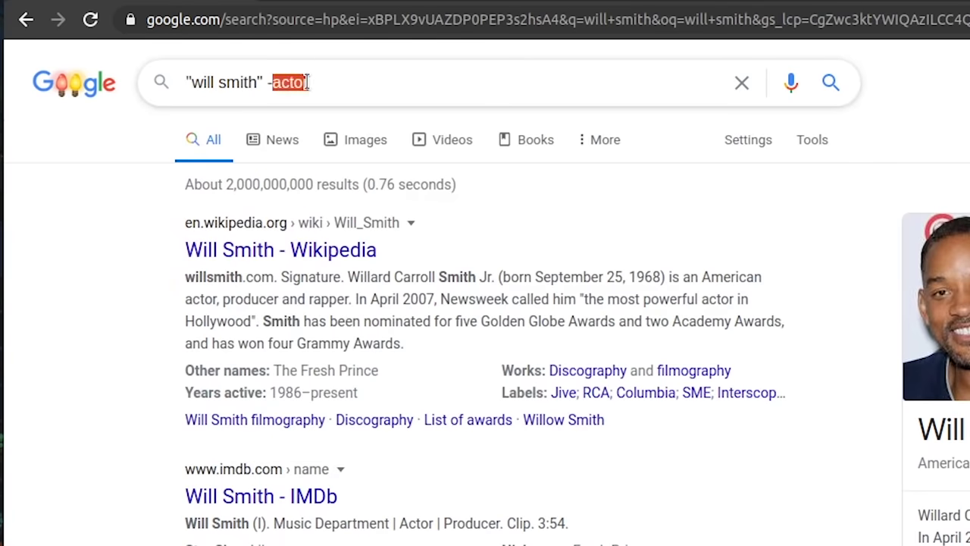
{"action": "left_click", "coordinate": [307, 82]}
{"action": "type", "text": "-\"Fresh"}
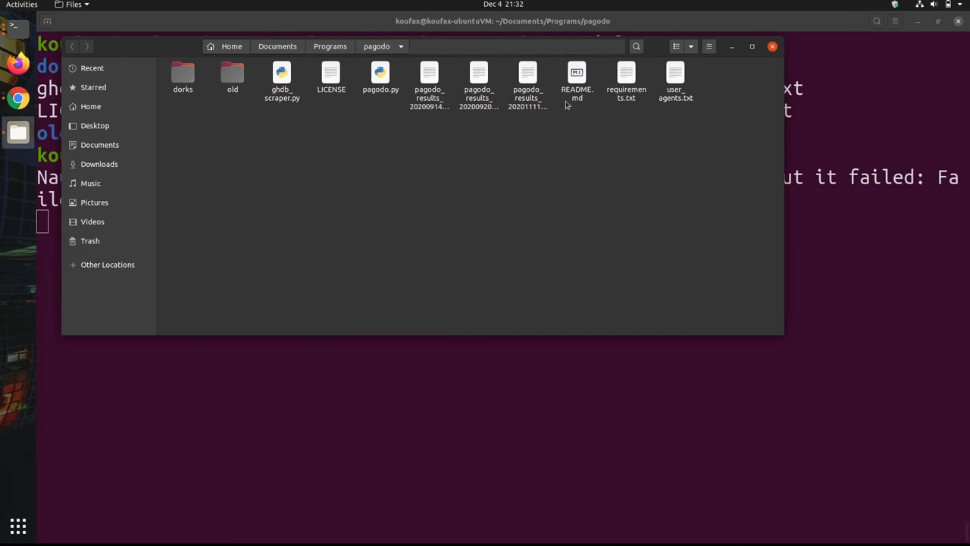
{"action": "key", "text": "Right"}
{"action": "key", "text": "Return"}
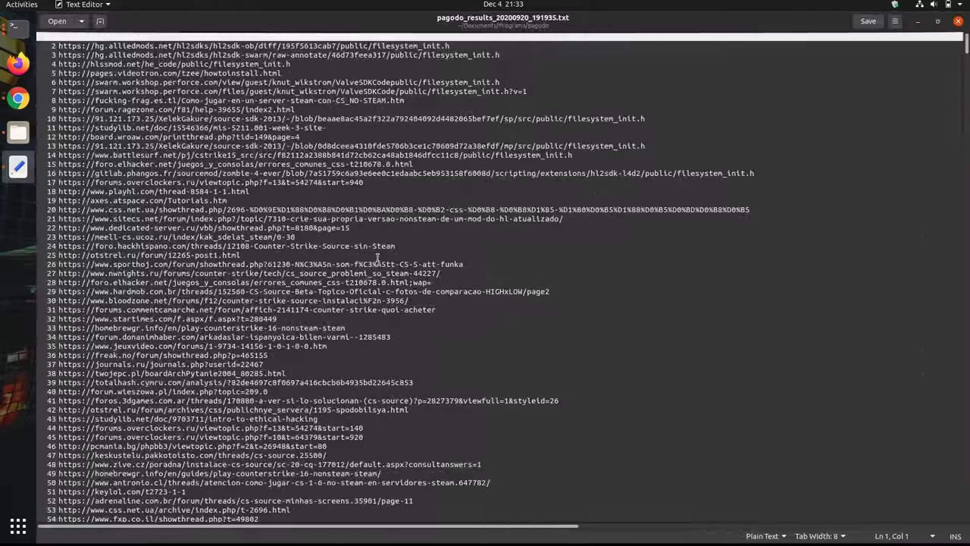
Scroll to the last URLs in pagodo_results_20200920_191935.txt.
{"action": "scroll", "coordinate": [376, 258], "scroll_direction": "down", "scroll_amount": 20}
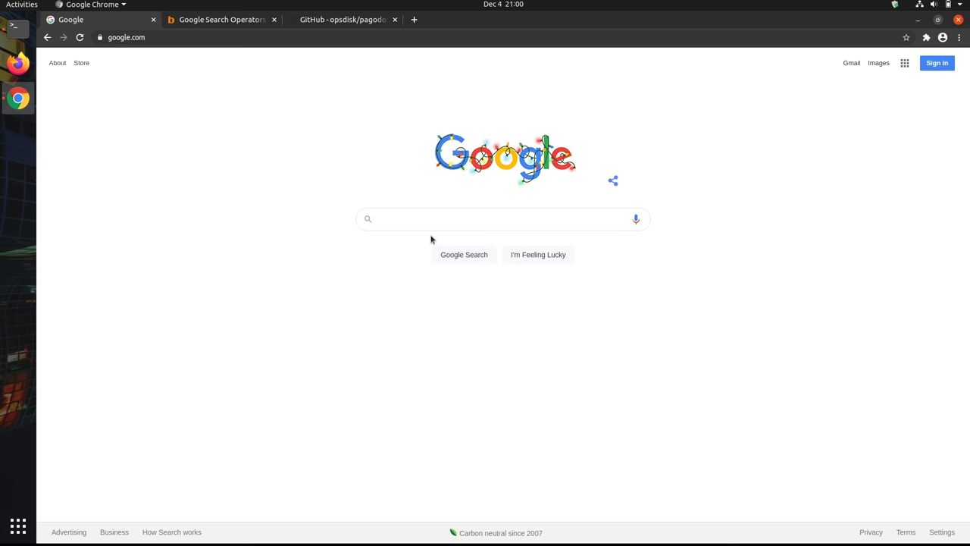
Search Google for will smith to get results with the Will Smith knowledge panel.
{"action": "left_click", "coordinate": [415, 219]}
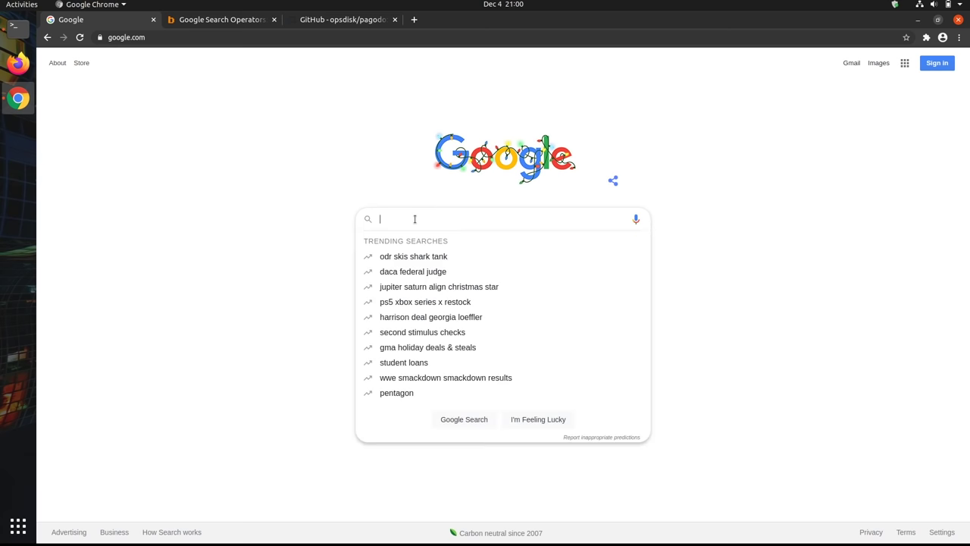
{"action": "type", "text": "will sm"}
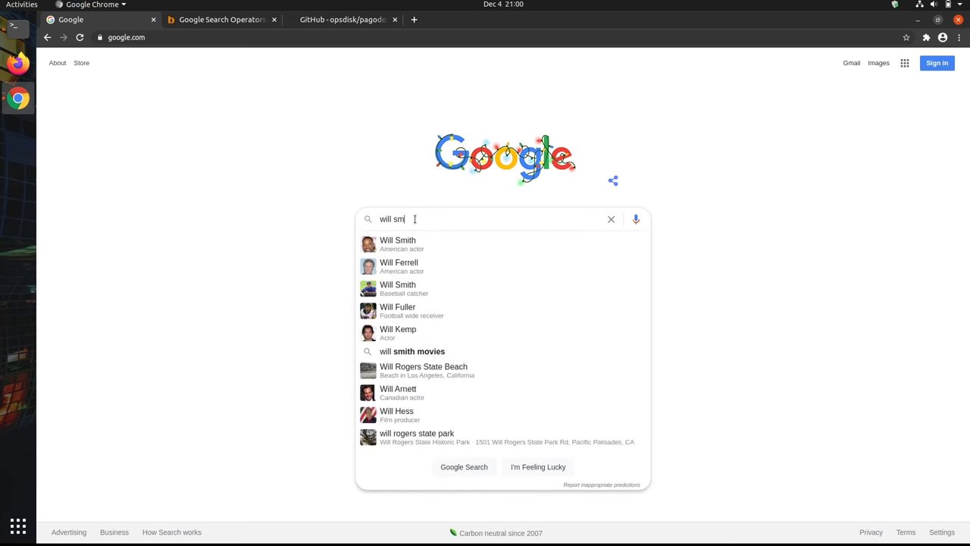
{"action": "type", "text": "ith"}
{"action": "key", "text": "Return"}
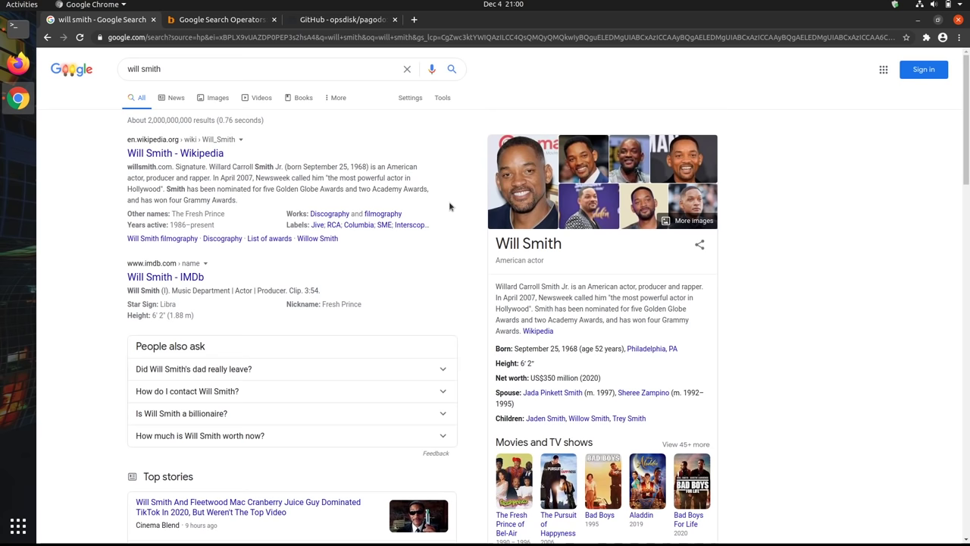
{"action": "left_click", "coordinate": [186, 70]}
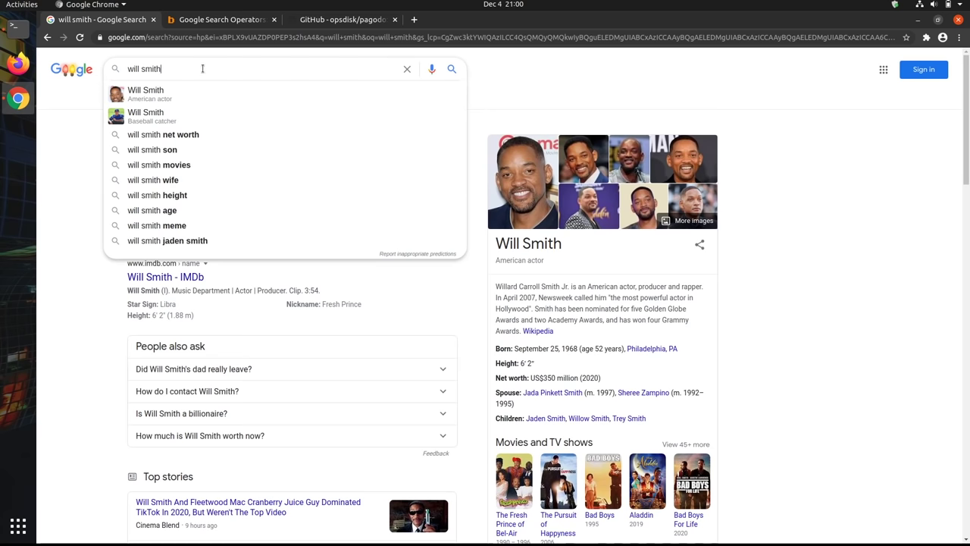
Wrap will smith in quotes and run the exact-phrase search.
{"action": "key", "text": "Left"}
{"action": "key", "text": "Left"}
{"action": "key", "text": "Left"}
{"action": "key", "text": "Left"}
{"action": "key", "text": "Left"}
{"action": "type", "text": "\""}
{"action": "key", "text": "Right"}
{"action": "key", "text": "Right"}
{"action": "key", "text": "Right"}
{"action": "key", "text": "Right"}
{"action": "type", "text": "\""}
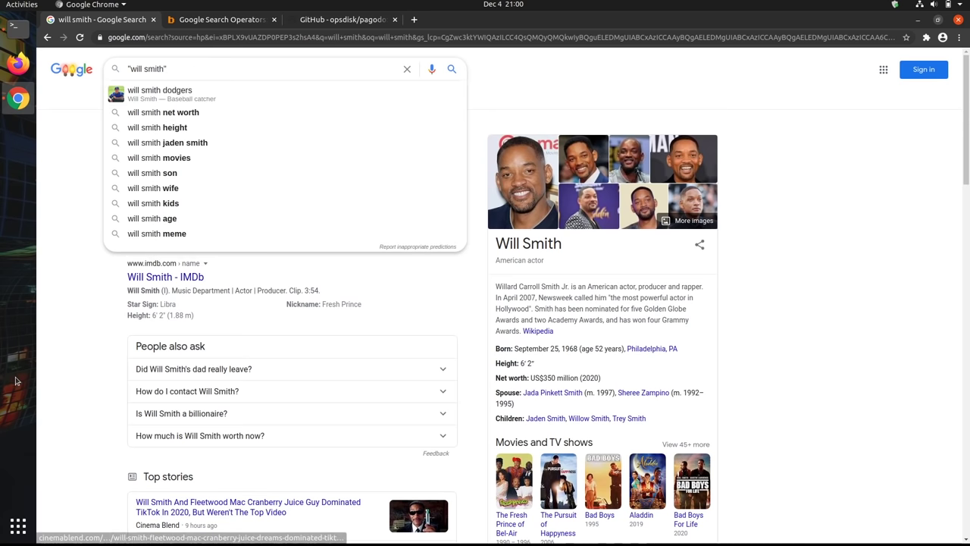
{"action": "key", "text": "Return"}
Add -actor -"Fresh Prince" exclusions to the "will smith" query and search.
{"action": "left_click", "coordinate": [183, 72]}
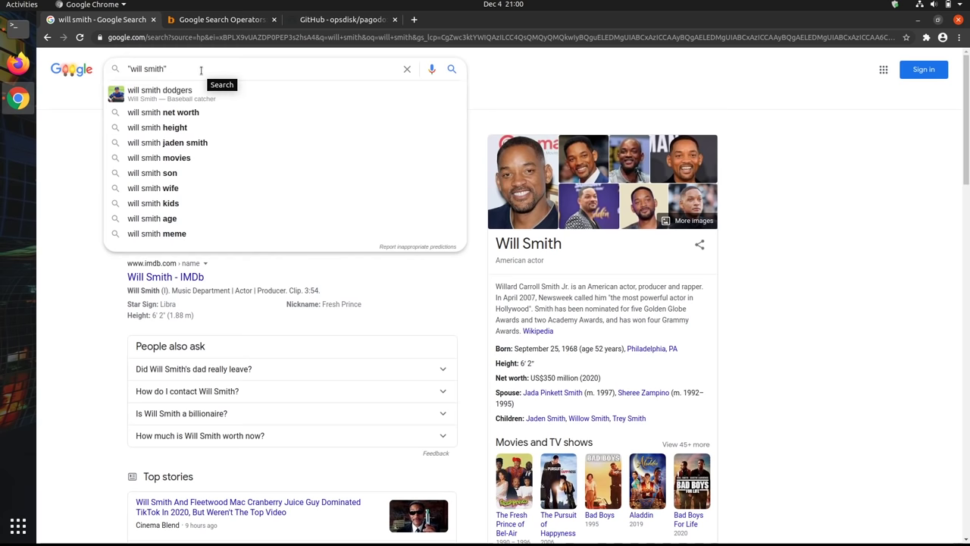
{"action": "type", "text": "\" -"}
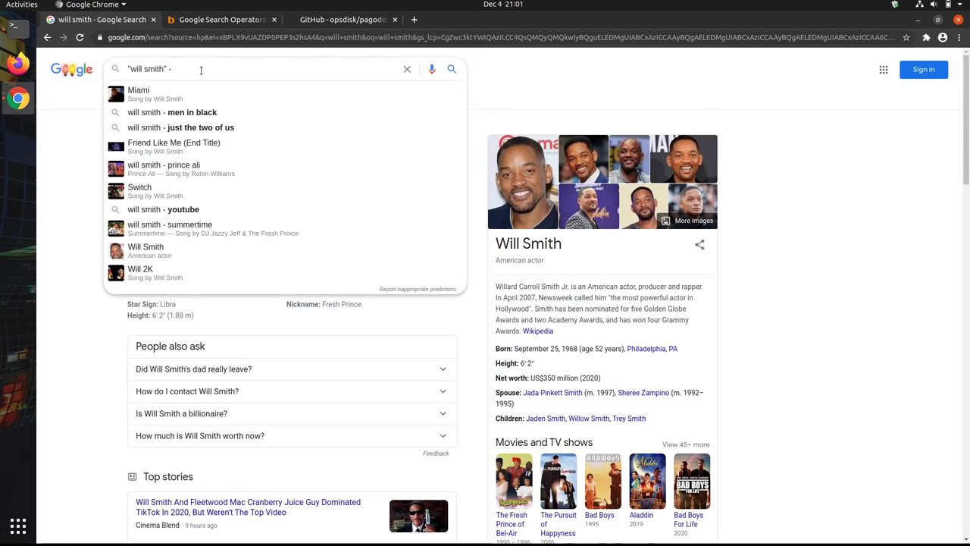
{"action": "type", "text": "actor"}
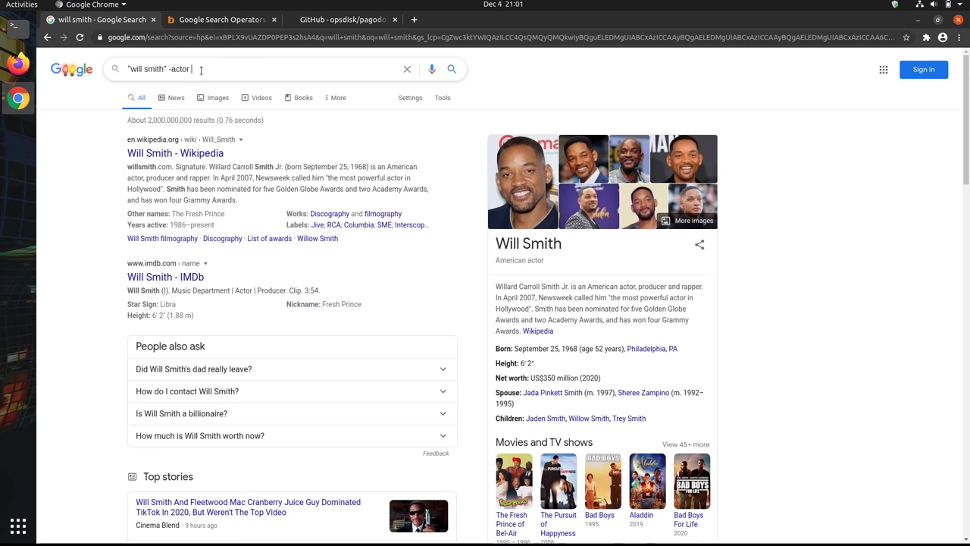
{"action": "double_click", "coordinate": [174, 68]}
{"action": "left_click", "coordinate": [211, 69]}
{"action": "type", "text": "-\"Fresh Pri"}
{"action": "type", "text": "\""}
{"action": "left_click", "coordinate": [448, 73]}
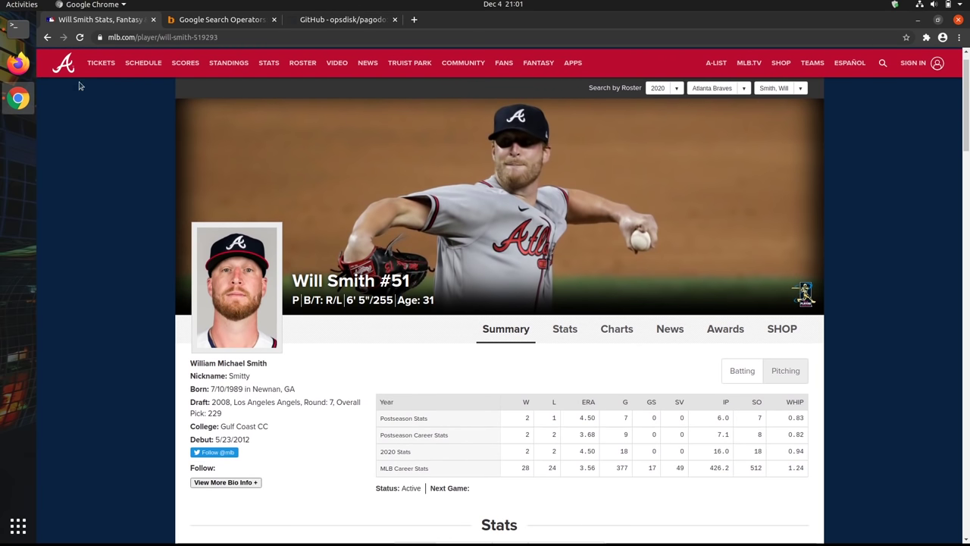
Return to the filtered results and add "dodgers" to the will smith query.
{"action": "left_click", "coordinate": [47, 38]}
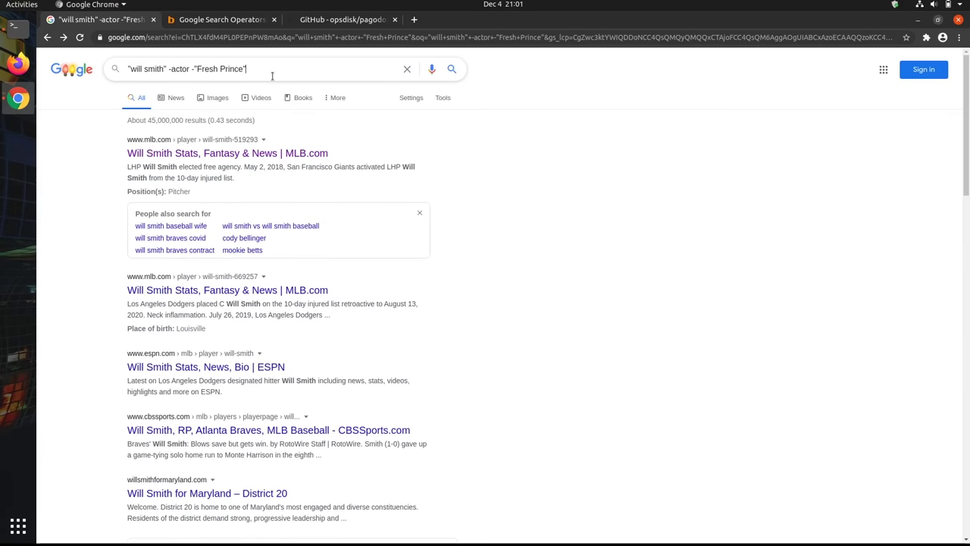
{"action": "left_click", "coordinate": [271, 75]}
{"action": "type", "text": "\"dodg"}
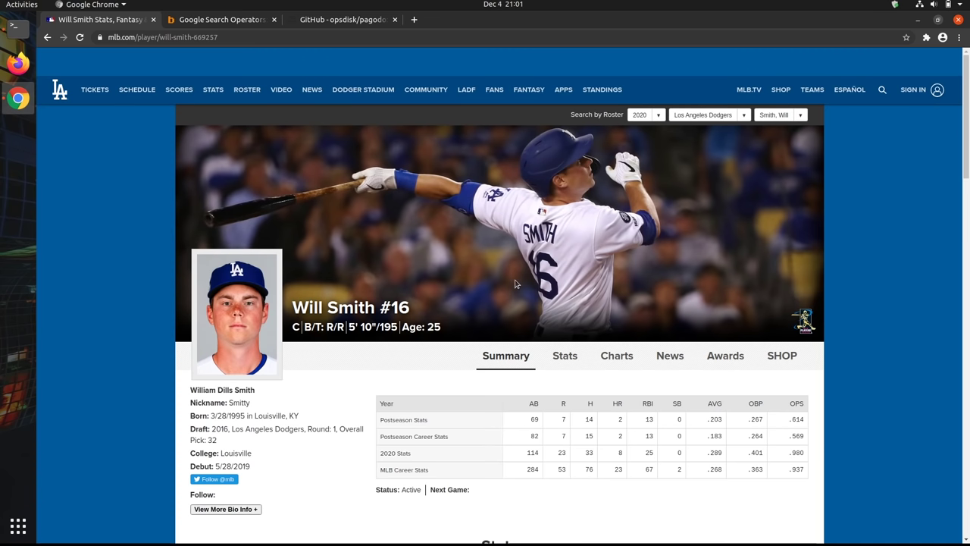
{"action": "left_click", "coordinate": [278, 37]}
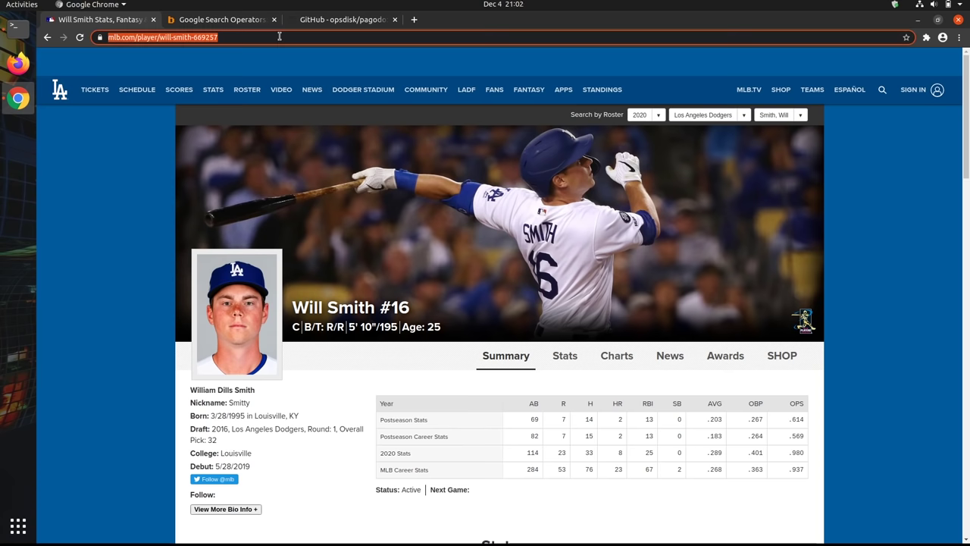
Replace the address bar URL with google to load the Google home page.
{"action": "type", "text": "google"}
{"action": "key", "text": "Return"}
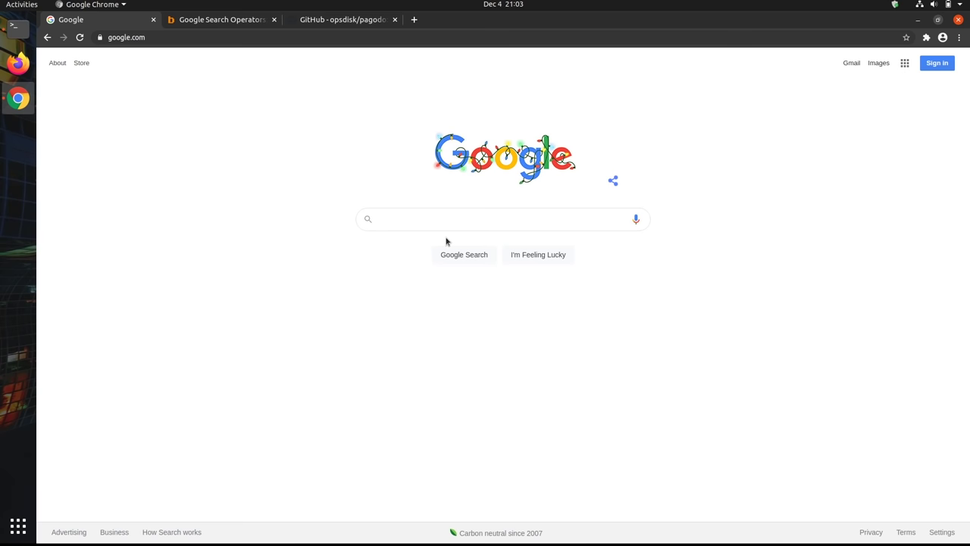
Search for inurl http, then correct the query to inurl:http and search again.
{"action": "type", "text": "inurl http"}
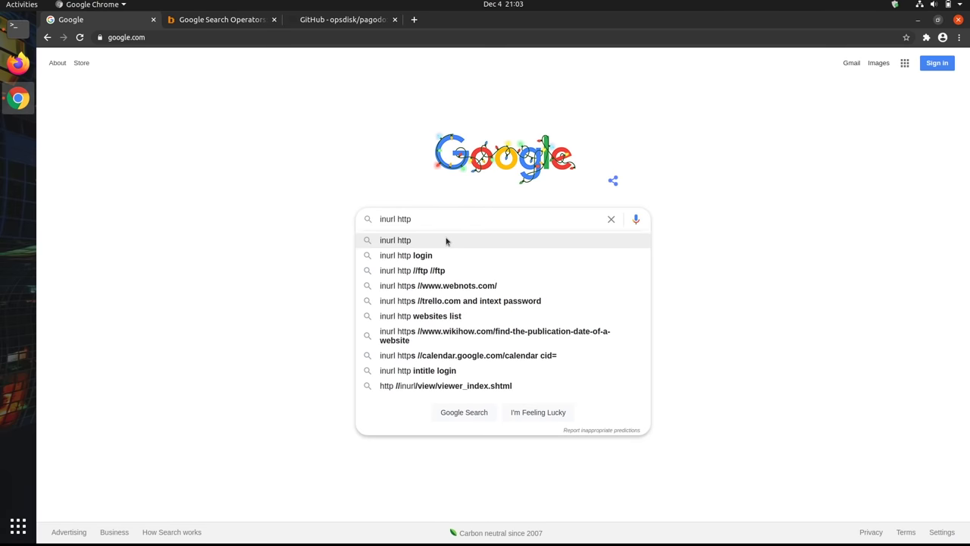
{"action": "key", "text": "BackSpace"}
{"action": "key", "text": "Return"}
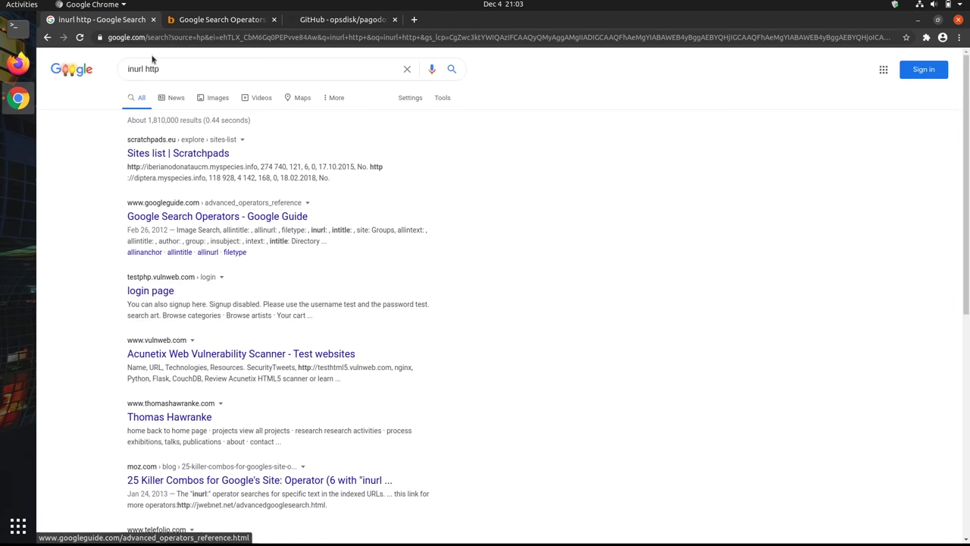
{"action": "left_click", "coordinate": [146, 69]}
{"action": "key", "text": "BackSpace"}
{"action": "type", "text": ":"}
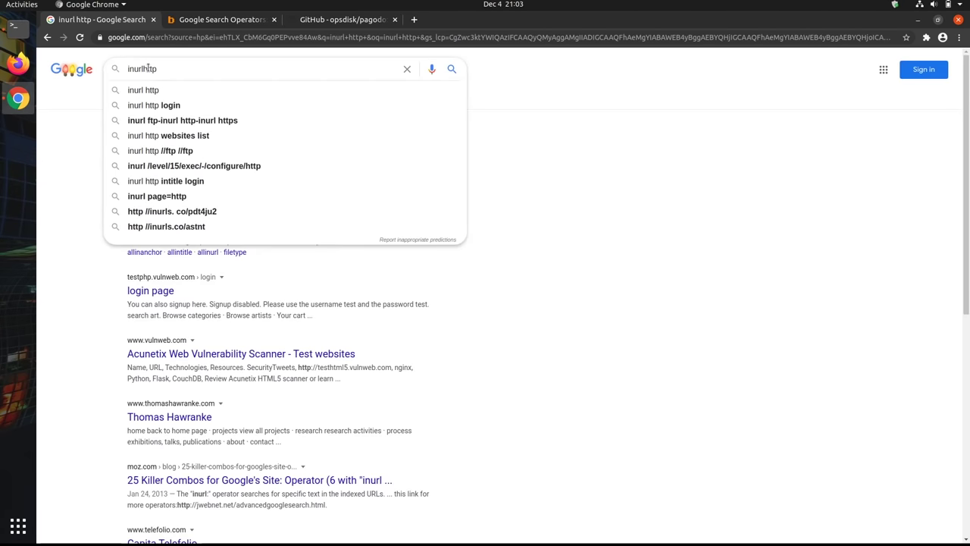
{"action": "key", "text": "Return"}
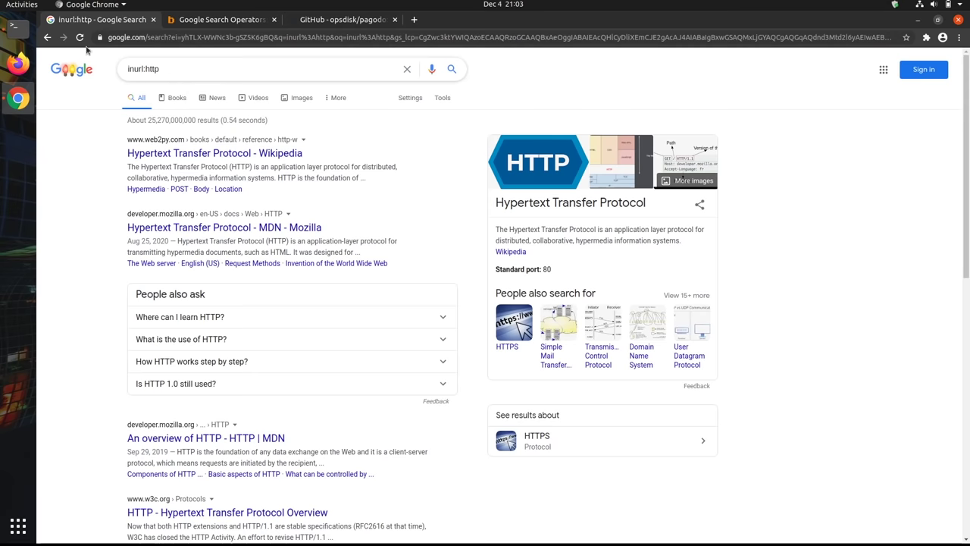
Return to the Google home page and enter the query site:.tv inurl:http.
{"action": "key", "text": "alt+Left"}
{"action": "left_click", "coordinate": [199, 76]}
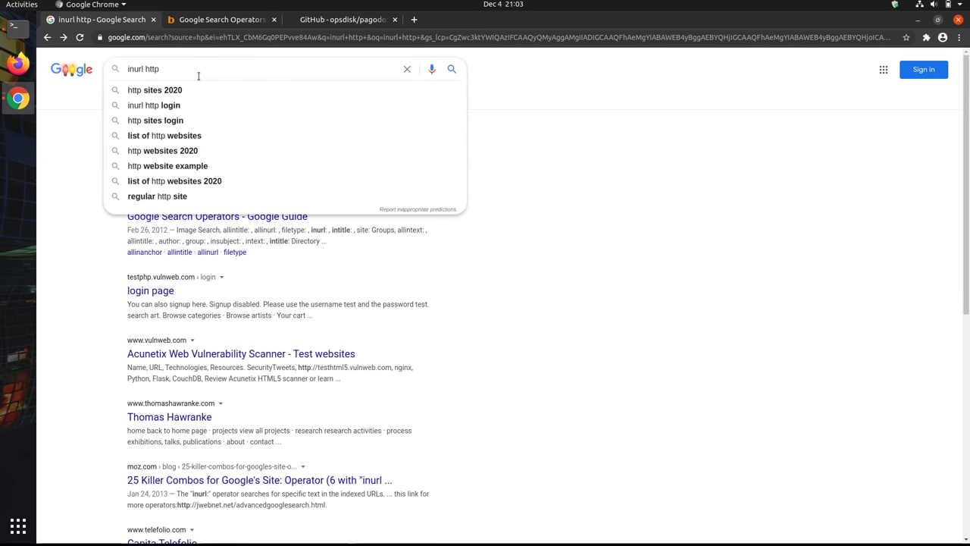
{"action": "type", "text": "s"}
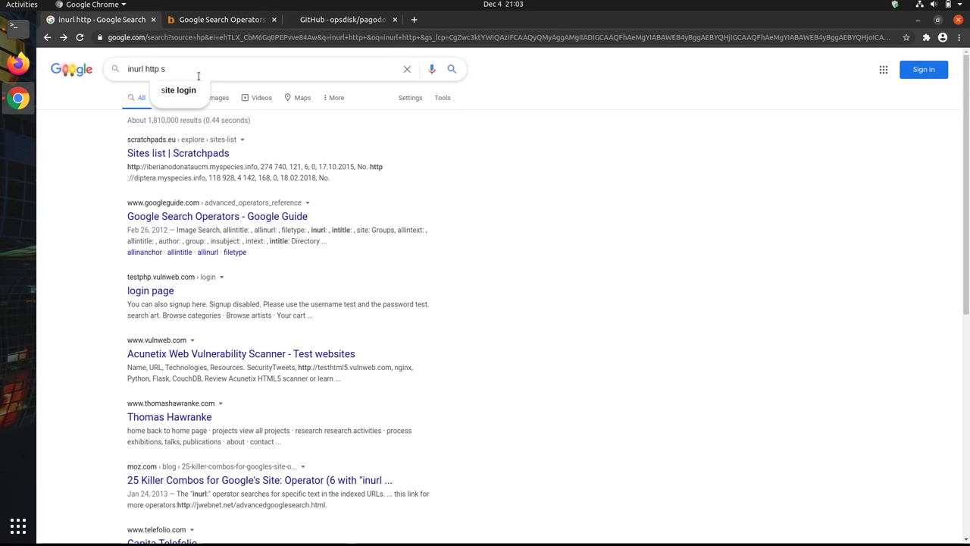
{"action": "key", "text": "BackSpace"}
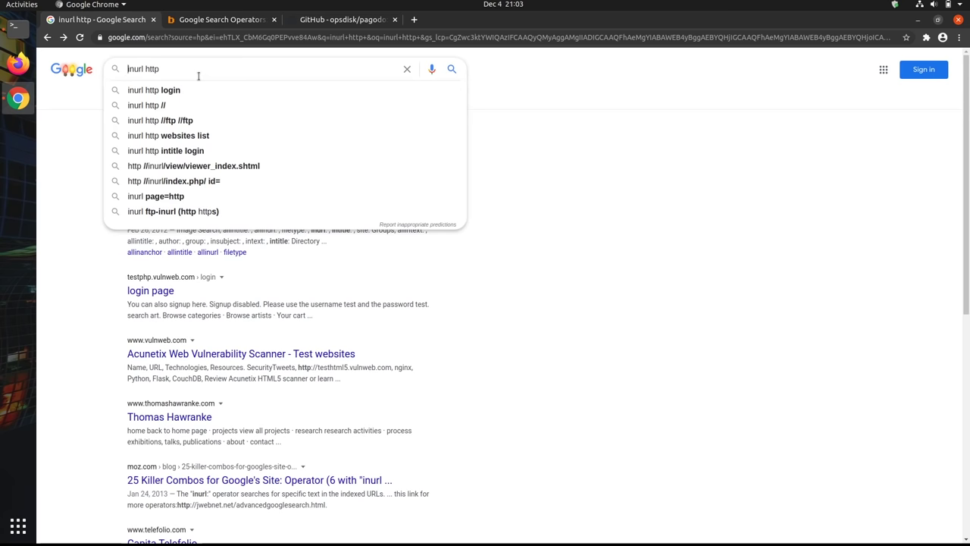
{"action": "left_click", "coordinate": [82, 76]}
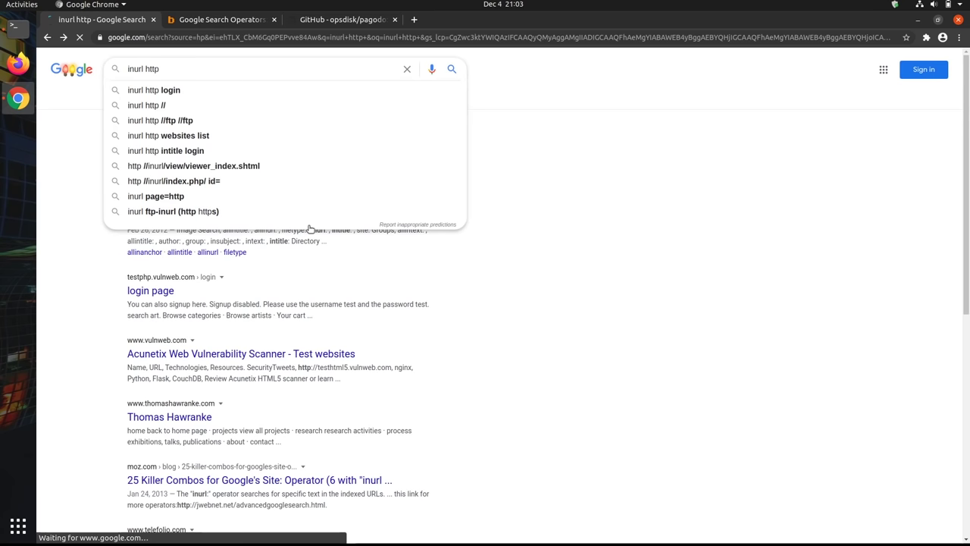
{"action": "type", "text": "site"}
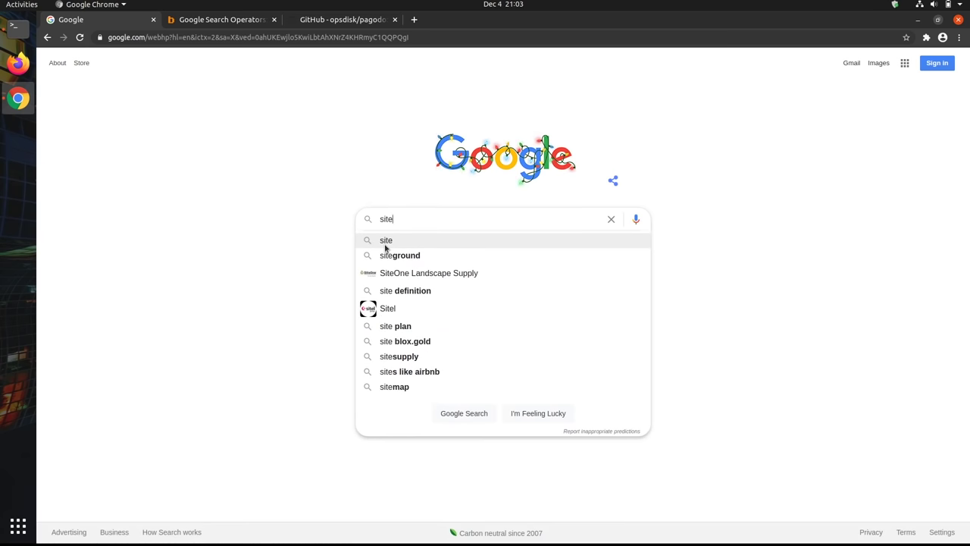
{"action": "type", "text": ":."}
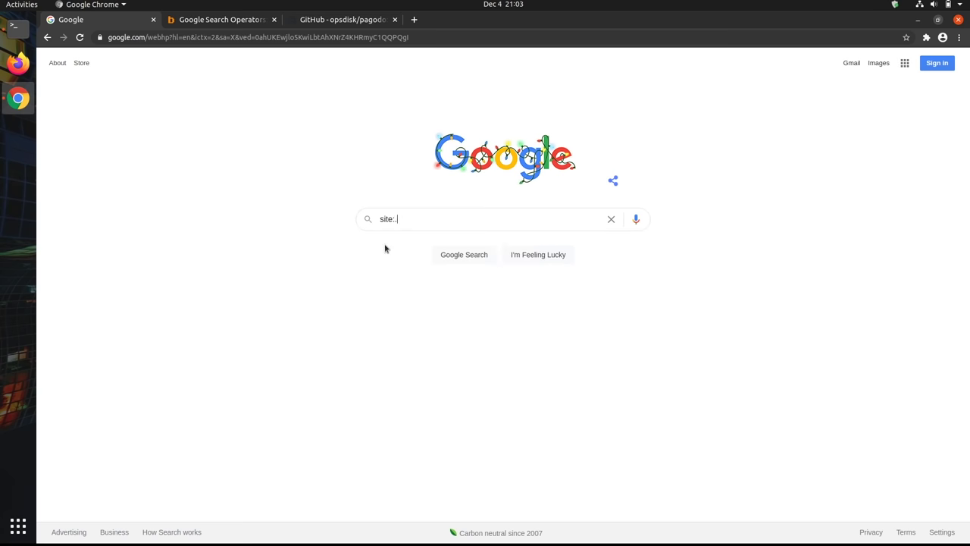
{"action": "type", "text": "tv inurl:"}
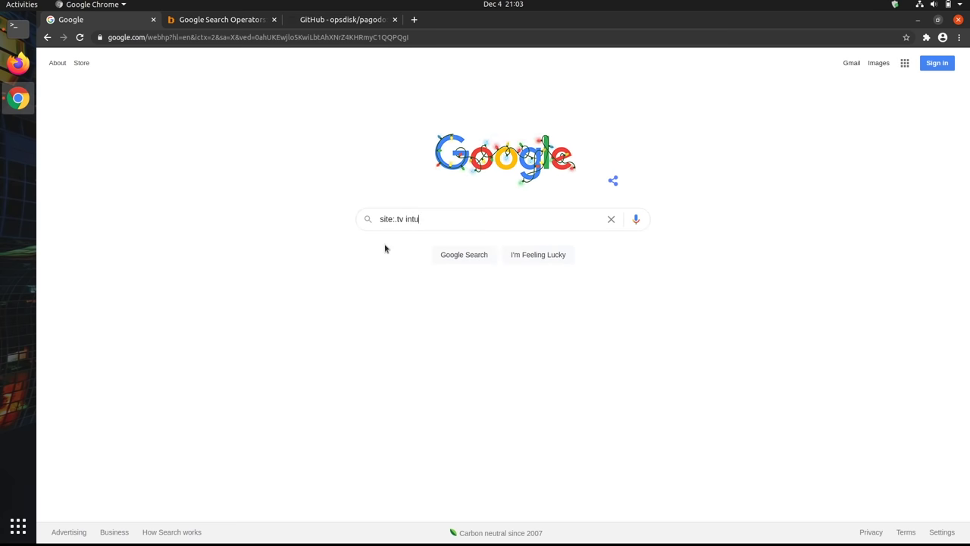
{"action": "type", "text": "http"}
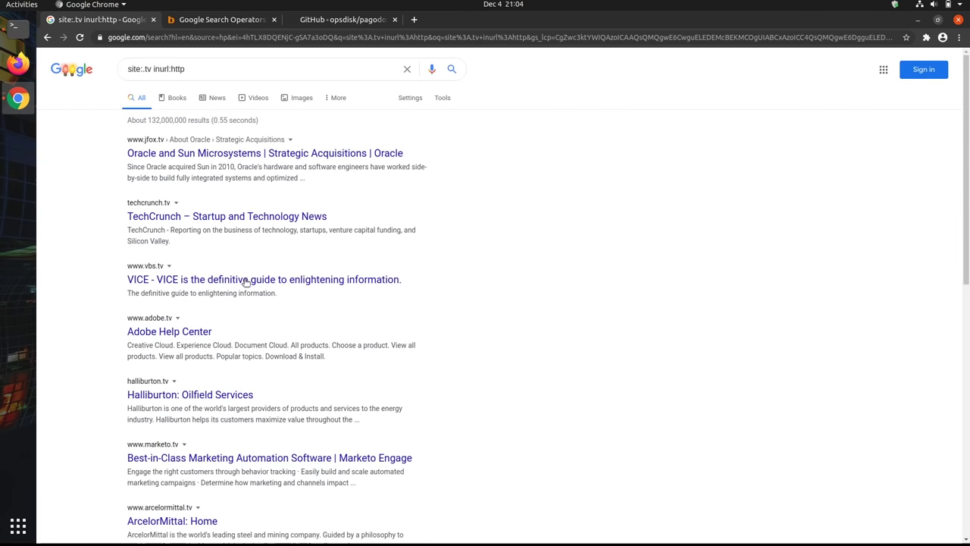
{"action": "left_click", "coordinate": [235, 154]}
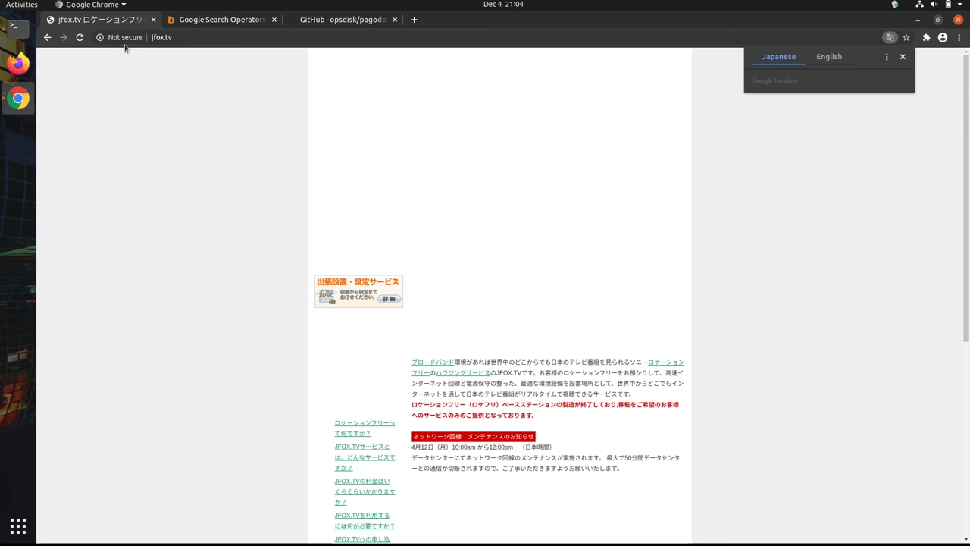
{"action": "scroll", "coordinate": [277, 293], "scroll_direction": "down", "scroll_amount": 3}
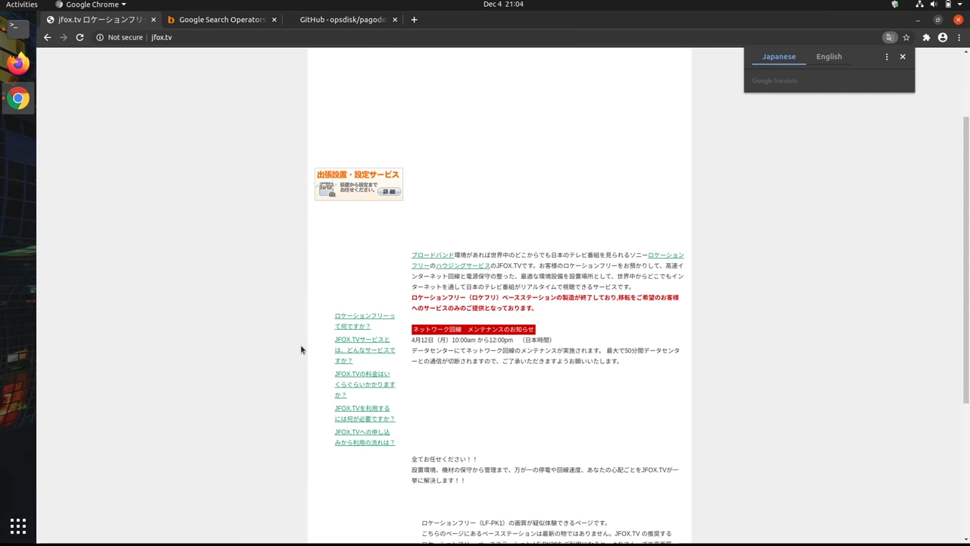
{"action": "scroll", "coordinate": [302, 347], "scroll_direction": "down", "scroll_amount": 2}
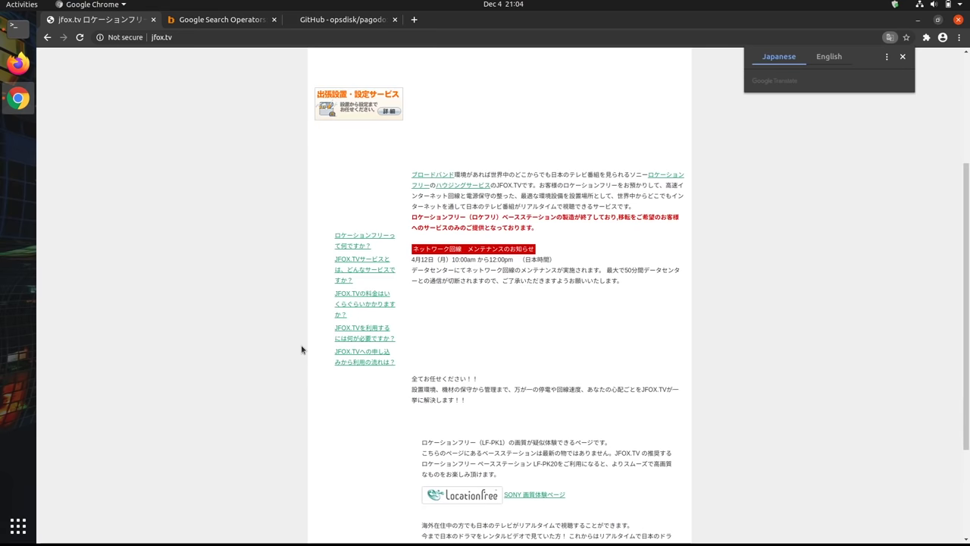
{"action": "scroll", "coordinate": [302, 349], "scroll_direction": "down", "scroll_amount": 1}
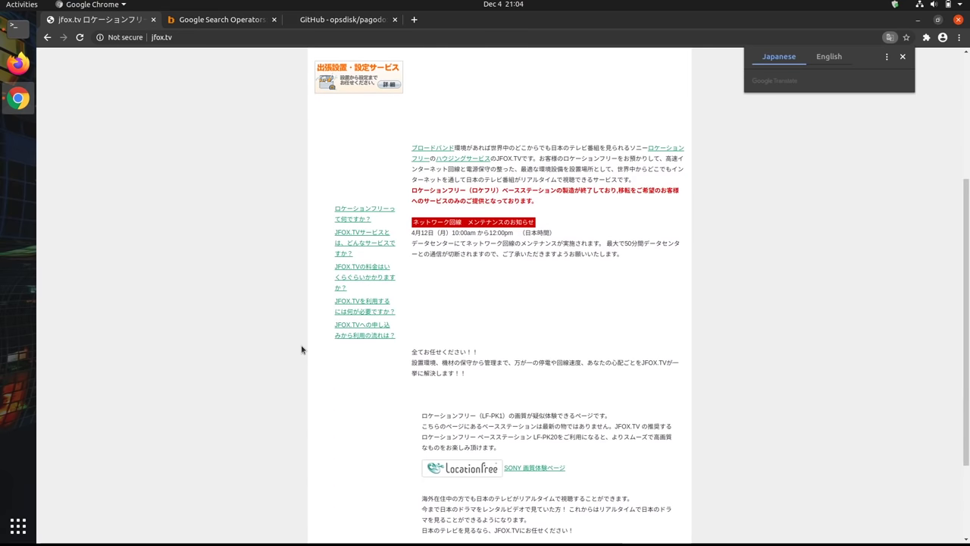
{"action": "left_click", "coordinate": [47, 37]}
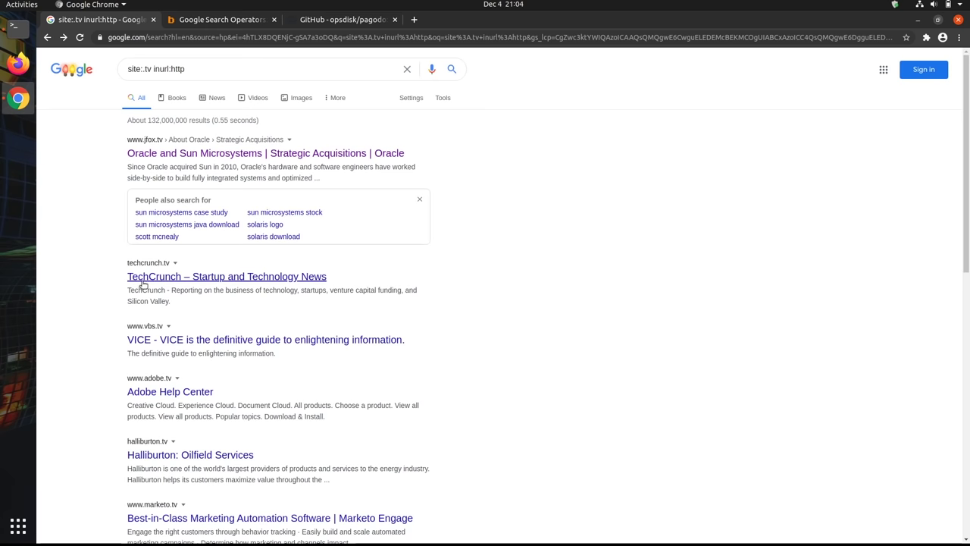
Review the site:.tv inurl:http results, pointing out the site:.tv operator parts, then return to Google home.
{"action": "scroll", "coordinate": [178, 388], "scroll_direction": "down", "scroll_amount": 1}
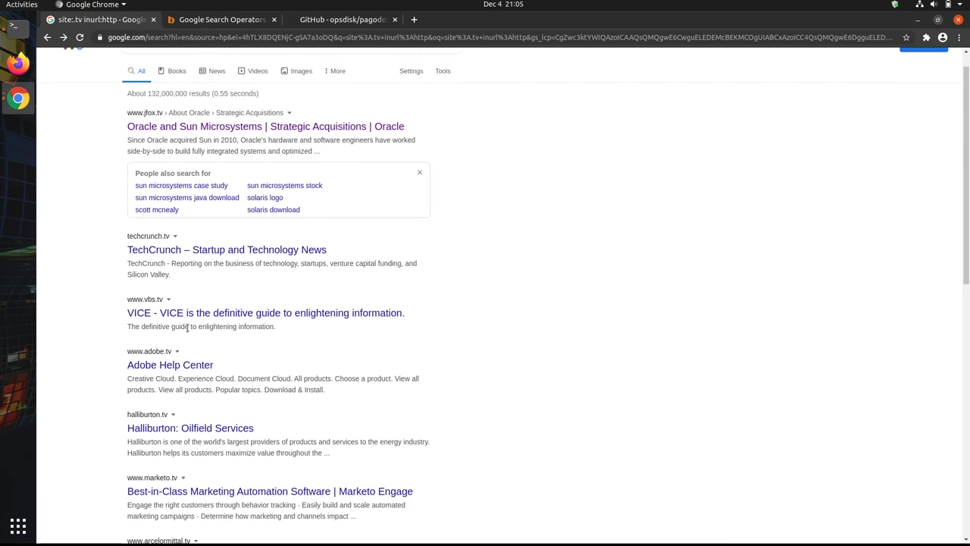
{"action": "scroll", "coordinate": [168, 395], "scroll_direction": "down", "scroll_amount": 3}
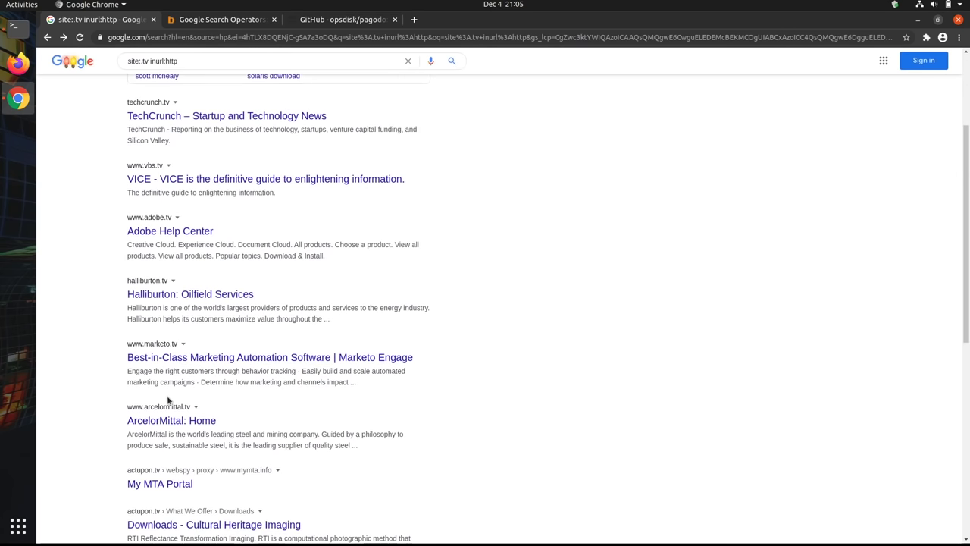
{"action": "scroll", "coordinate": [168, 396], "scroll_direction": "up", "scroll_amount": 4}
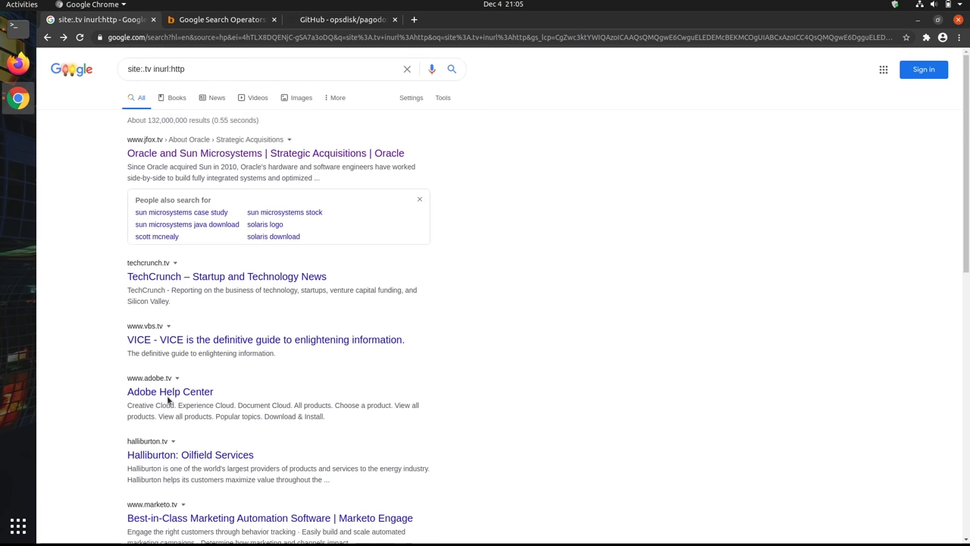
{"action": "left_click", "coordinate": [155, 68]}
{"action": "left_click", "coordinate": [151, 69]}
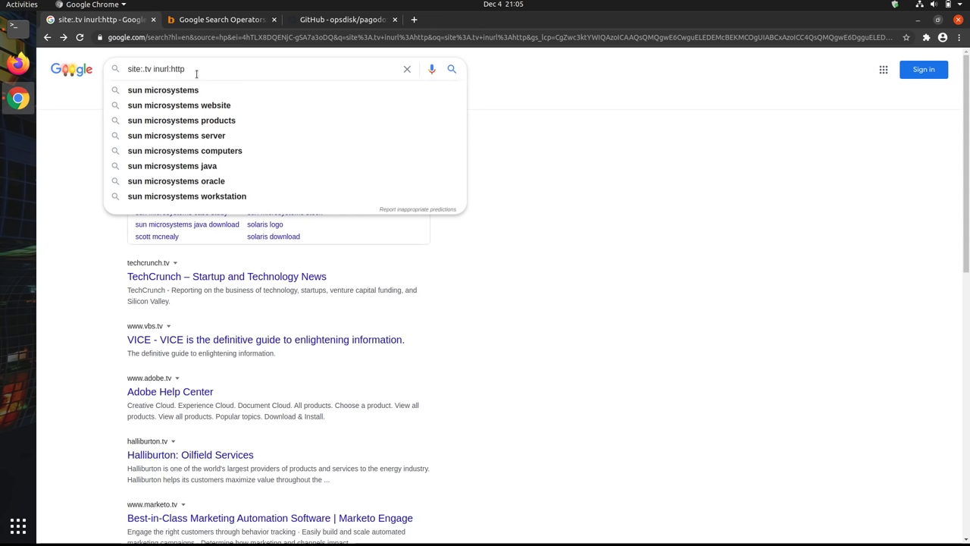
{"action": "double_click", "coordinate": [148, 68]}
{"action": "left_click", "coordinate": [148, 69]}
{"action": "double_click", "coordinate": [141, 69]}
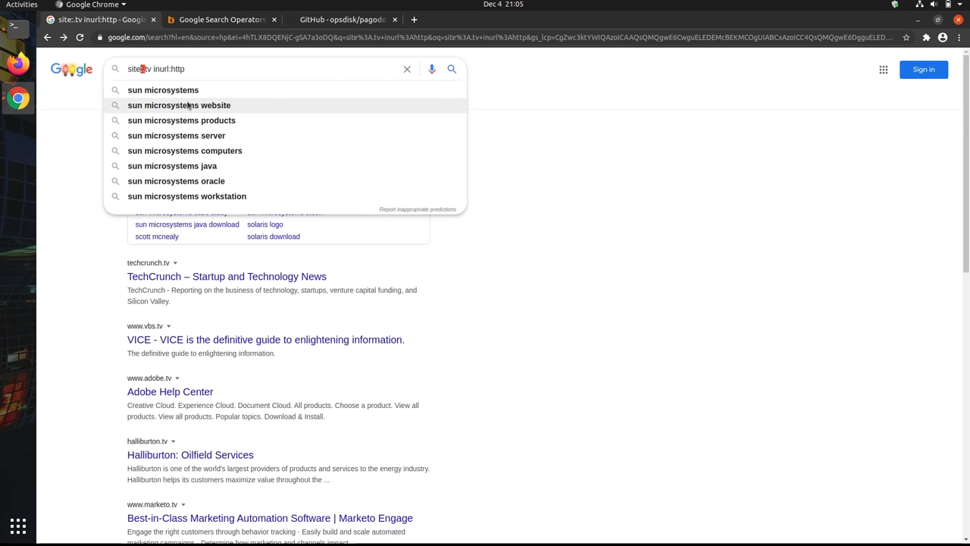
{"action": "left_click", "coordinate": [174, 303]}
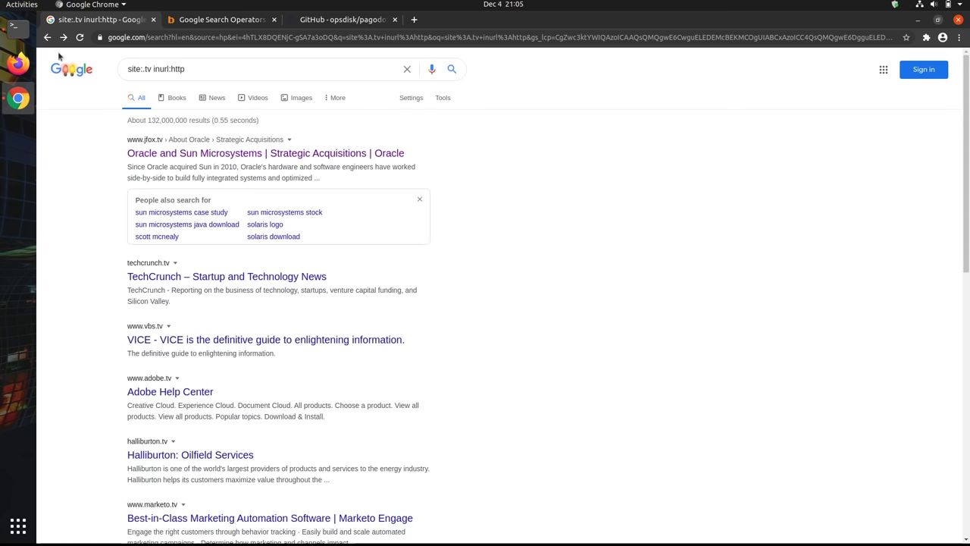
{"action": "left_click", "coordinate": [289, 97]}
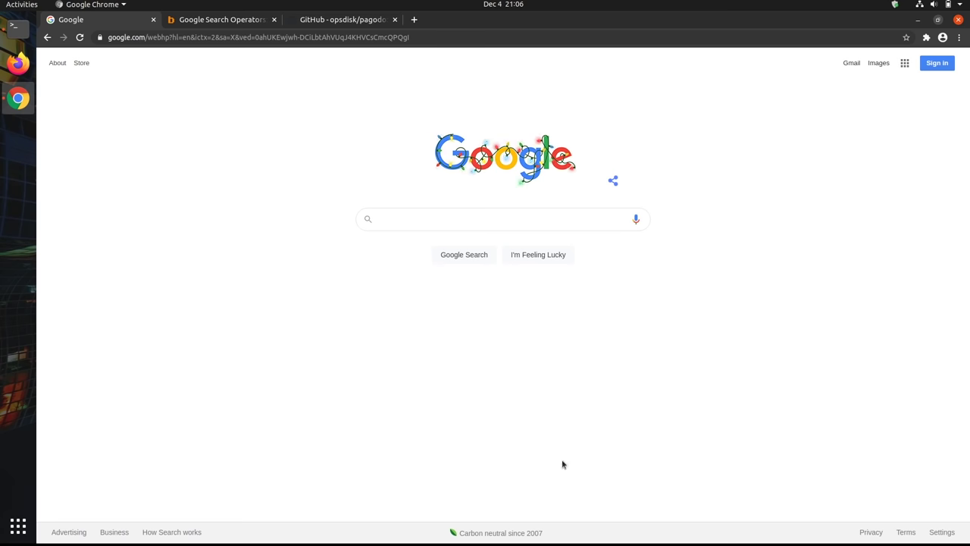
Search for allintext:password filetype:log after:2018, fixing the typos, and scroll the log results.
{"action": "type", "text": "allintext:"}
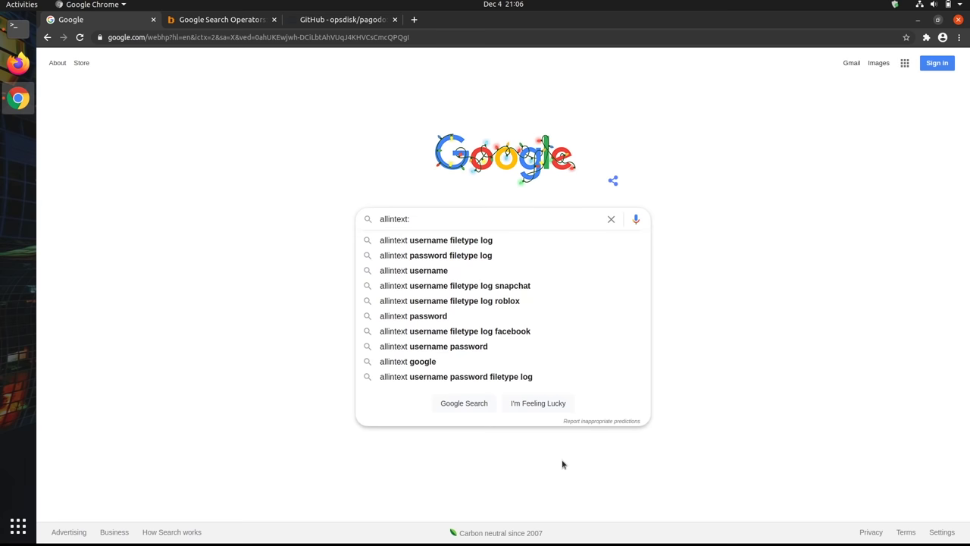
{"action": "type", "text": "password "}
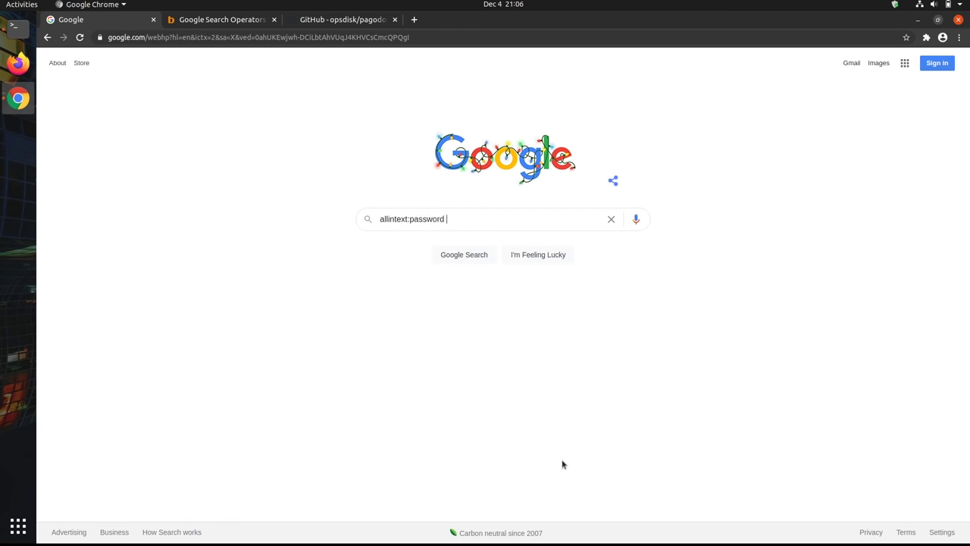
{"action": "type", "text": "filetype:log after"}
{"action": "key", "text": "BackSpace"}
{"action": "type", "text": ":"}
{"action": "key", "text": "BackSpace"}
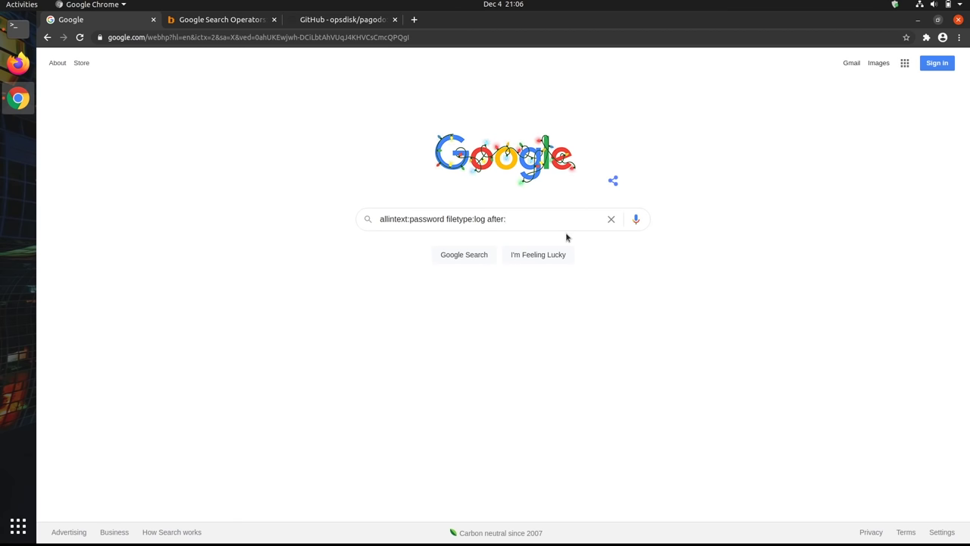
{"action": "type", "text": "2018"}
{"action": "key", "text": "Return"}
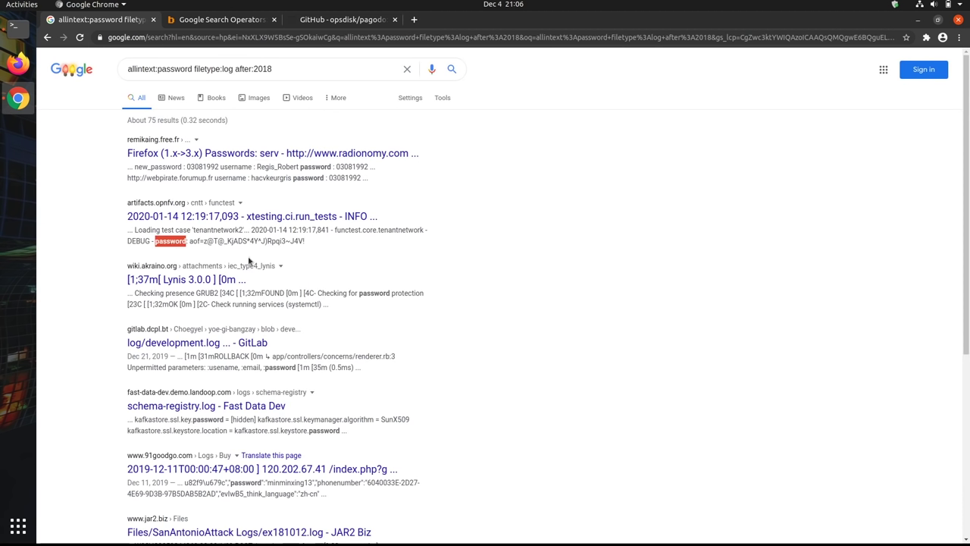
{"action": "scroll", "coordinate": [379, 292], "scroll_direction": "down", "scroll_amount": 1}
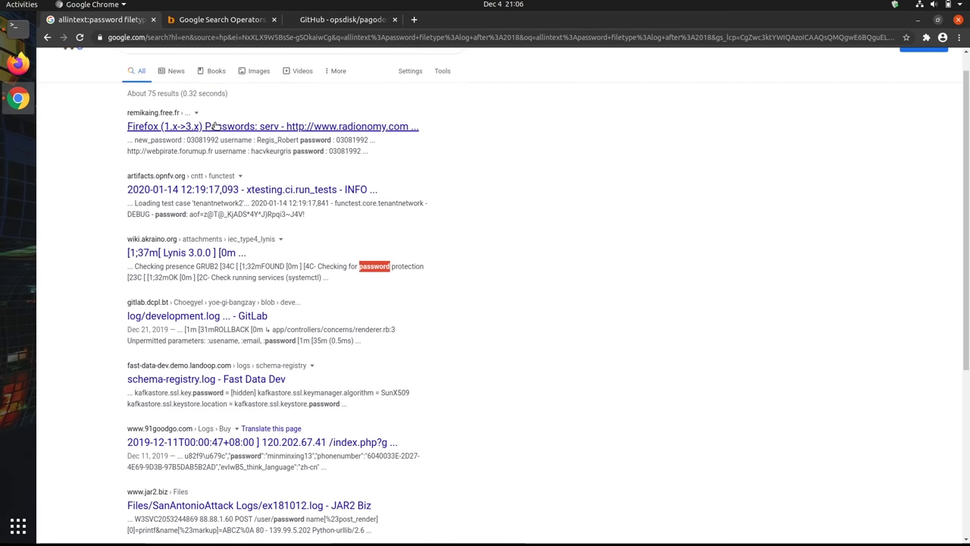
{"action": "left_click", "coordinate": [168, 255]}
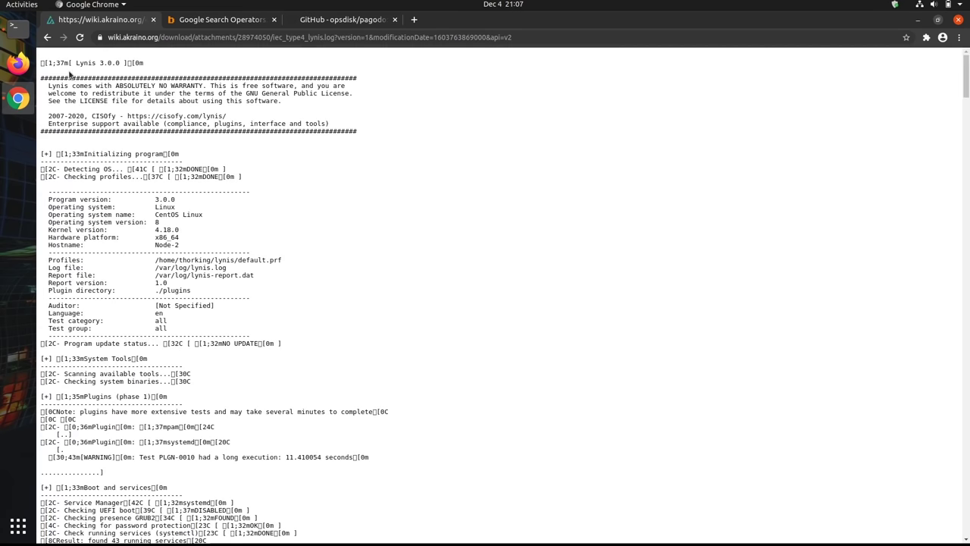
{"action": "left_click_drag", "start_coordinate": [69, 72], "coordinate": [202, 248]}
{"action": "left_click", "coordinate": [335, 262]}
{"action": "scroll", "coordinate": [215, 277], "scroll_direction": "down", "scroll_amount": 2}
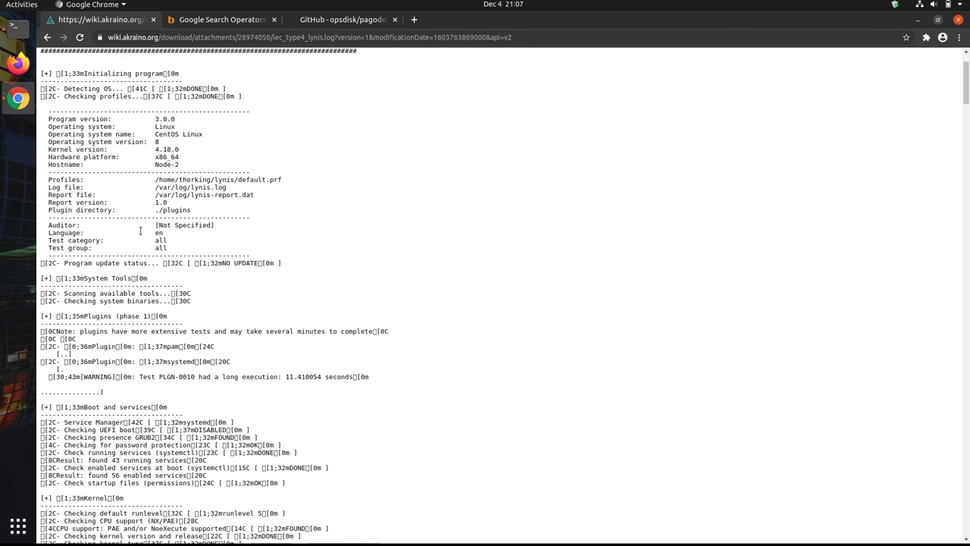
{"action": "key", "text": "ctrl+f"}
{"action": "type", "text": "password"}
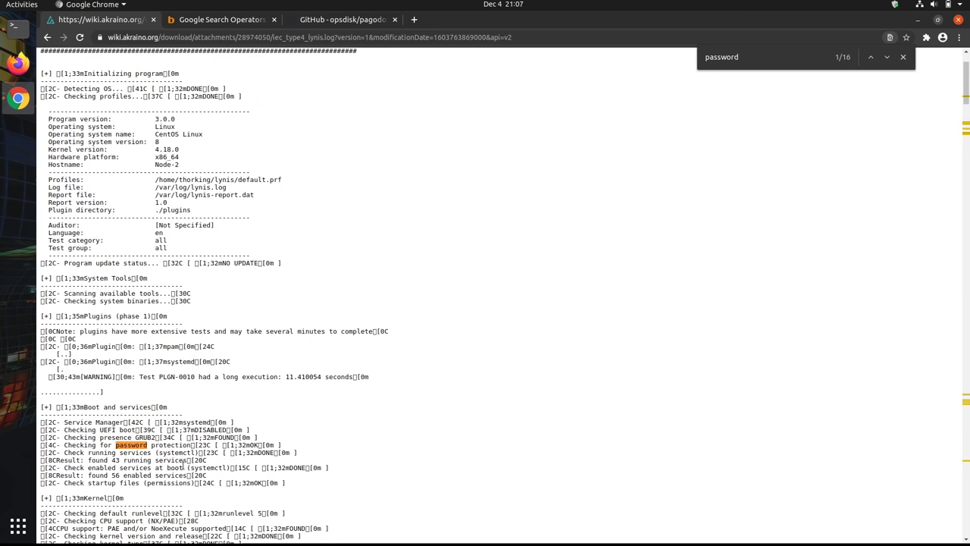
{"action": "key", "text": "Return"}
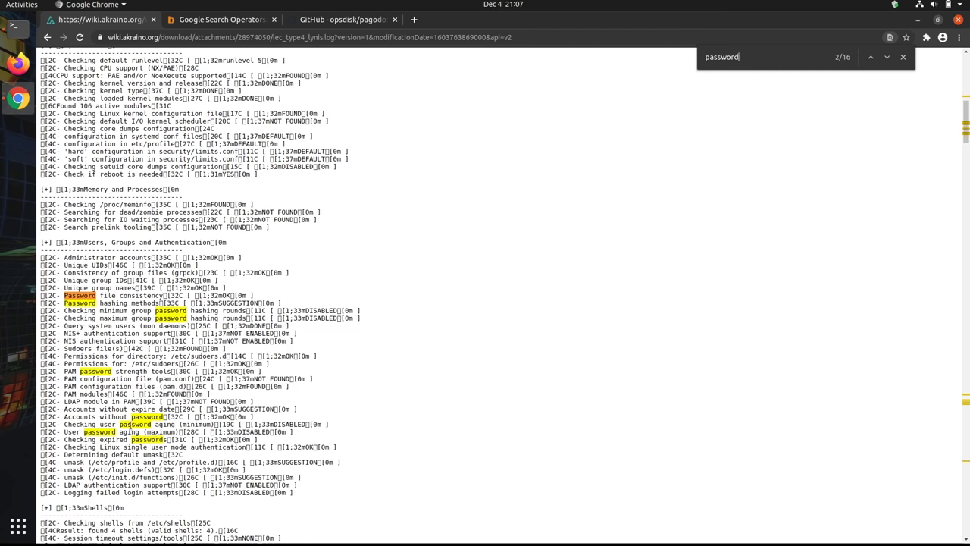
{"action": "key", "text": "Return"}
{"action": "key", "text": "Return"}
{"action": "key", "text": "Return"}
{"action": "key", "text": "Return"}
{"action": "key", "text": "Return"}
{"action": "key", "text": "Return"}
{"action": "scroll", "coordinate": [137, 416], "scroll_direction": "down", "scroll_amount": 10}
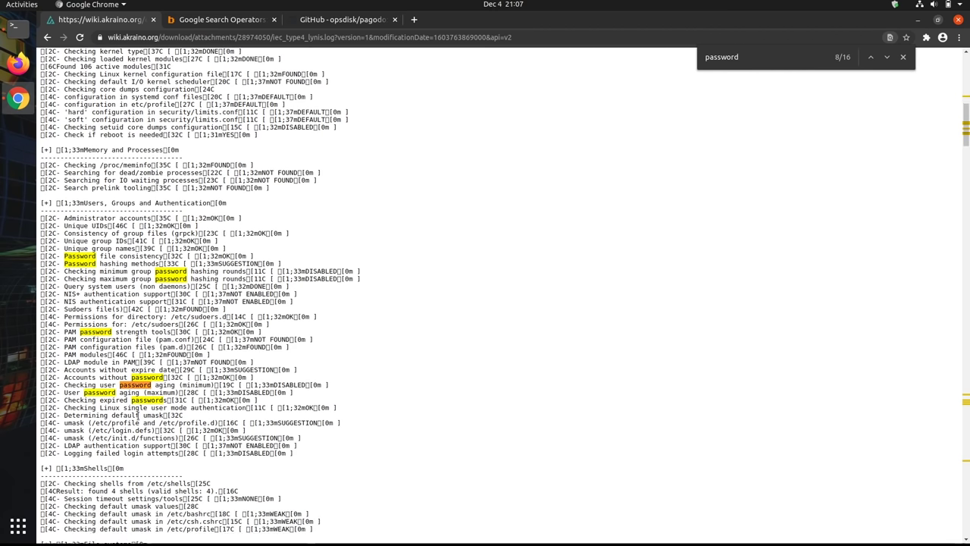
{"action": "key", "text": "Return"}
{"action": "key", "text": "Return"}
{"action": "key", "text": "Return"}
{"action": "key", "text": "Return"}
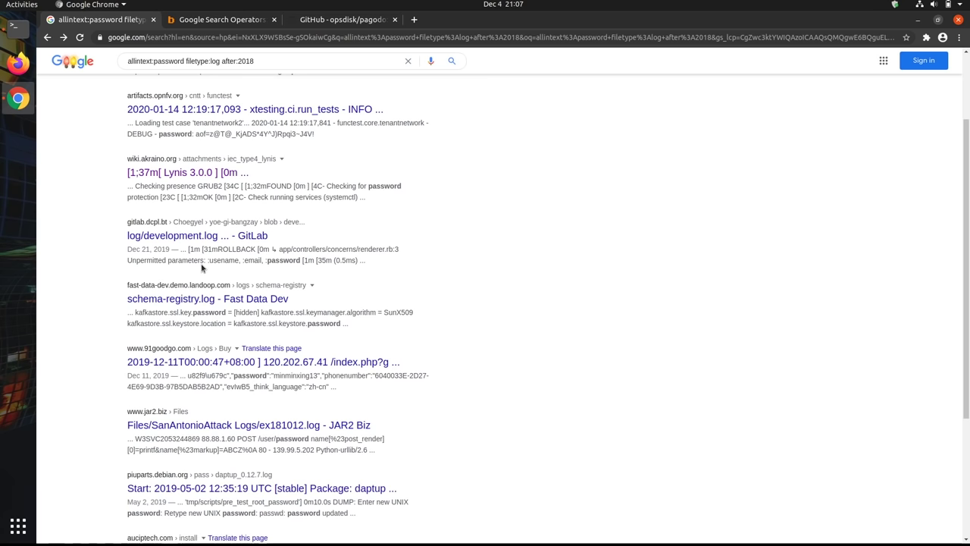
{"action": "double_click", "coordinate": [161, 61]}
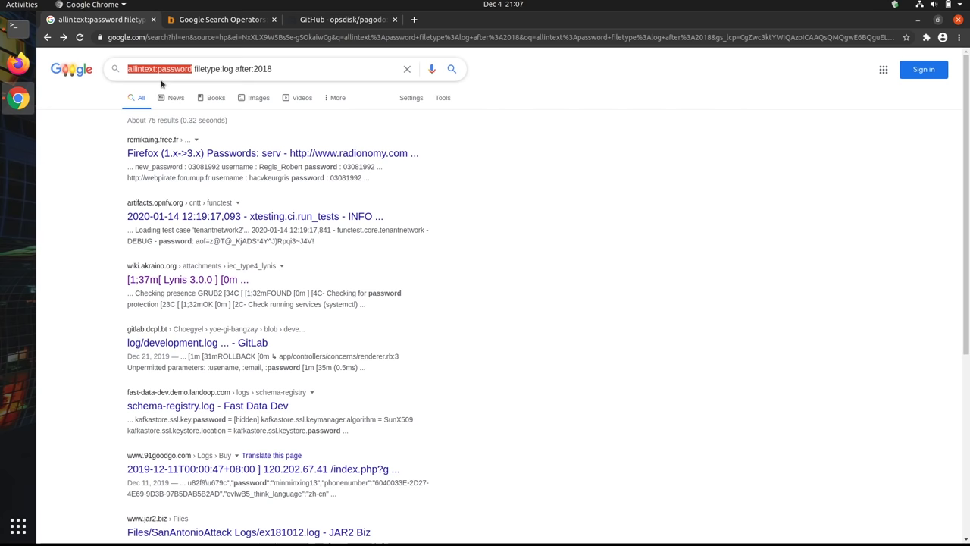
Scroll through the operator list in the Ahrefs Google Search Operators article.
{"action": "left_click", "coordinate": [216, 23]}
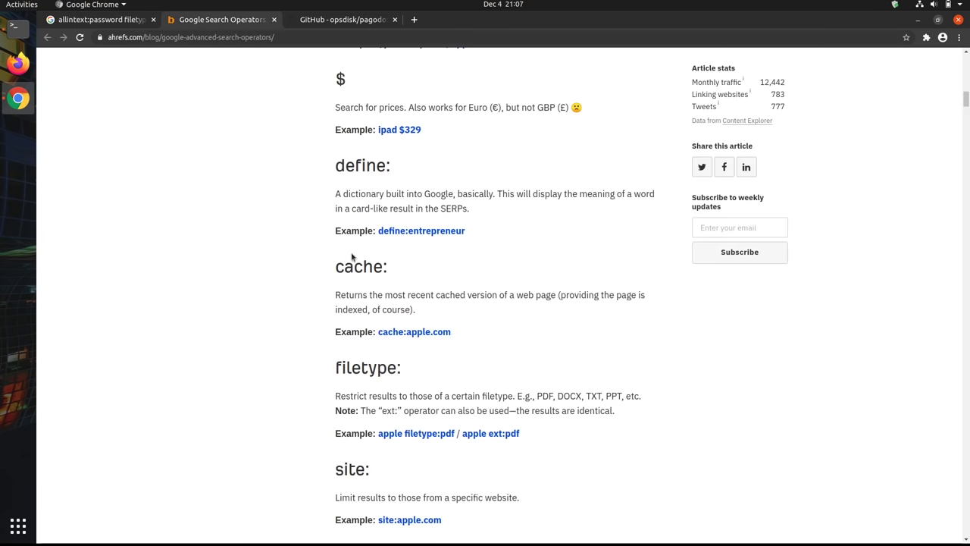
{"action": "scroll", "coordinate": [352, 258], "scroll_direction": "up", "scroll_amount": 10}
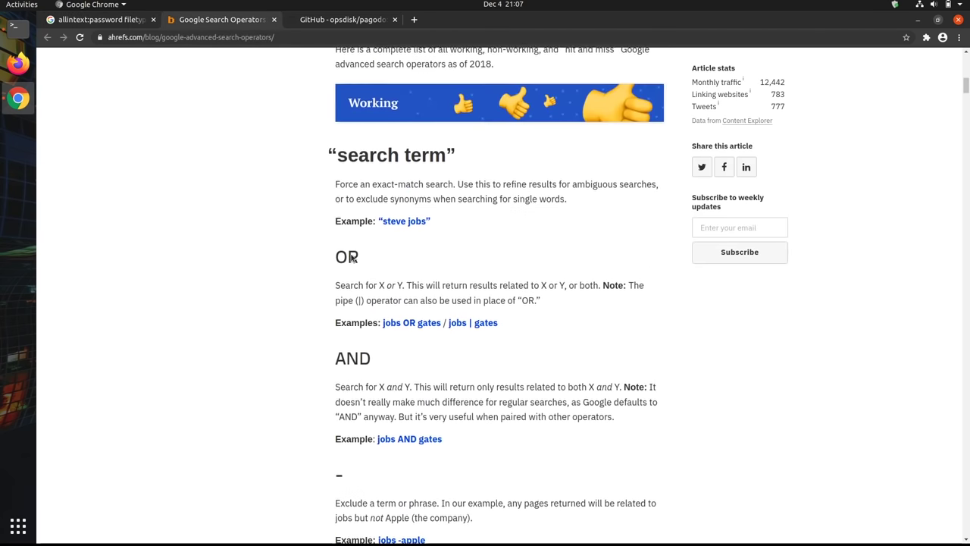
{"action": "scroll", "coordinate": [352, 258], "scroll_direction": "up", "scroll_amount": 10}
{"action": "scroll", "coordinate": [352, 258], "scroll_direction": "down", "scroll_amount": 14}
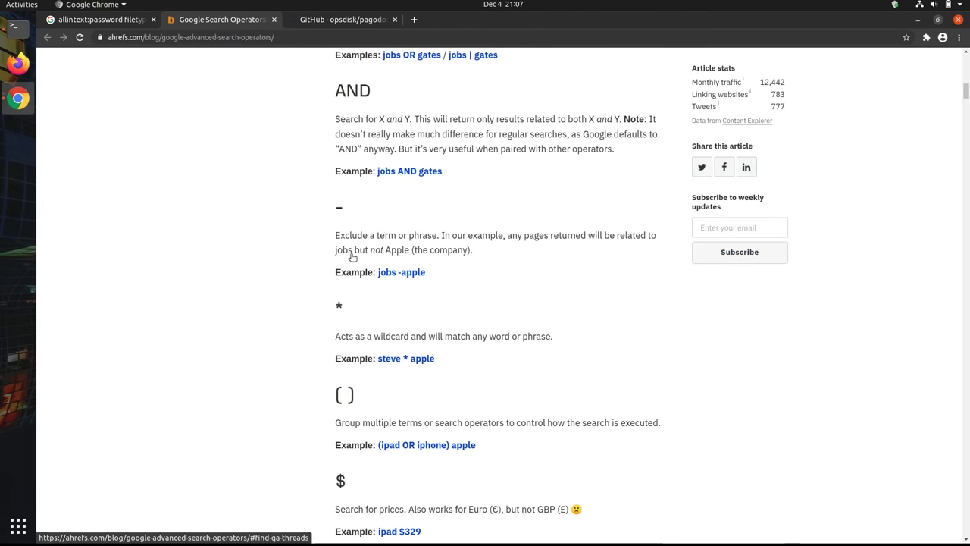
{"action": "scroll", "coordinate": [351, 258], "scroll_direction": "down", "scroll_amount": 7}
{"action": "scroll", "coordinate": [350, 254], "scroll_direction": "down", "scroll_amount": 5}
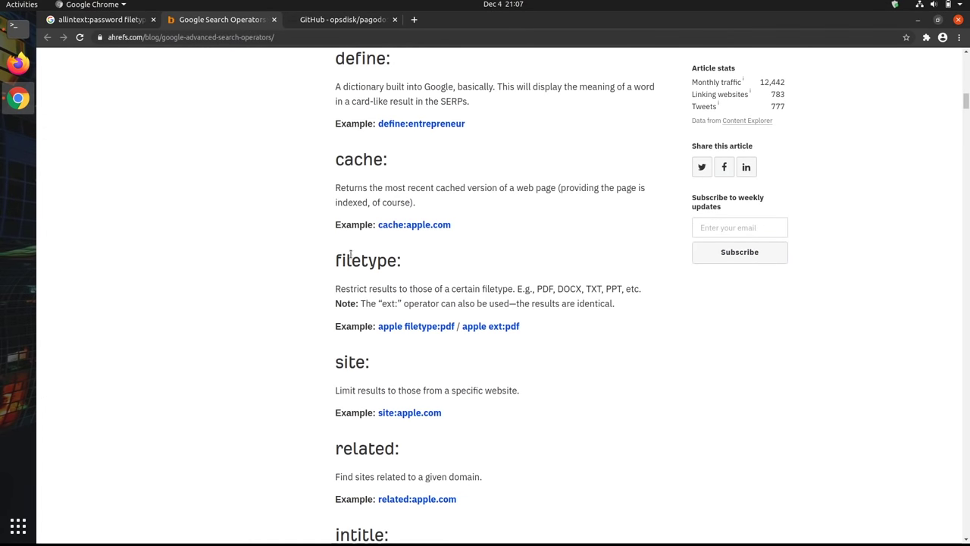
{"action": "scroll", "coordinate": [350, 254], "scroll_direction": "down", "scroll_amount": 4}
{"action": "scroll", "coordinate": [316, 383], "scroll_direction": "down", "scroll_amount": 2}
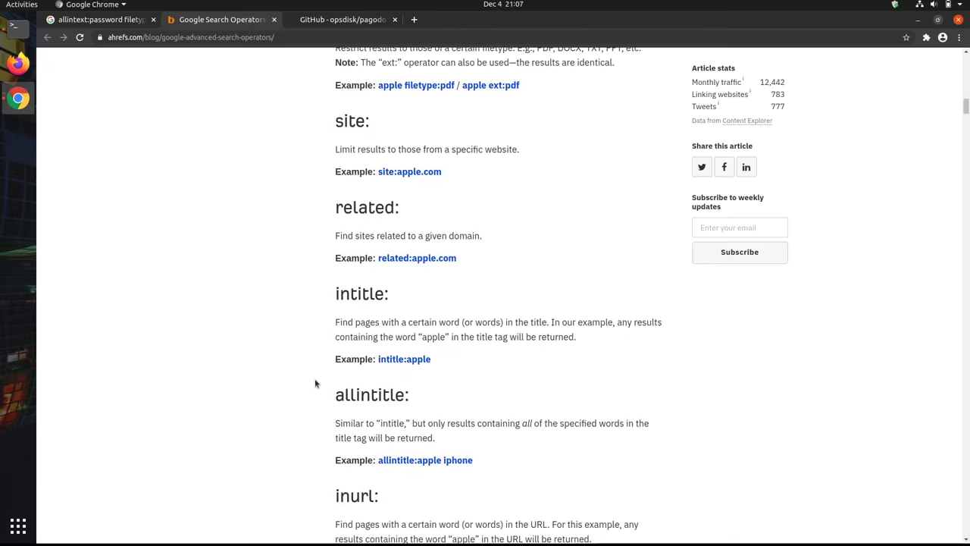
{"action": "scroll", "coordinate": [315, 383], "scroll_direction": "down", "scroll_amount": 1}
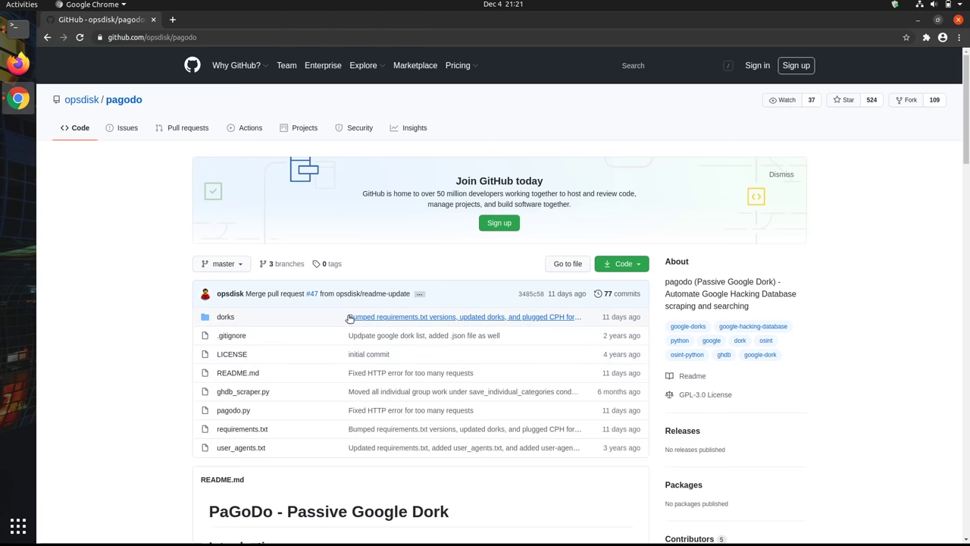
Copy the pagodo repository's HTTPS clone URL from GitHub's Code menu and switch to the terminal.
{"action": "scroll", "coordinate": [227, 353], "scroll_direction": "down", "scroll_amount": 1}
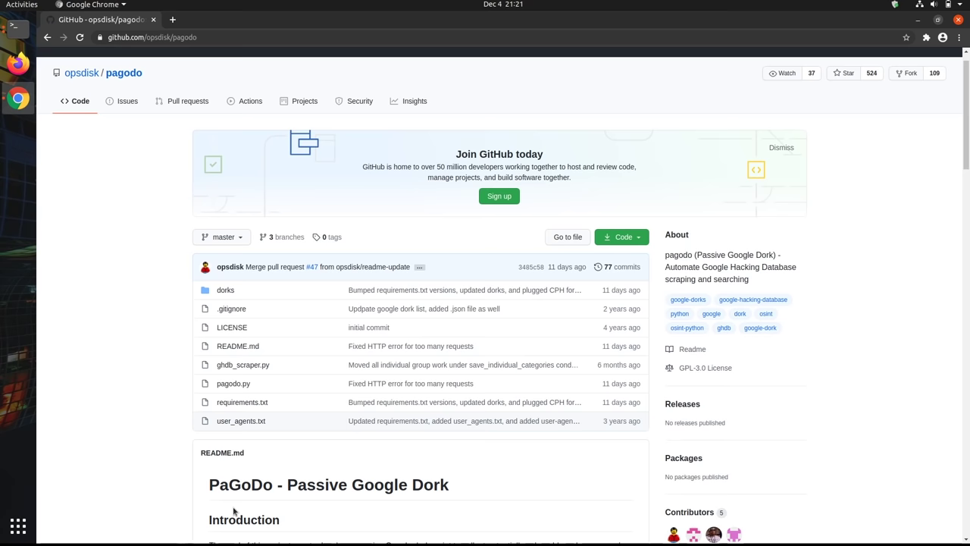
{"action": "scroll", "coordinate": [233, 511], "scroll_direction": "down", "scroll_amount": 1}
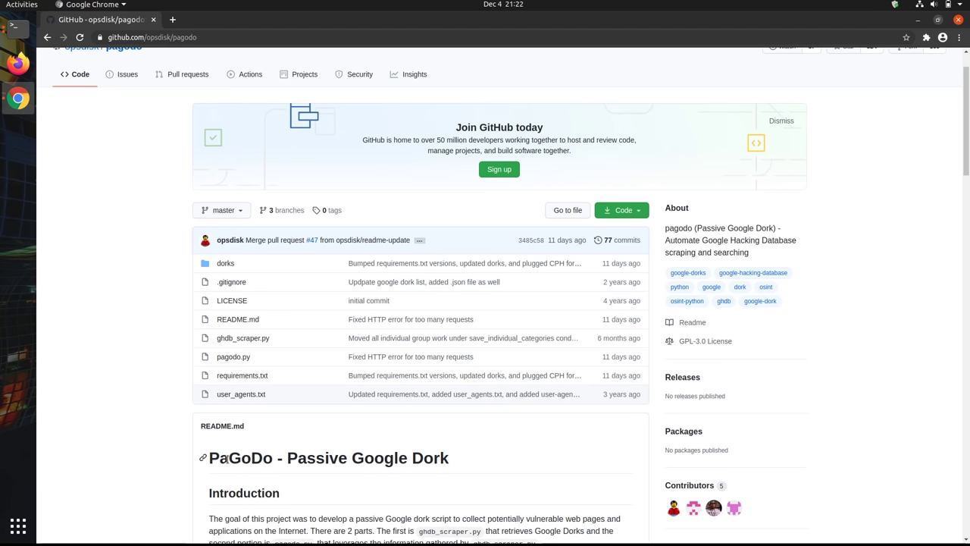
{"action": "scroll", "coordinate": [218, 281], "scroll_direction": "up", "scroll_amount": 1}
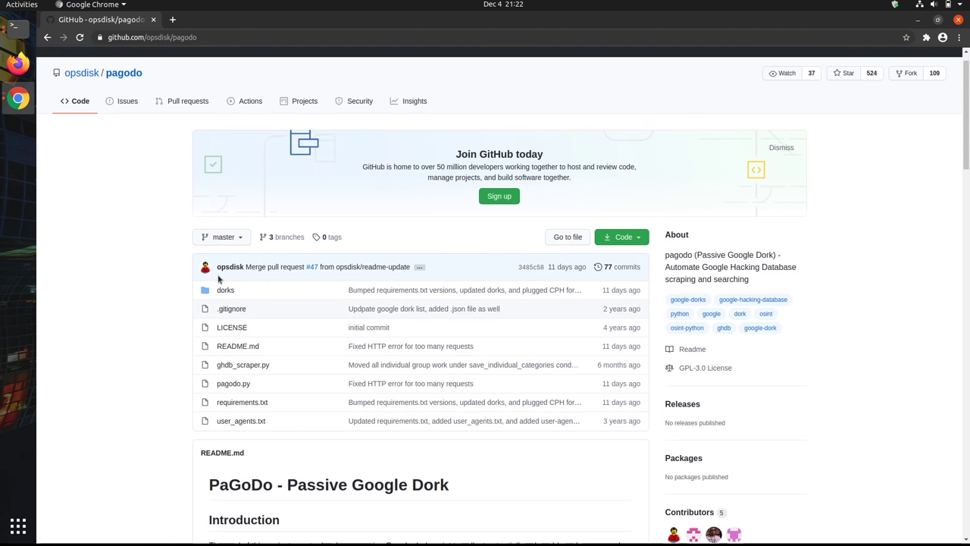
{"action": "left_click", "coordinate": [616, 240]}
{"action": "left_click", "coordinate": [551, 298]}
{"action": "key", "text": "ctrl+c"}
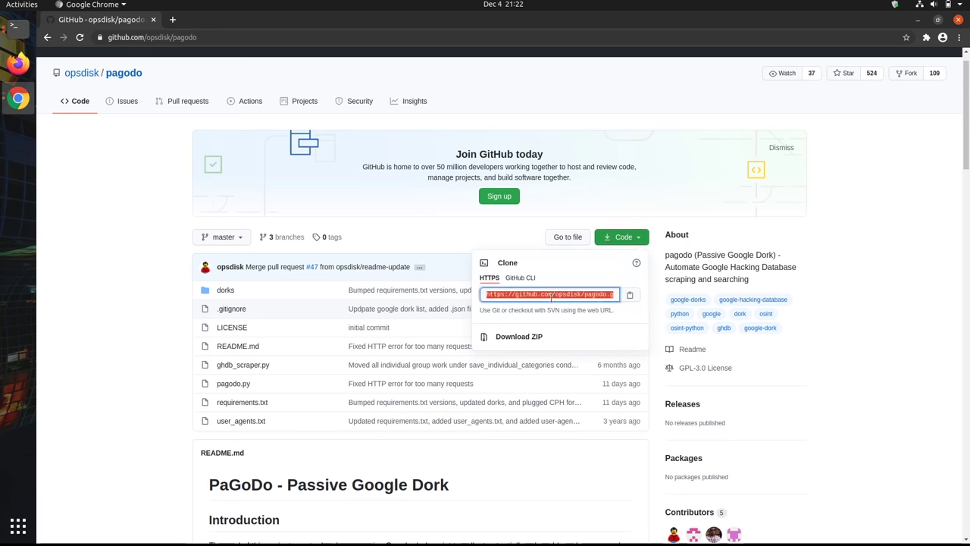
{"action": "left_click", "coordinate": [100, 193]}
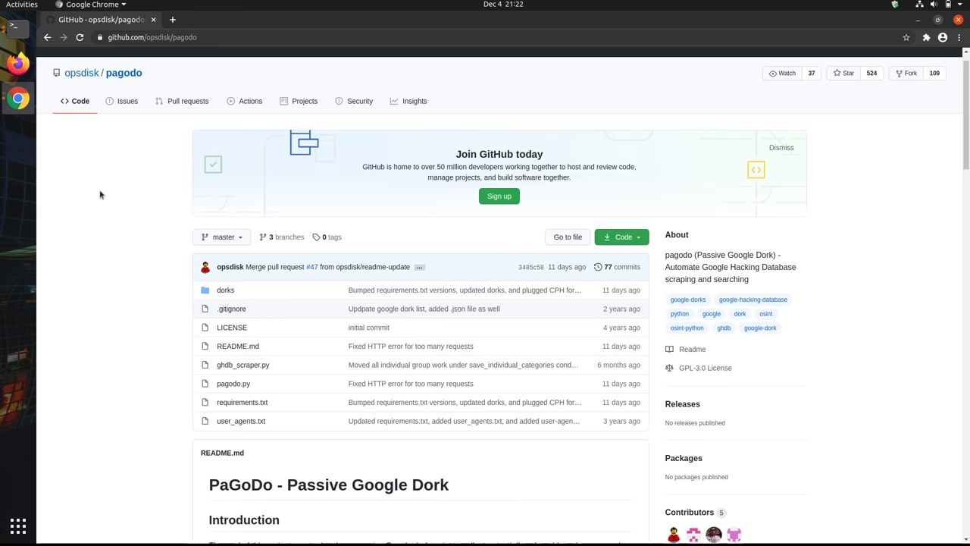
{"action": "left_click", "coordinate": [27, 25]}
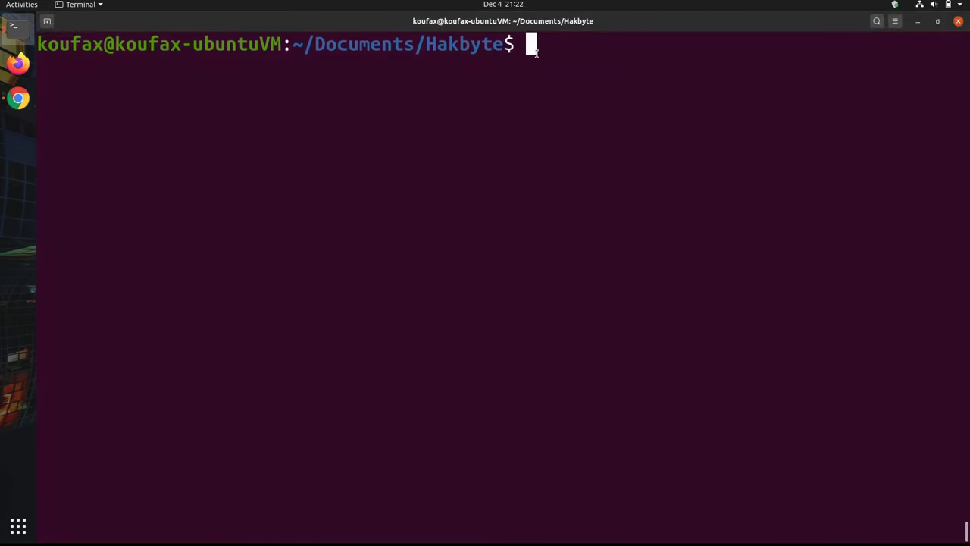
Clone pagodo with git clone and the pasted URL, then list the Hakbyte folder.
{"action": "type", "text": "git clone"}
{"action": "key", "text": "ctrl+shift+v"}
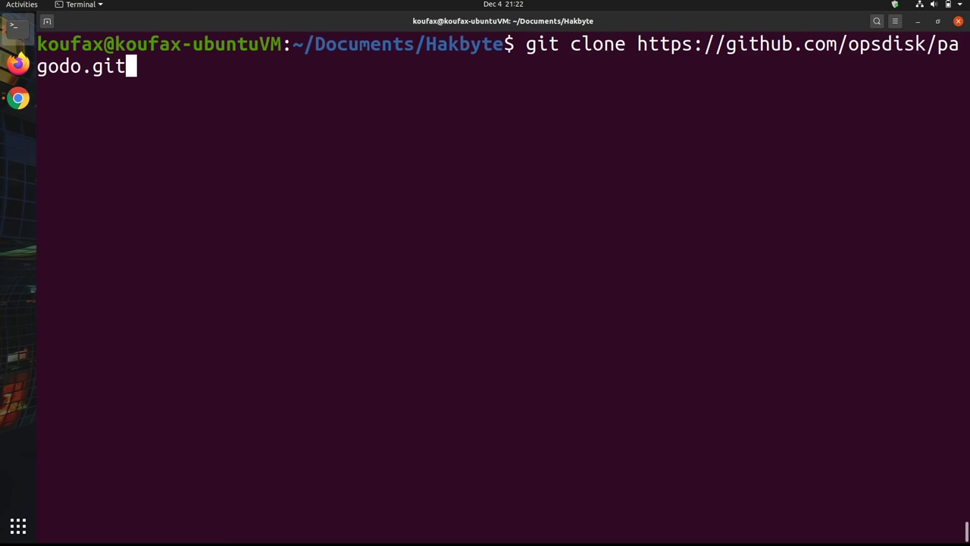
{"action": "key", "text": "Return"}
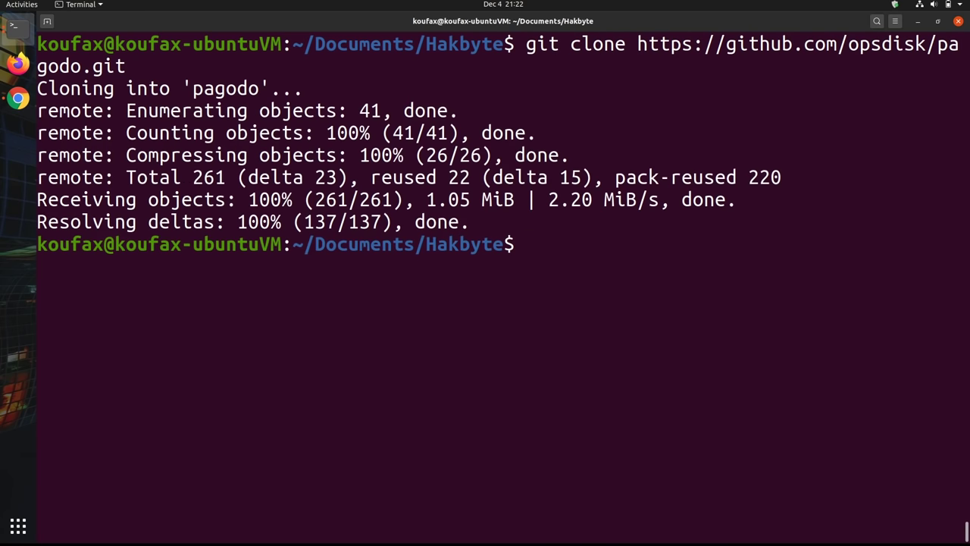
{"action": "type", "text": "ls"}
{"action": "key", "text": "Return"}
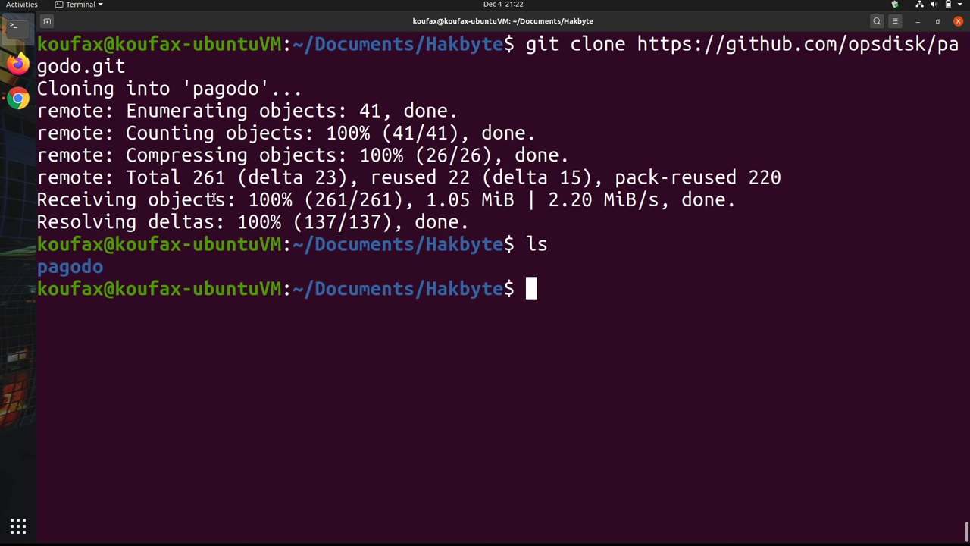
Enter the pagodo folder and list it, highlighting ghdb_scraper.py, pagodo.py and requirements.txt.
{"action": "type", "text": "cd "}
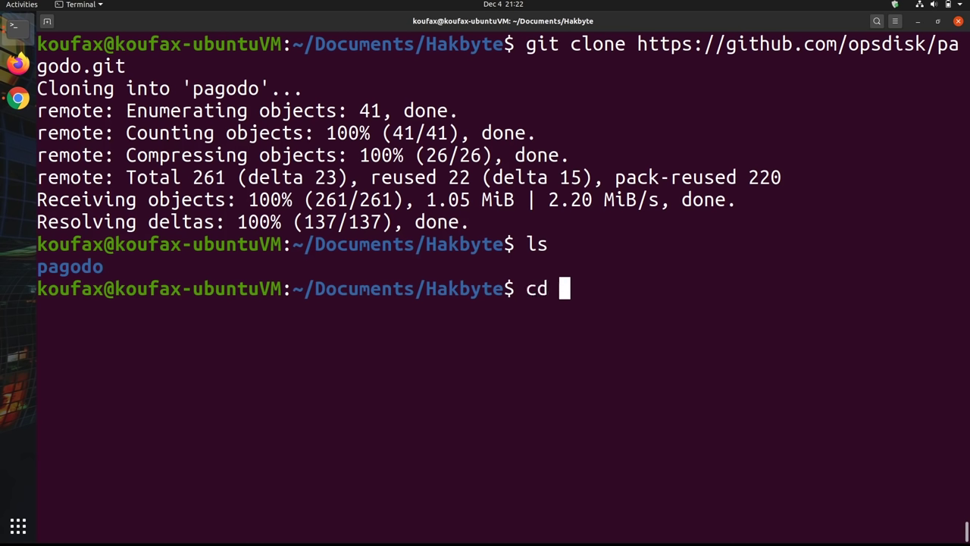
{"action": "type", "text": "pagodo"}
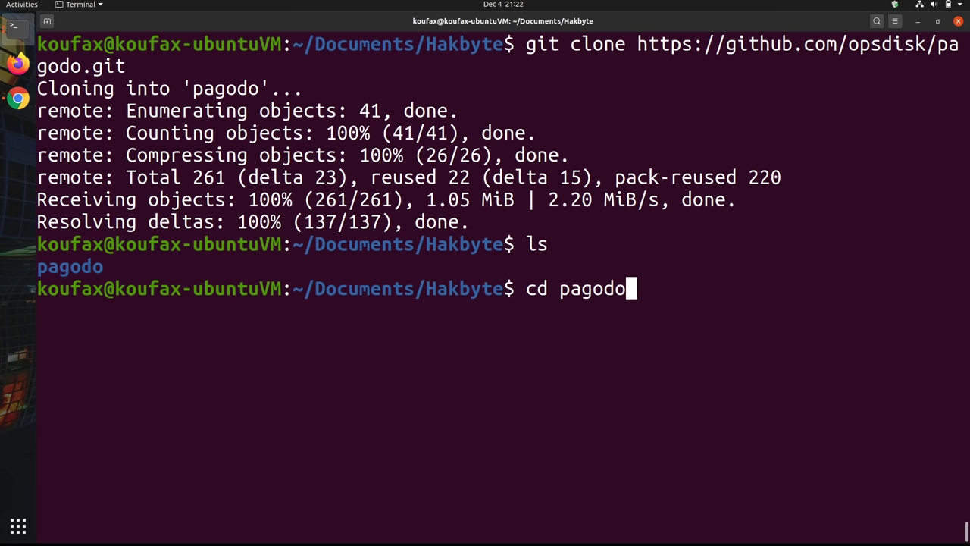
{"action": "key", "text": "Return"}
{"action": "type", "text": "ls"}
{"action": "key", "text": "Return"}
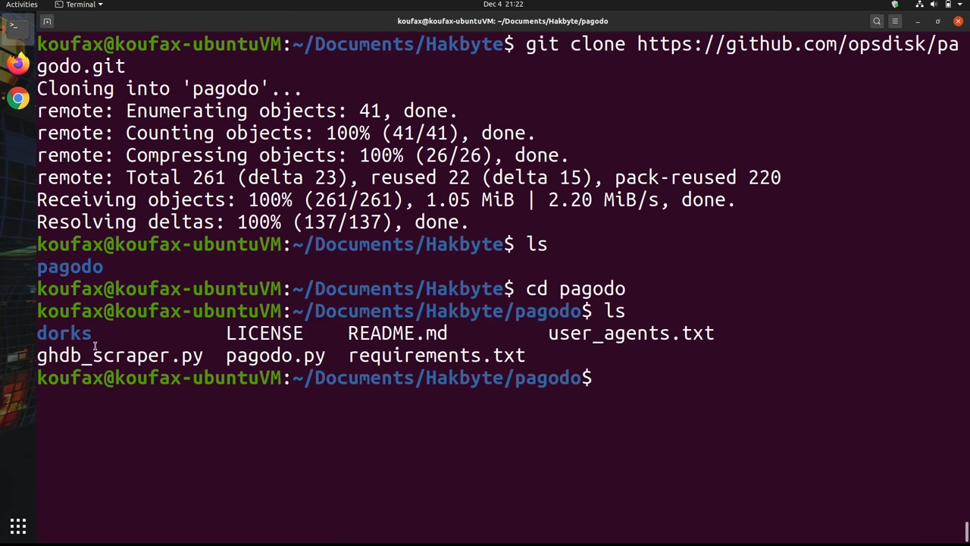
{"action": "left_click_drag", "start_coordinate": [206, 355], "coordinate": [47, 356]}
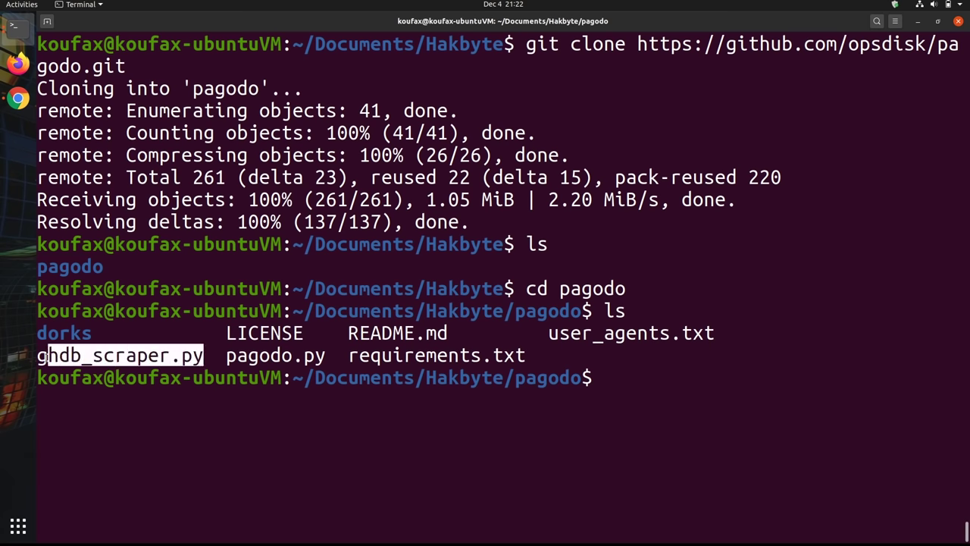
{"action": "double_click", "coordinate": [235, 361]}
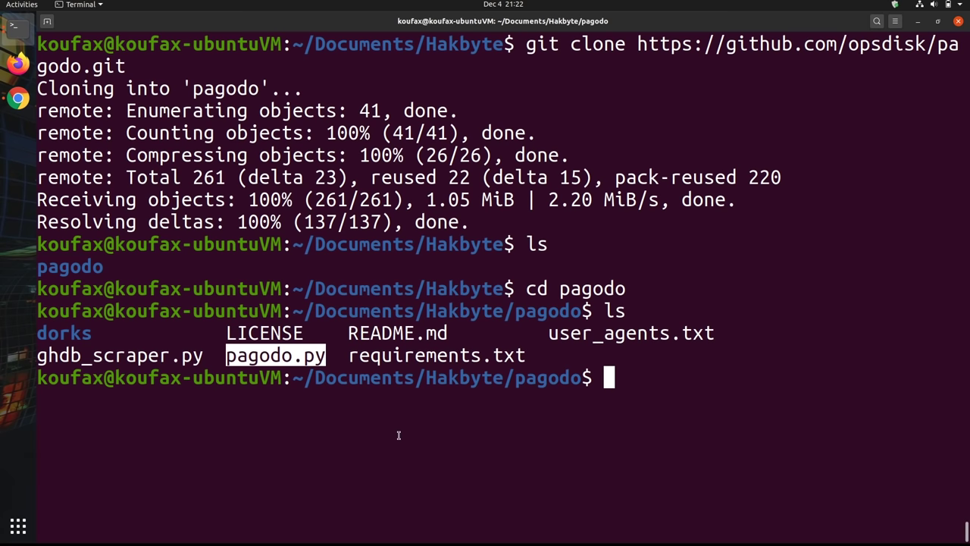
{"action": "triple_click", "coordinate": [389, 355]}
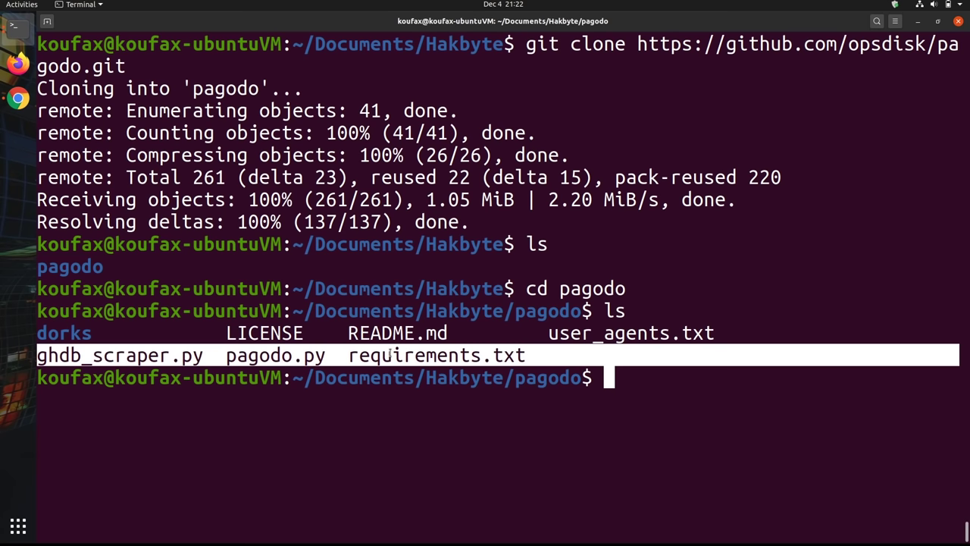
{"action": "left_click", "coordinate": [652, 371]}
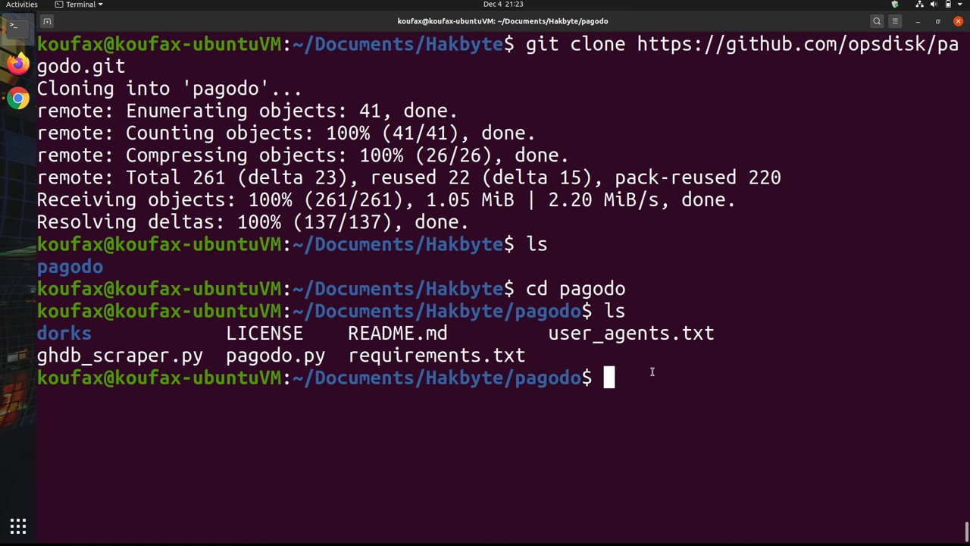
Install pagodo's dependencies with python3 -m pip install -r requirements.txt, then clear the screen.
{"action": "type", "text": "python"}
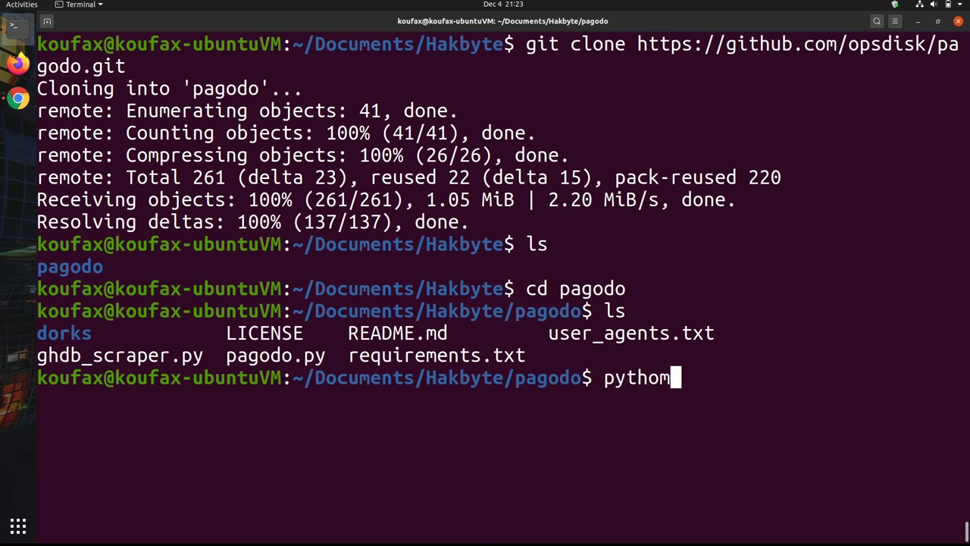
{"action": "key", "text": "BackSpace"}
{"action": "type", "text": "n3 -m pi"}
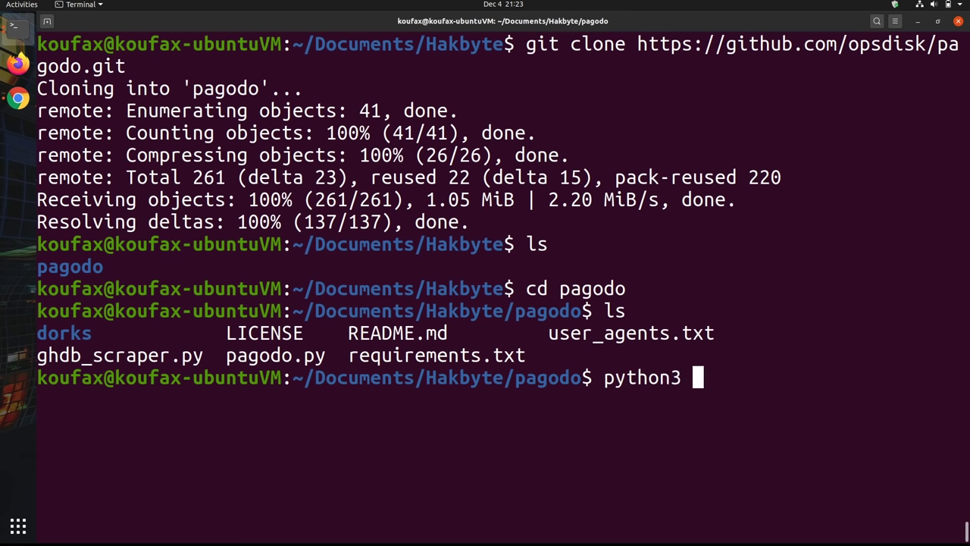
{"action": "type", "text": "p in"}
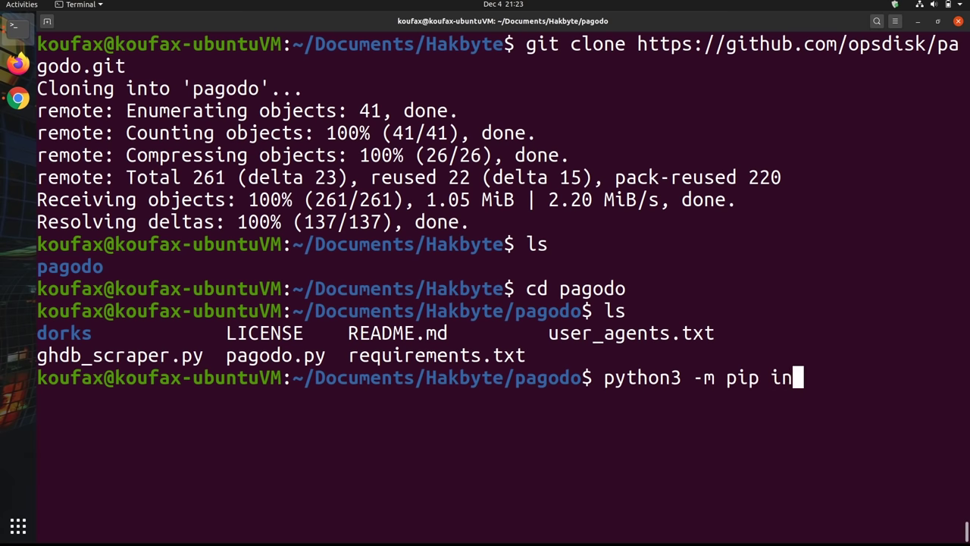
{"action": "type", "text": "stall -r re"}
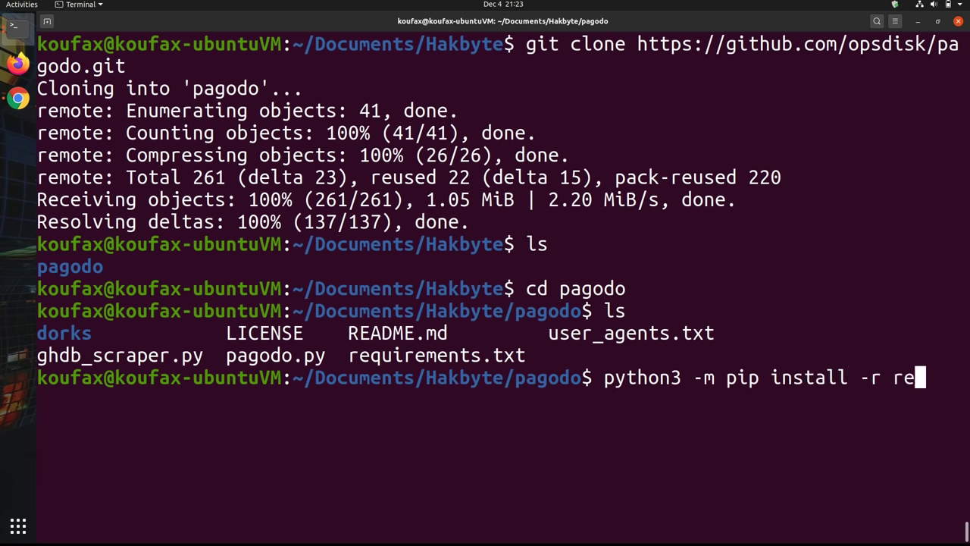
{"action": "type", "text": "quirements.txt"}
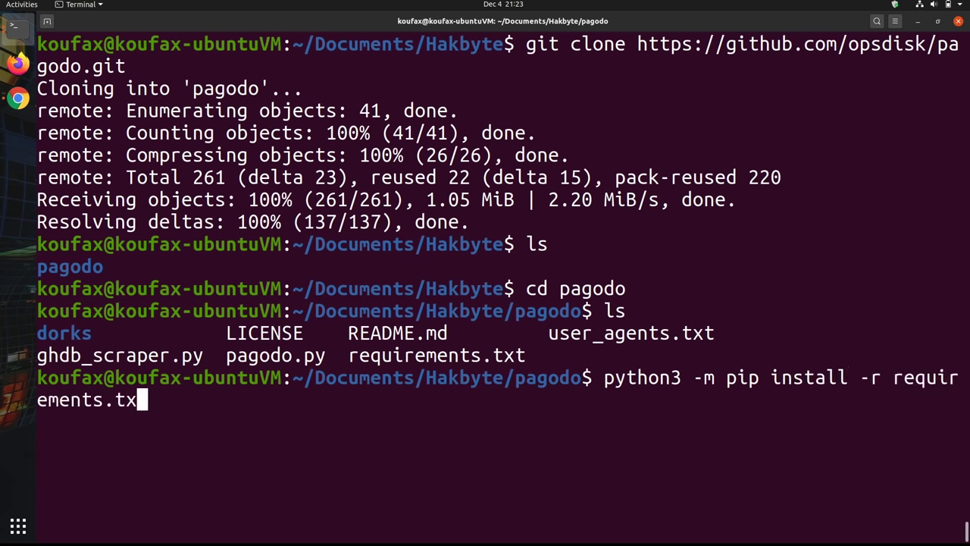
{"action": "key", "text": "Return"}
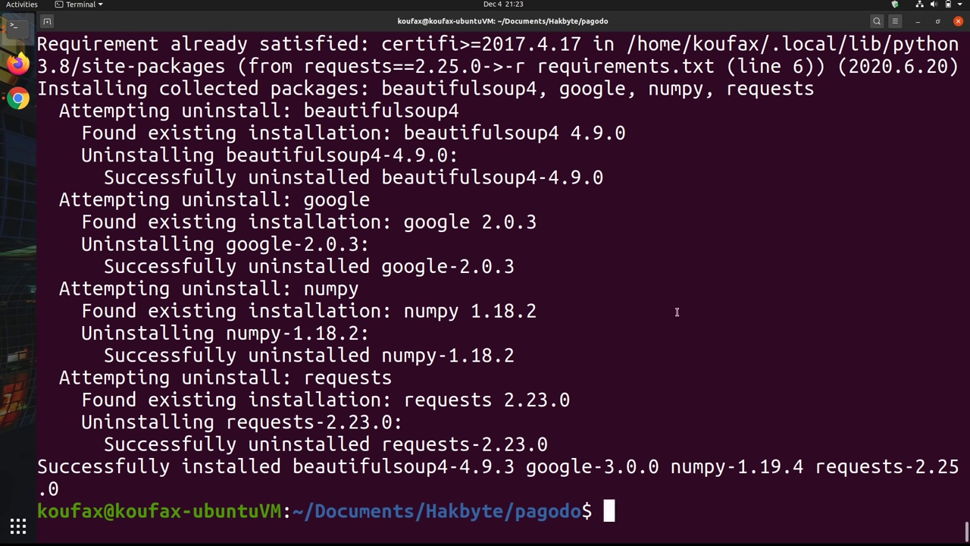
{"action": "double_click", "coordinate": [442, 316]}
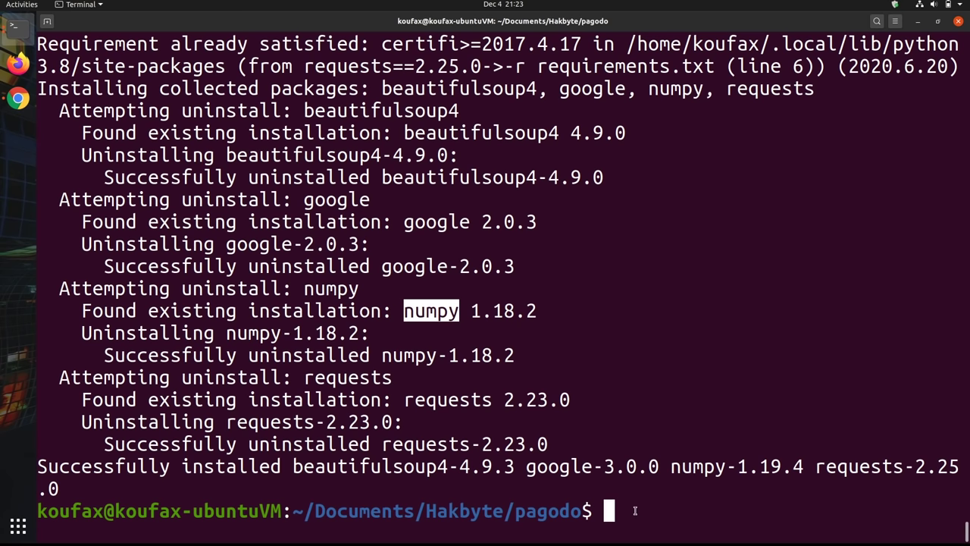
{"action": "key", "text": "ctrl+l"}
List the pagodo folder, highlighting the ghdb_scraper.py and pagodo.py files.
{"action": "type", "text": "ls"}
{"action": "key", "text": "Return"}
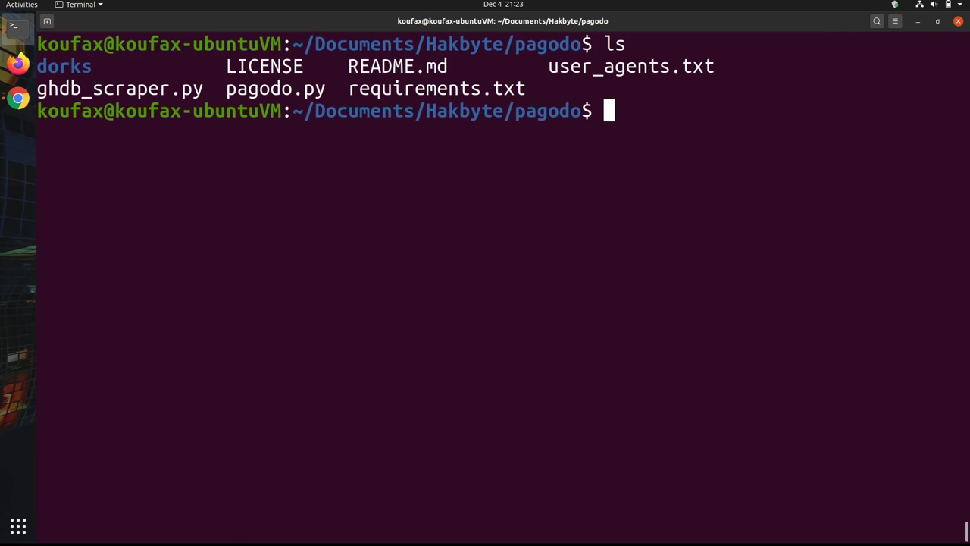
{"action": "mouse_move", "coordinate": [70, 89]}
{"action": "left_mouse_down"}
{"action": "mouse_move", "coordinate": [144, 90]}
{"action": "mouse_move", "coordinate": [81, 89]}
{"action": "left_mouse_up"}
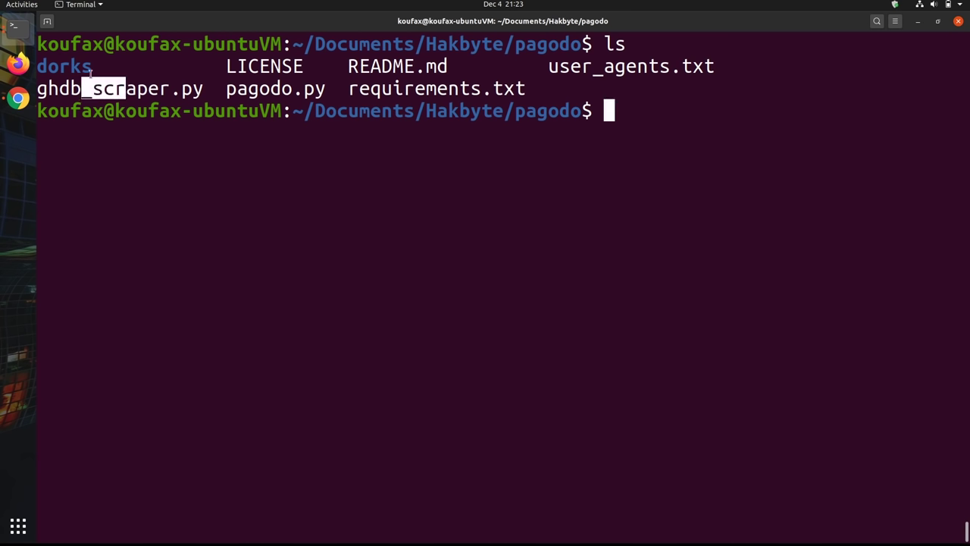
{"action": "left_click_drag", "start_coordinate": [226, 89], "coordinate": [316, 89]}
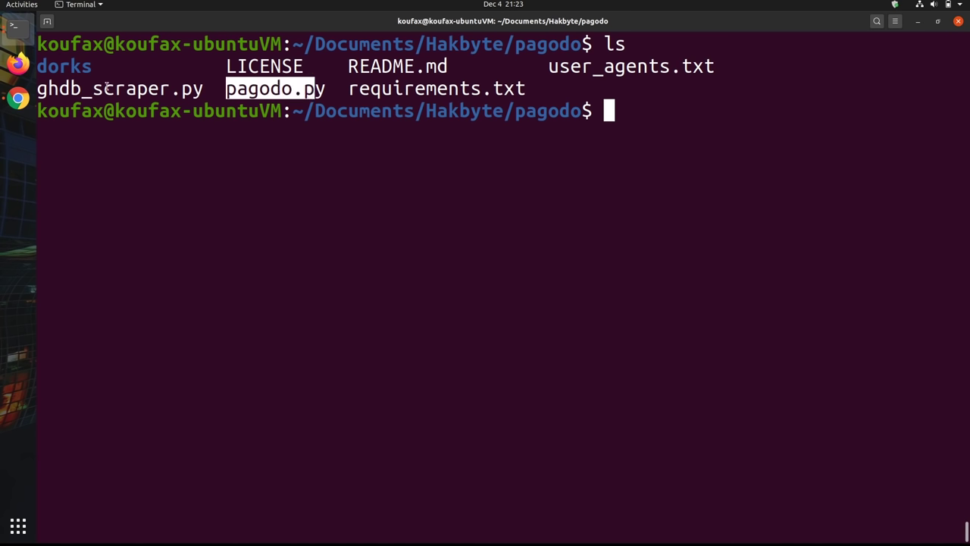
{"action": "left_click_drag", "start_coordinate": [104, 88], "coordinate": [15, 88]}
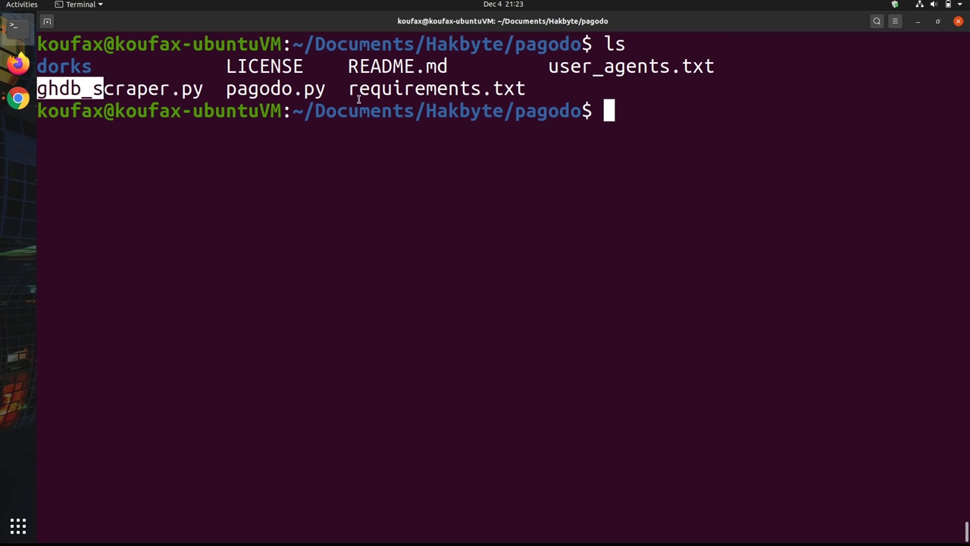
{"action": "left_click", "coordinate": [725, 134]}
Change into the dorks folder with cd dorks/ and list its dork files.
{"action": "type", "text": "cd dork"}
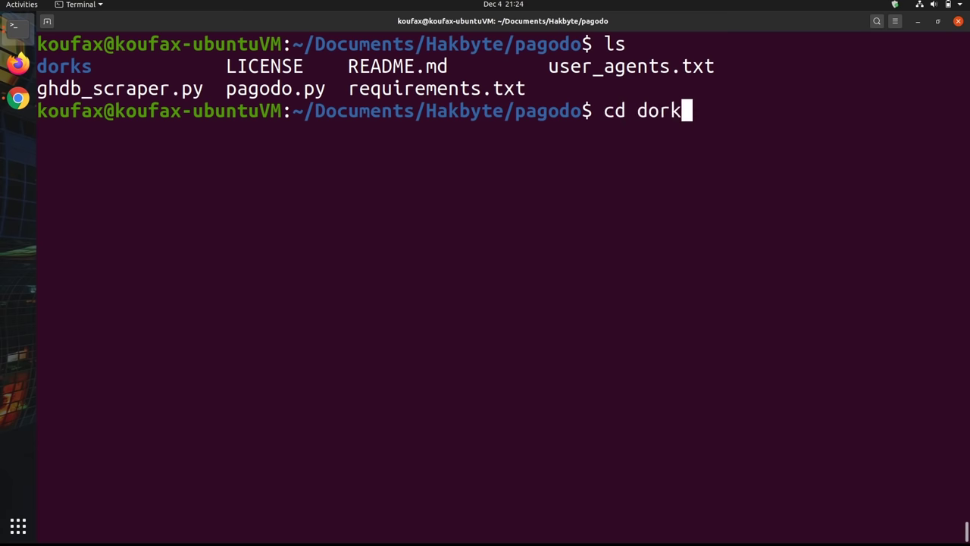
{"action": "key", "text": "Tab"}
{"action": "key", "text": "Return"}
{"action": "type", "text": "ls"}
{"action": "key", "text": "Return"}
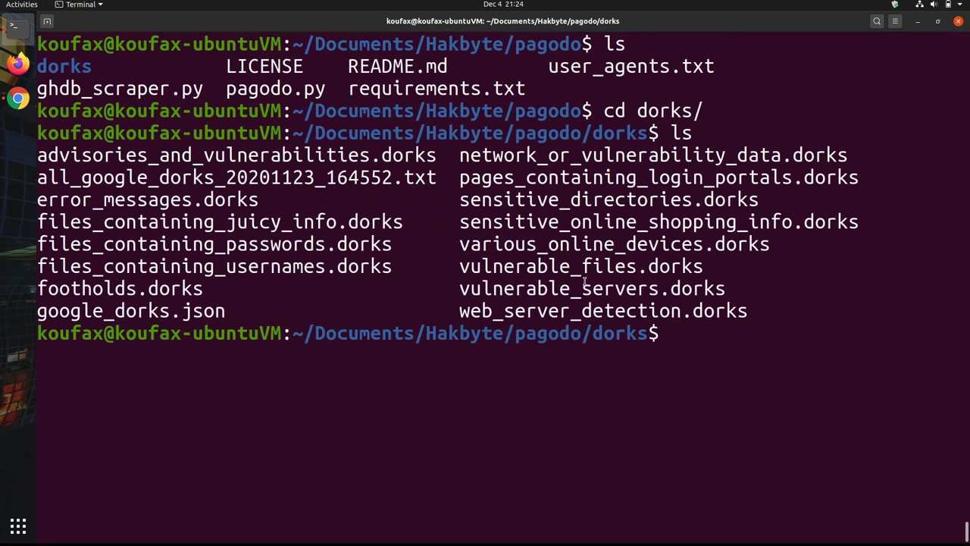
Print error_messages.dorks with cat and scroll through the error-log queries.
{"action": "type", "text": "cat eror"}
{"action": "key", "text": "BackSpace"}
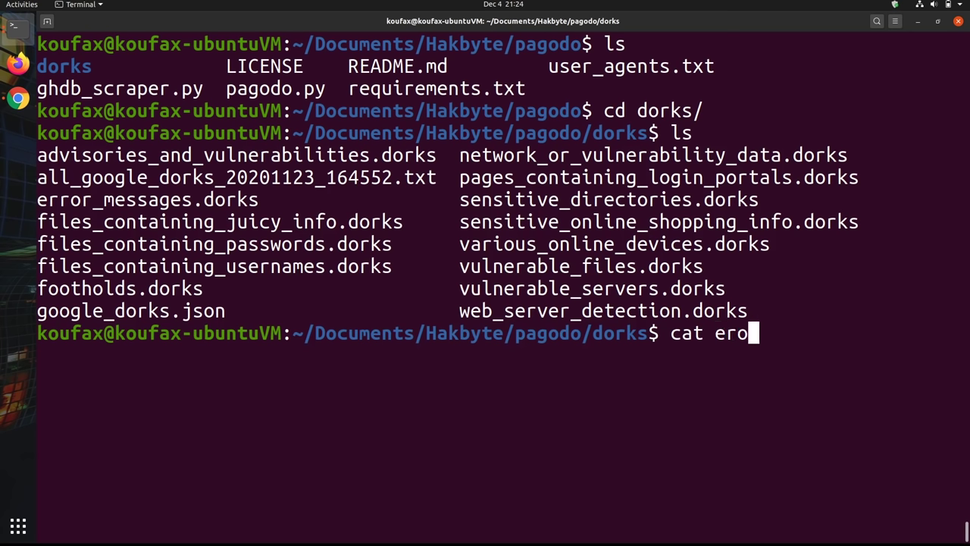
{"action": "key", "text": "BackSpace"}
{"action": "type", "text": "r"}
{"action": "key", "text": "Tab"}
{"action": "key", "text": "Return"}
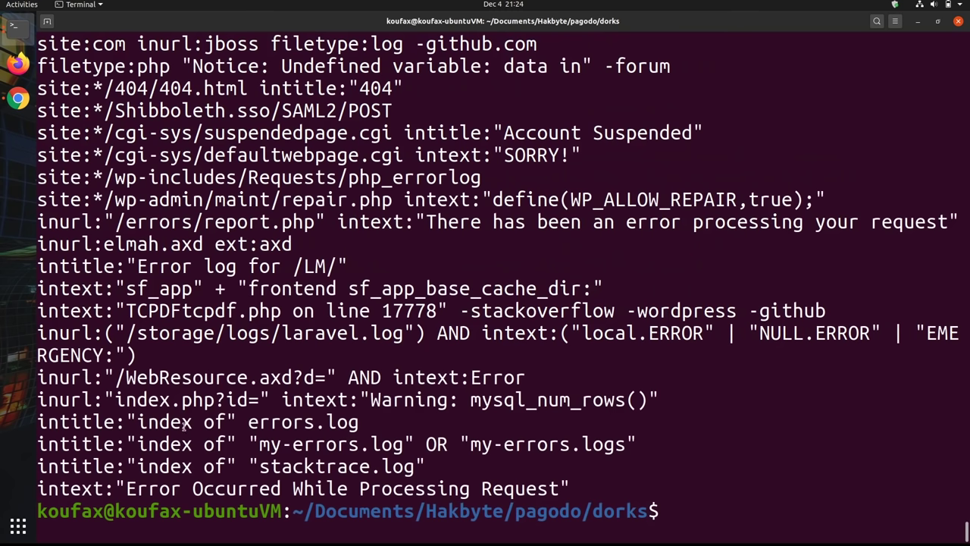
{"action": "scroll", "coordinate": [243, 230], "scroll_direction": "up", "scroll_amount": 20}
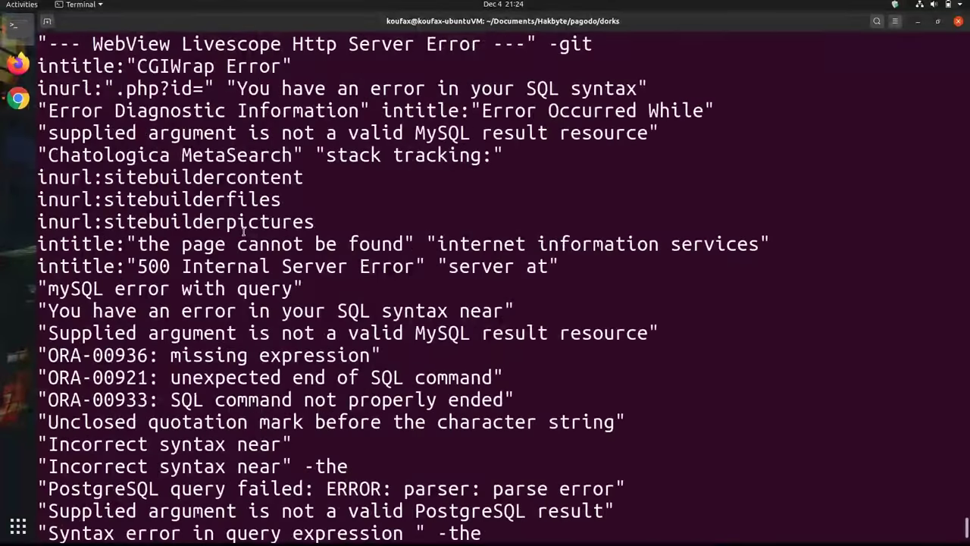
{"action": "scroll", "coordinate": [243, 230], "scroll_direction": "up", "scroll_amount": 4}
{"action": "scroll", "coordinate": [243, 232], "scroll_direction": "down", "scroll_amount": 15}
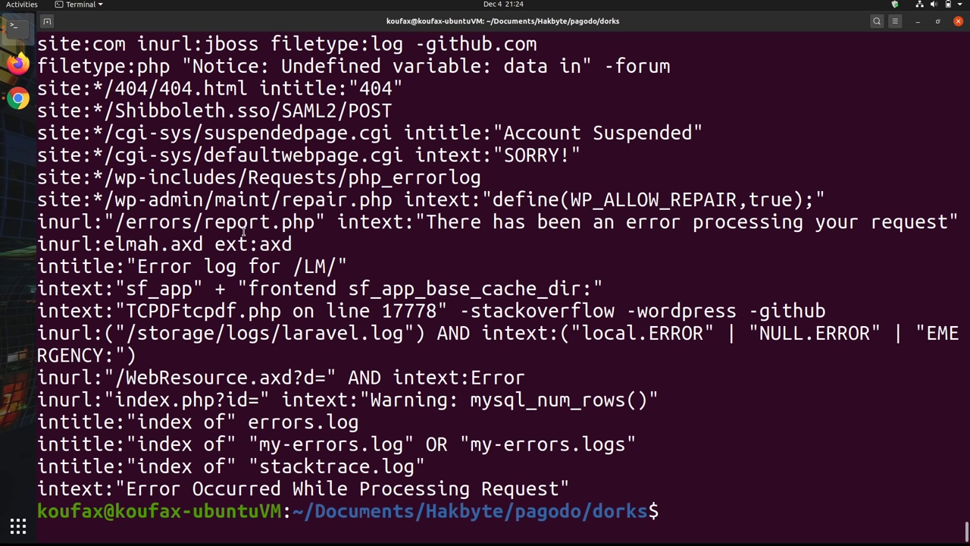
Go back up to the pagodo folder with cd .. and clear the screen.
{"action": "type", "text": "cd .."}
{"action": "key", "text": "Return"}
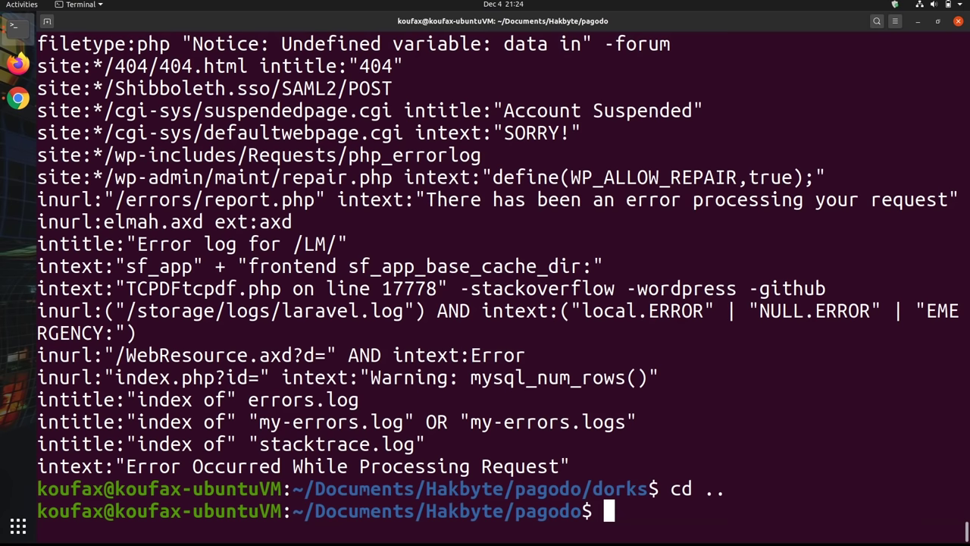
{"action": "key", "text": "ctrl+l"}
{"action": "key", "text": "Return"}
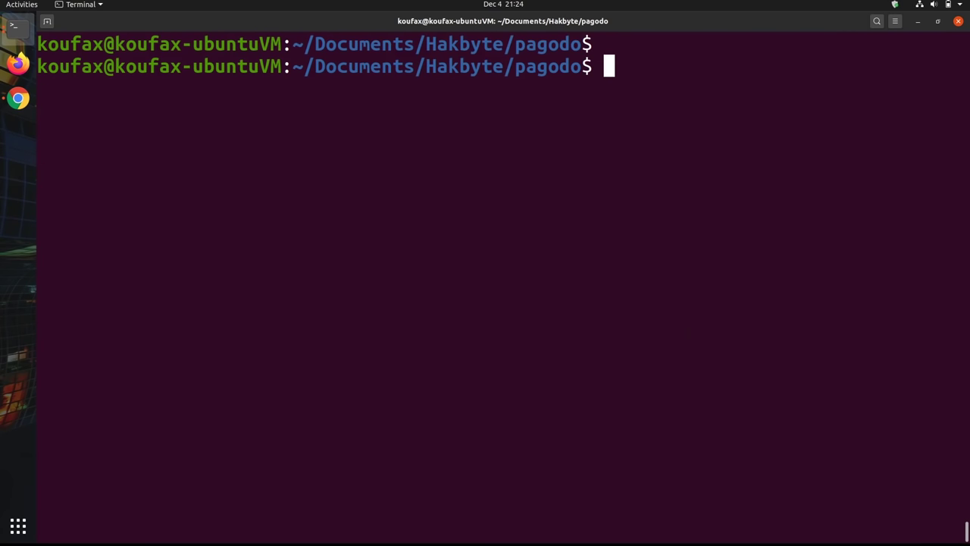
Run python3 ghdb_scraper.py -i to scrape the Google dorks into category files.
{"action": "key", "text": "ctrl+l"}
{"action": "type", "text": "python3"}
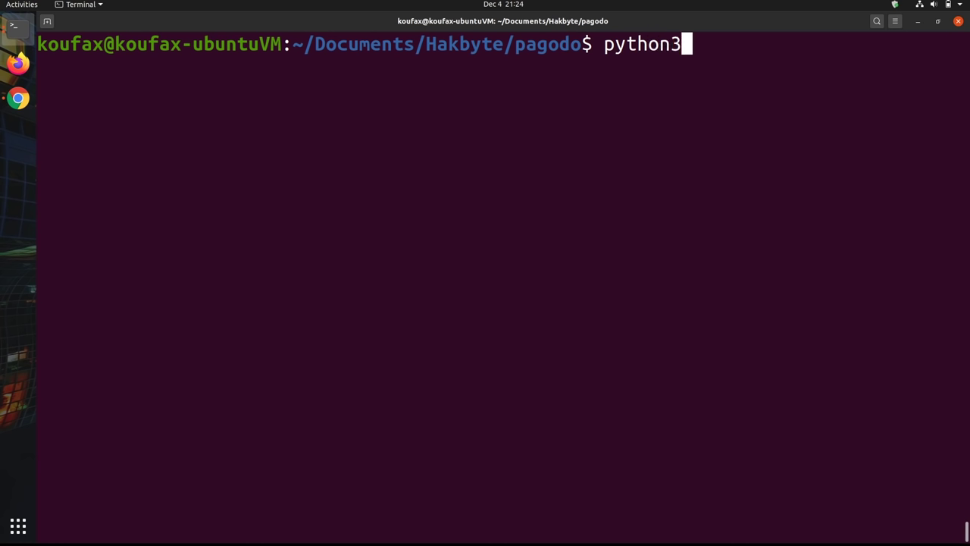
{"action": "type", "text": " ghdb"}
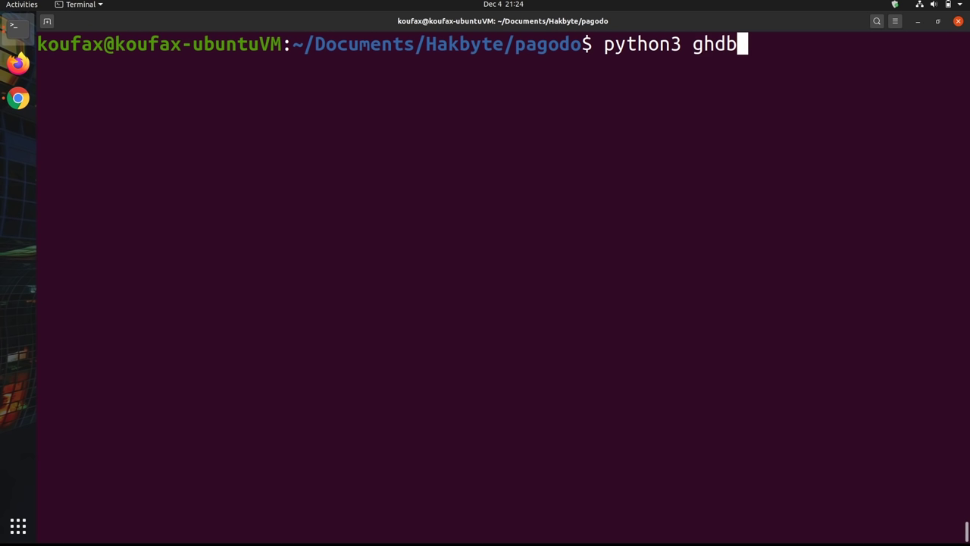
{"action": "key", "text": "Tab"}
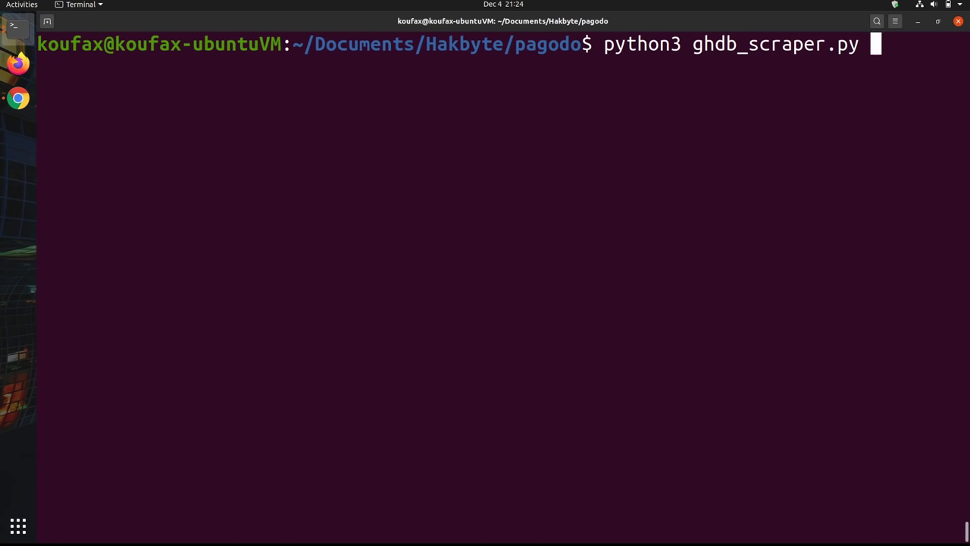
{"action": "type", "text": "-ui"}
{"action": "key", "text": "BackSpace"}
{"action": "key", "text": "BackSpace"}
{"action": "key", "text": "BackSpace"}
{"action": "type", "text": "i"}
{"action": "key", "text": "Return"}
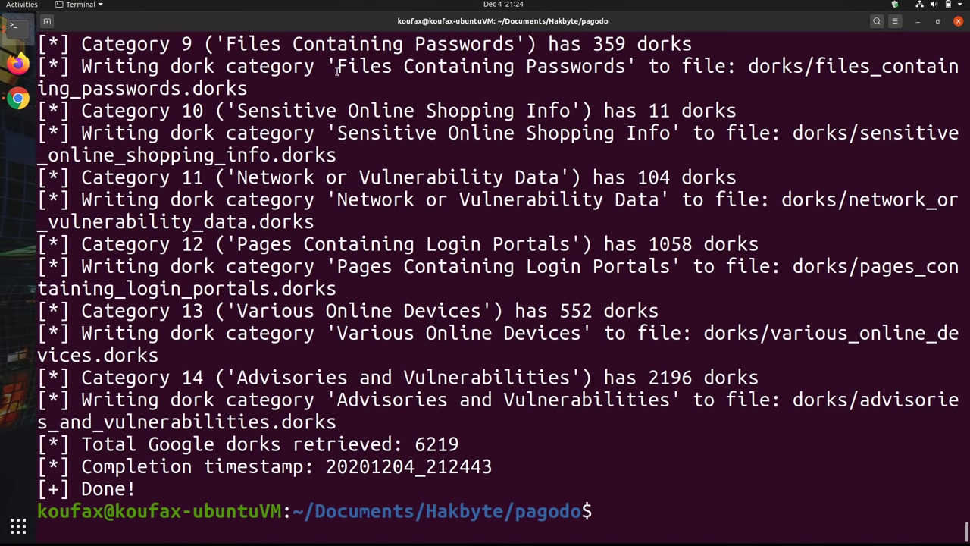
Inspect the scraper output, highlighting the Files Containing Passwords category and its dork file path.
{"action": "left_click_drag", "start_coordinate": [338, 66], "coordinate": [481, 66]}
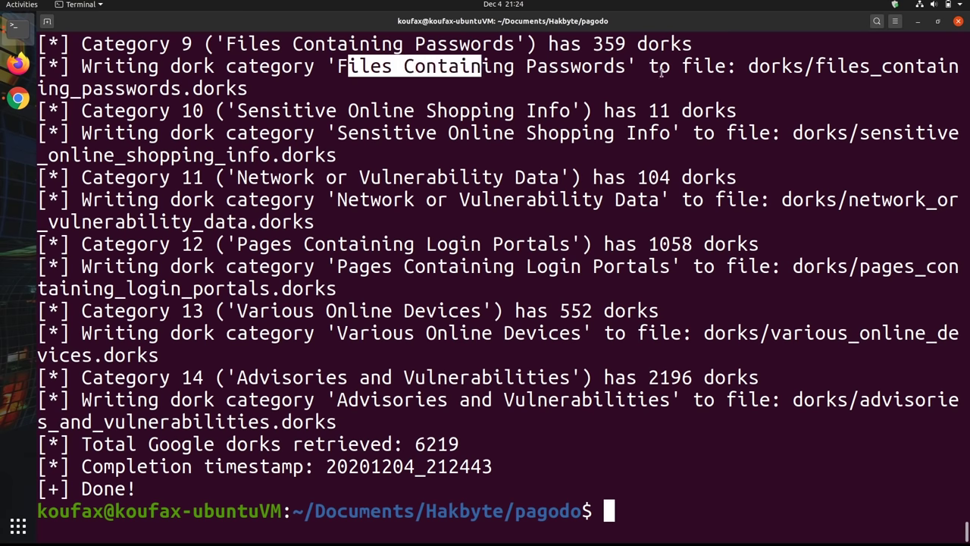
{"action": "left_click_drag", "start_coordinate": [750, 66], "coordinate": [885, 89]}
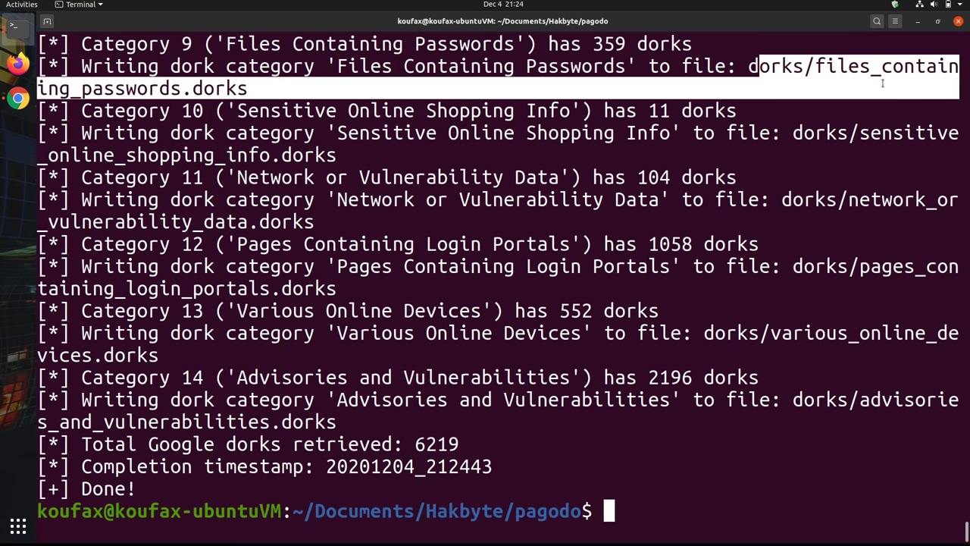
{"action": "scroll", "coordinate": [552, 123], "scroll_direction": "up", "scroll_amount": 5}
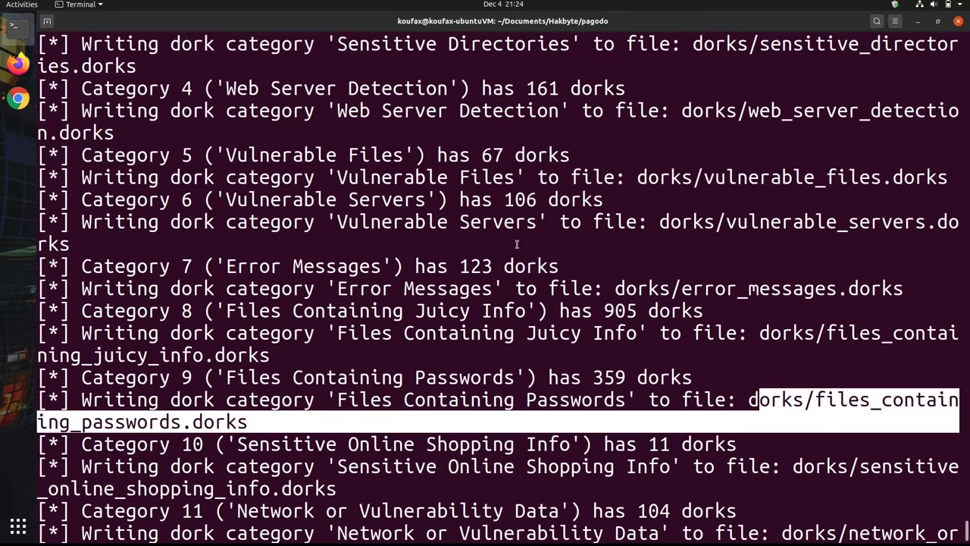
{"action": "scroll", "coordinate": [517, 243], "scroll_direction": "down", "scroll_amount": 5}
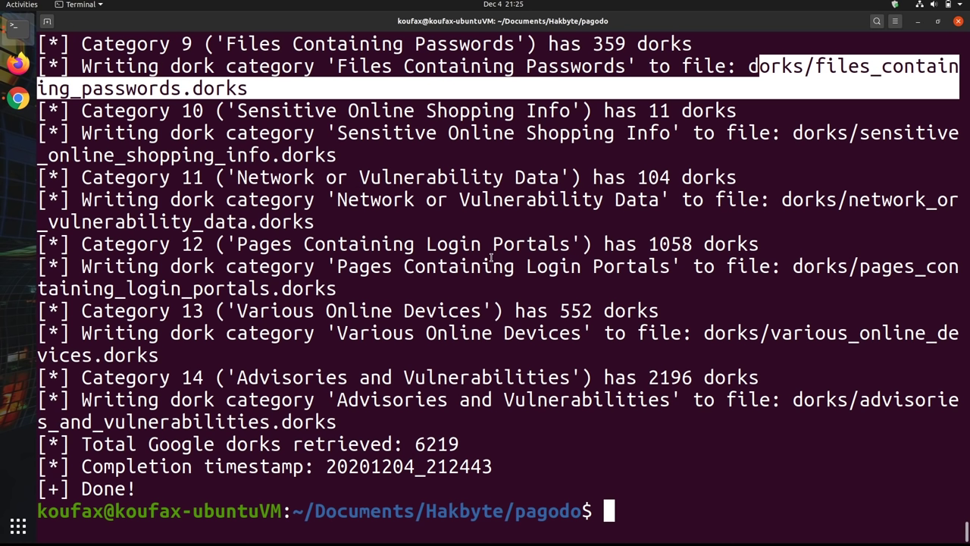
Clear the screen and list the pagodo folder, marking the pagodo.py script.
{"action": "key", "text": "ctrl+l"}
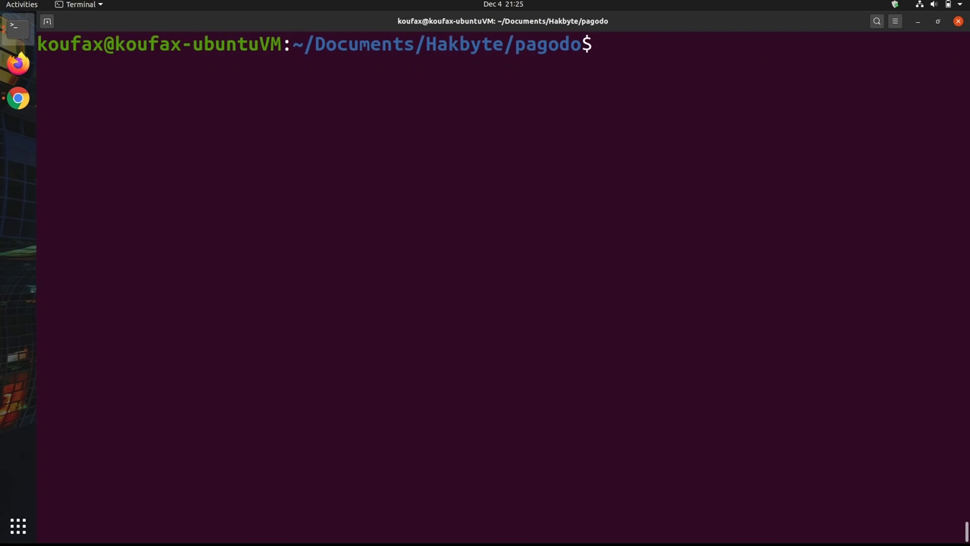
{"action": "type", "text": "ls"}
{"action": "key", "text": "BackSpace"}
{"action": "key", "text": "BackSpace"}
{"action": "type", "text": "ls"}
{"action": "key", "text": "Return"}
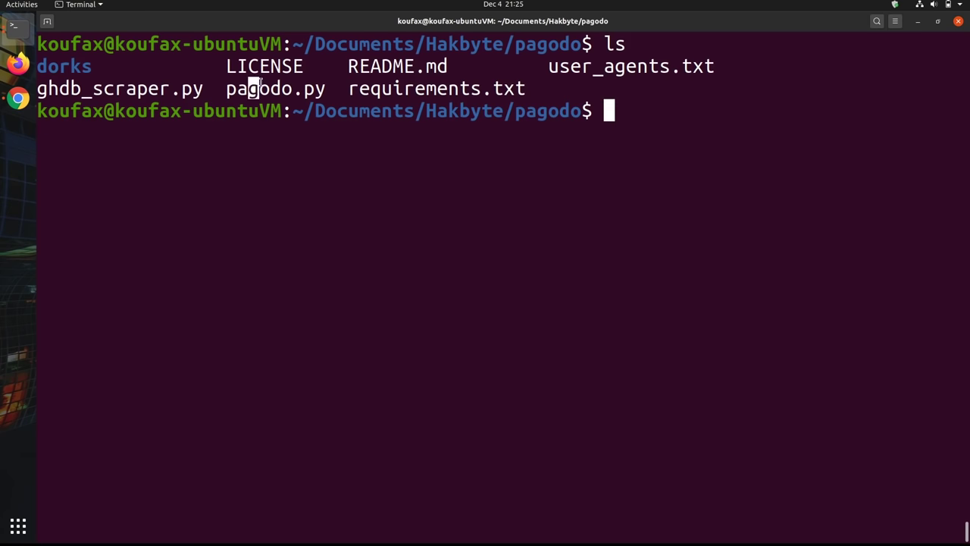
{"action": "left_click_drag", "start_coordinate": [249, 88], "coordinate": [270, 88]}
{"action": "left_click", "coordinate": [628, 114]}
Enter python3 pagodo.py -d amazon.com and append the -g option.
{"action": "type", "text": "python"}
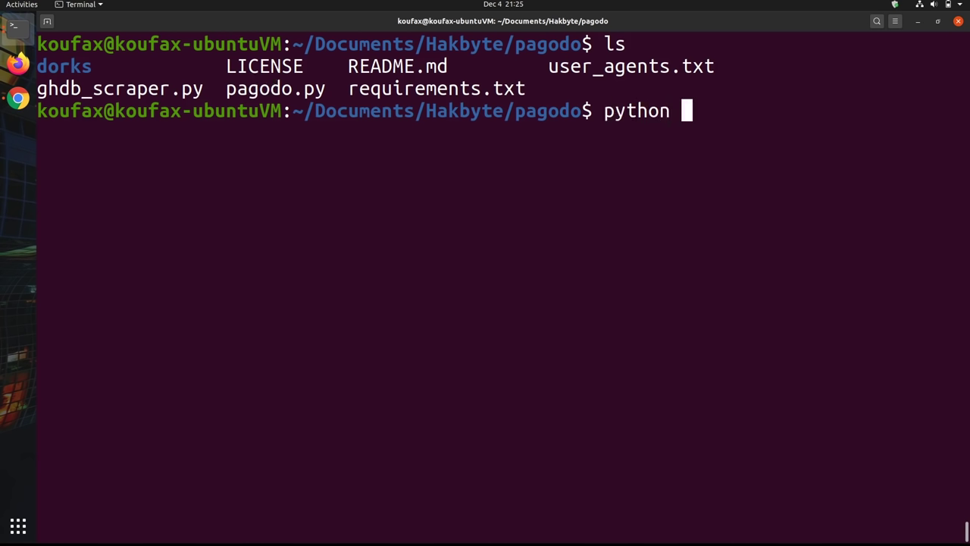
{"action": "key", "text": "BackSpace"}
{"action": "type", "text": "3 pagodo.py "}
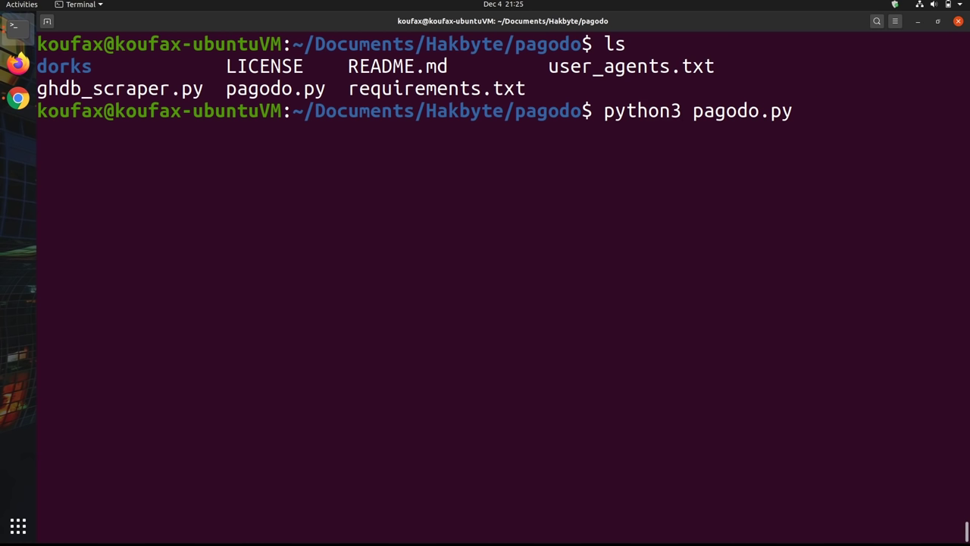
{"action": "type", "text": "-d"}
{"action": "type", "text": "amazon"}
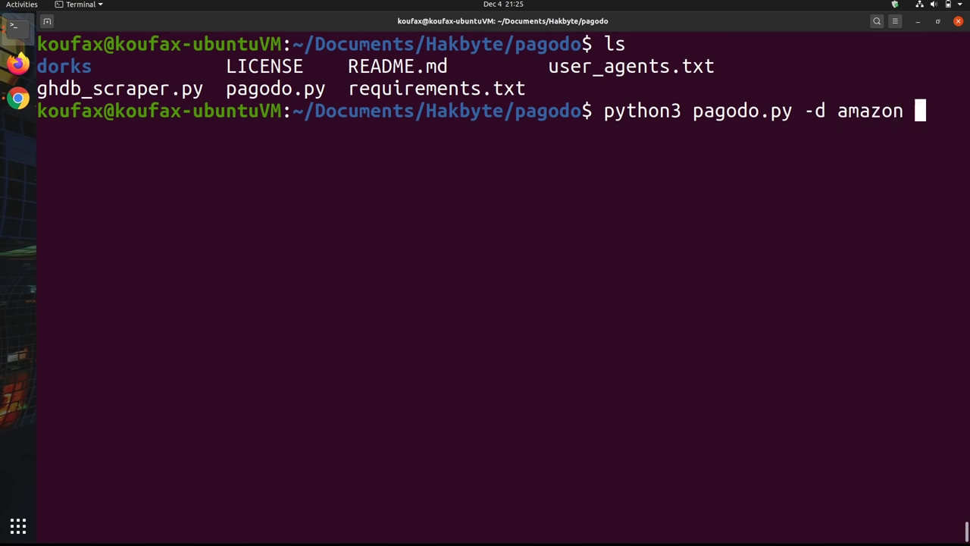
{"action": "key", "text": "BackSpace"}
{"action": "type", "text": ".com"}
{"action": "key", "text": "Return"}
{"action": "type", "text": "-g"}
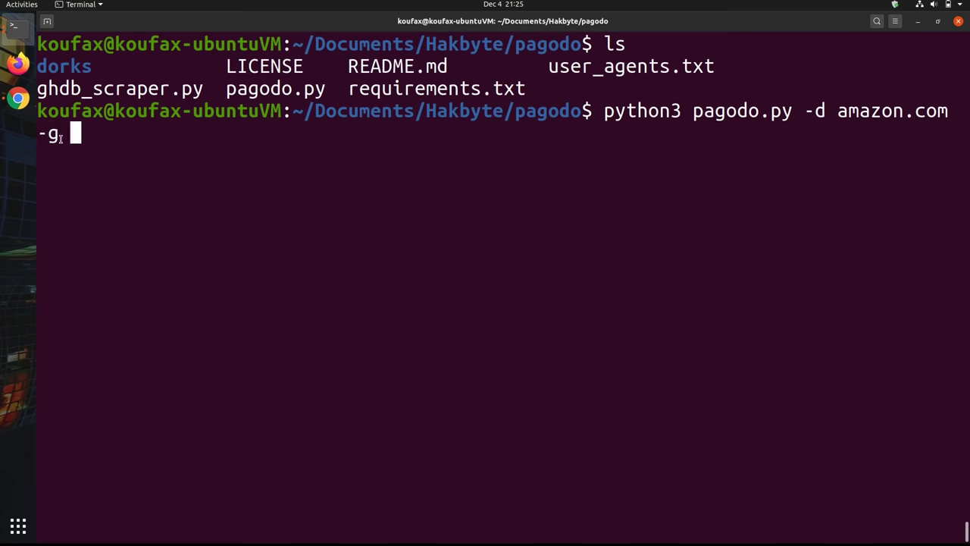
Open a new terminal window from the dock, maximize it and enlarge the text.
{"action": "right_click", "coordinate": [27, 33]}
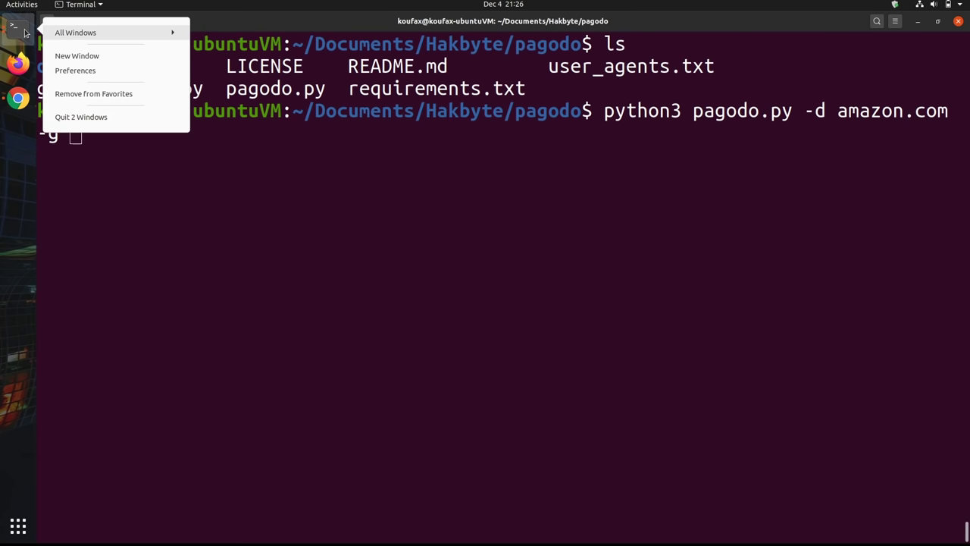
{"action": "left_click", "coordinate": [76, 55]}
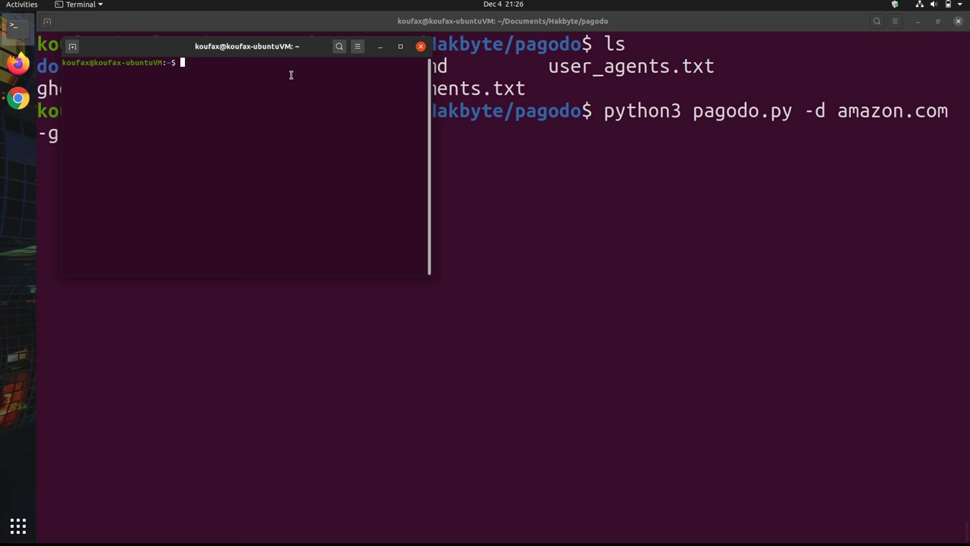
{"action": "left_click", "coordinate": [401, 46]}
{"action": "key", "text": "ctrl+plus"}
{"action": "key", "text": "ctrl+plus"}
{"action": "key", "text": "ctrl+plus"}
{"action": "key", "text": "ctrl+plus"}
{"action": "key", "text": "ctrl+plus"}
Change into Documents/Hakbyte/pagodo using Tab completion and list its contents.
{"action": "type", "text": "cd Do"}
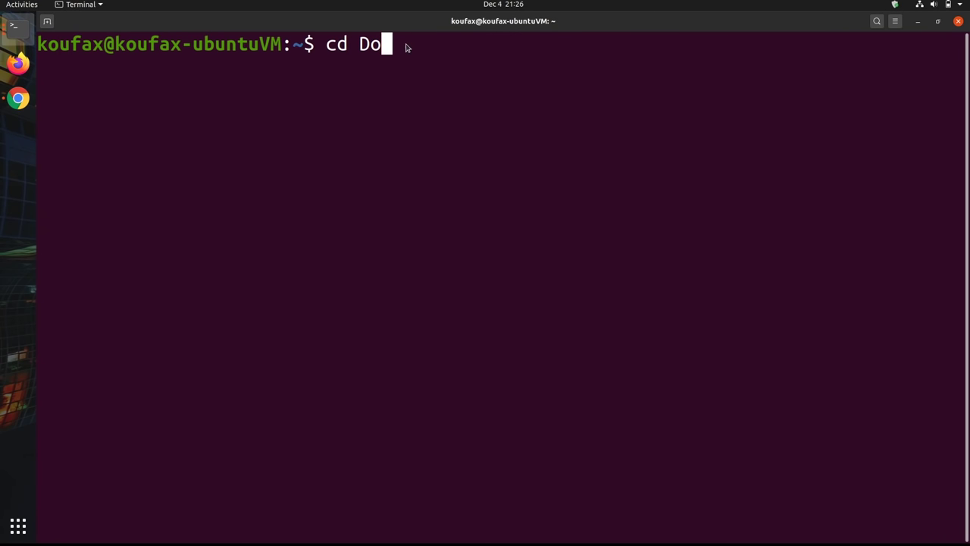
{"action": "key", "text": "Tab"}
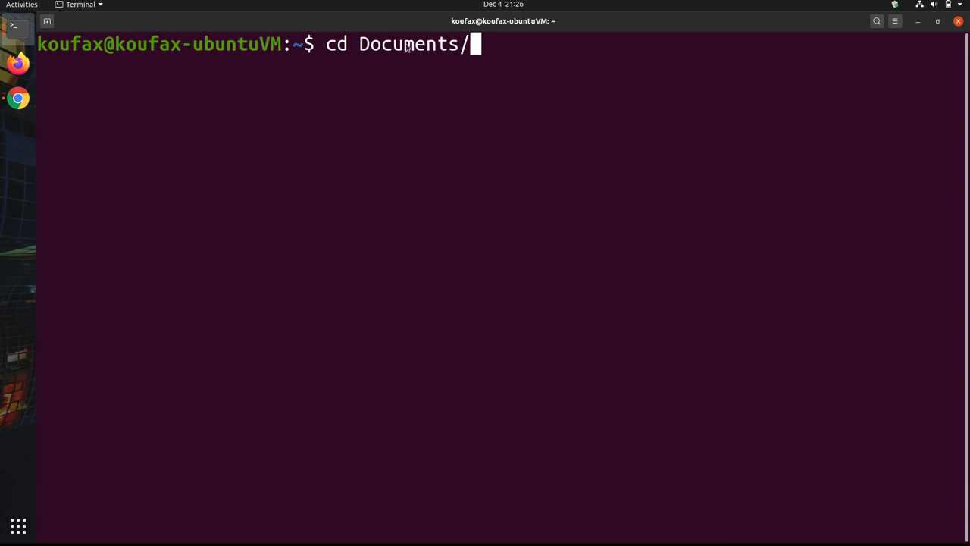
{"action": "type", "text": "Ha"}
{"action": "key", "text": "Tab"}
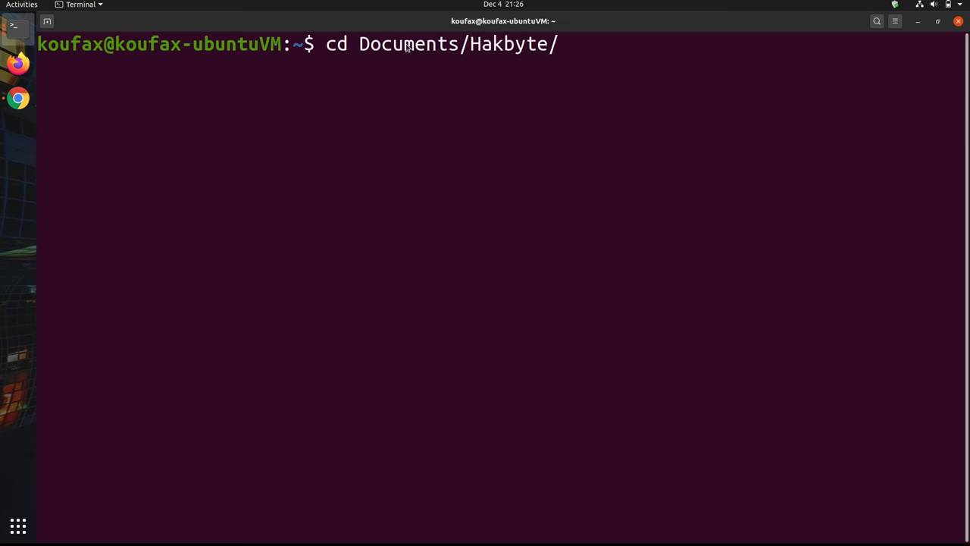
{"action": "type", "text": "pag"}
{"action": "key", "text": "Tab"}
{"action": "key", "text": "Return"}
{"action": "type", "text": "ls"}
{"action": "key", "text": "Return"}
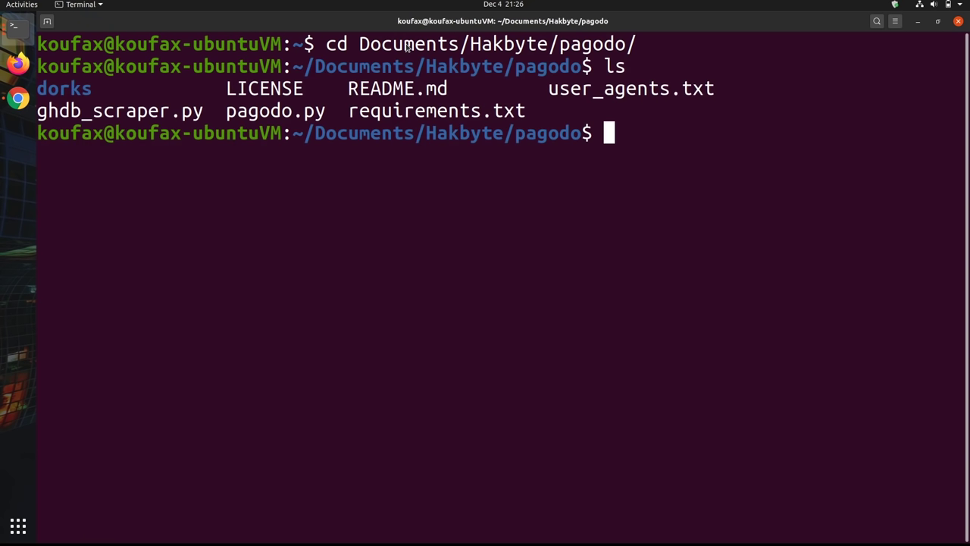
Enter the dorks folder and list its files with ls, ls -l, then ls again.
{"action": "type", "text": "cd dorks"}
{"action": "key", "text": "Return"}
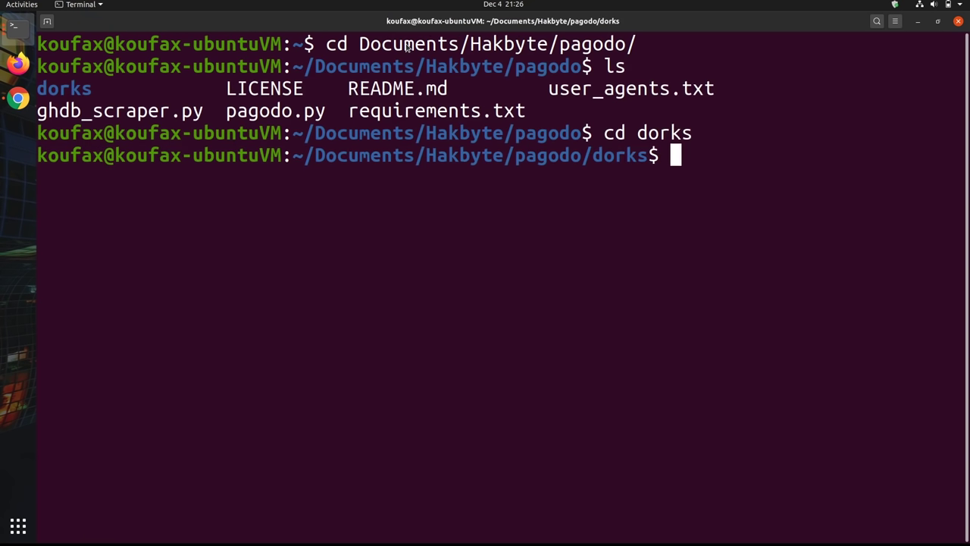
{"action": "type", "text": "ls"}
{"action": "key", "text": "Return"}
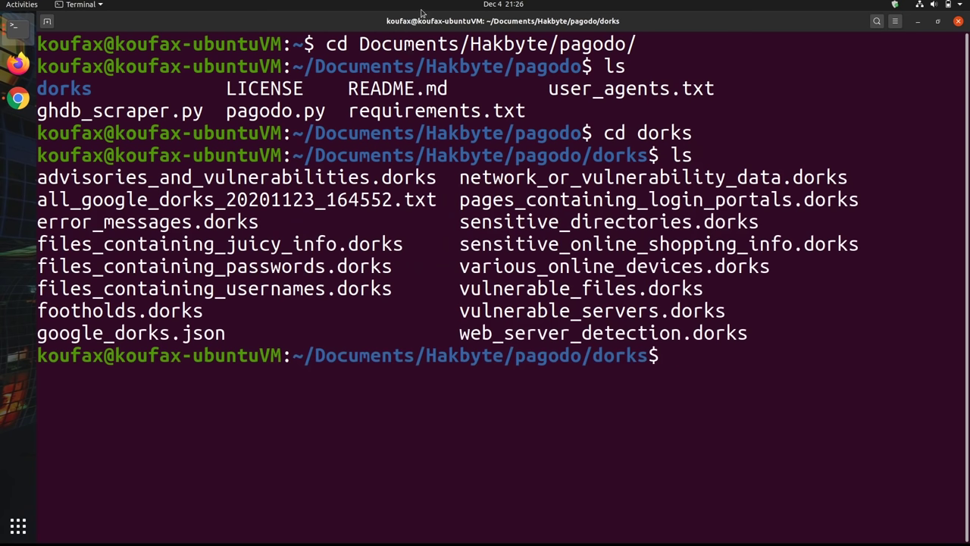
{"action": "type", "text": "ls -l"}
{"action": "key", "text": "Return"}
{"action": "type", "text": "ls"}
{"action": "key", "text": "Return"}
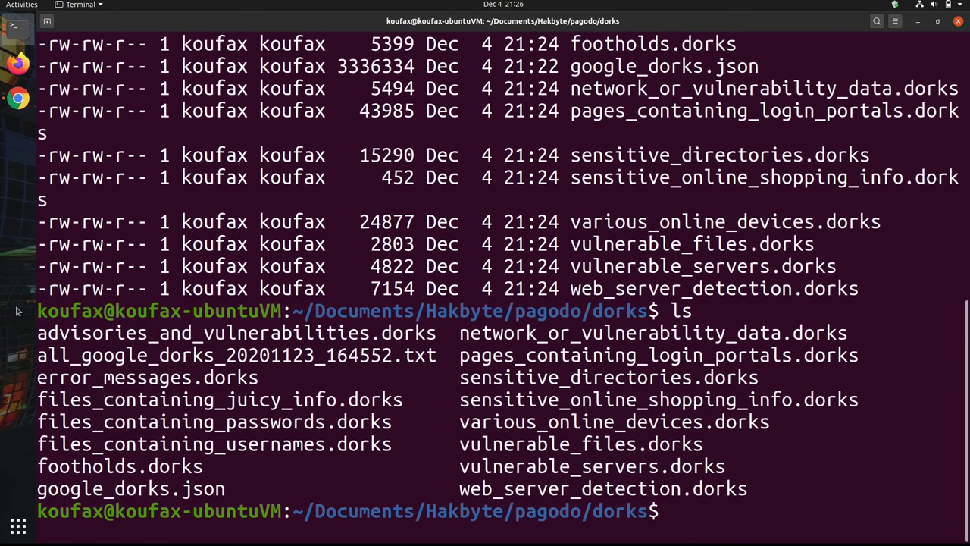
{"action": "left_click_drag", "start_coordinate": [38, 332], "coordinate": [338, 431]}
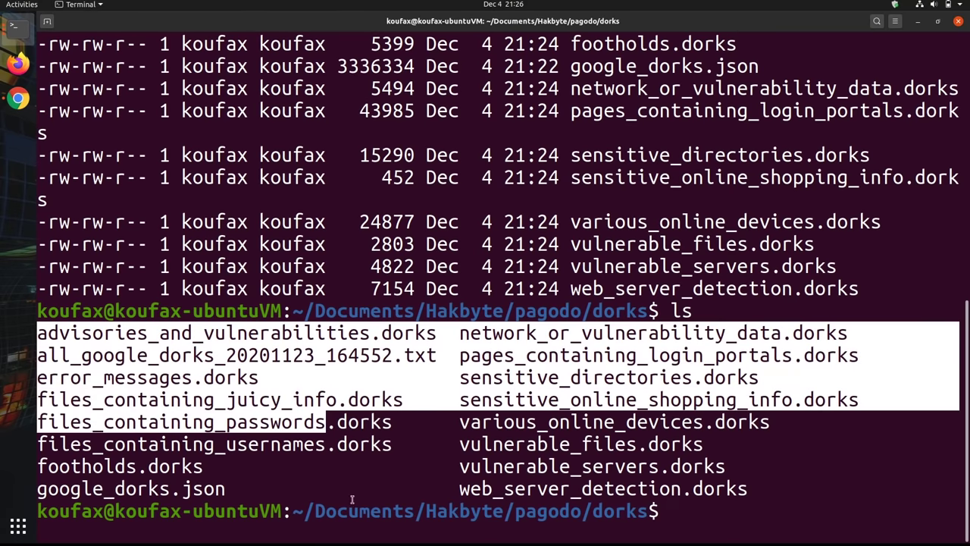
{"action": "left_click", "coordinate": [460, 407]}
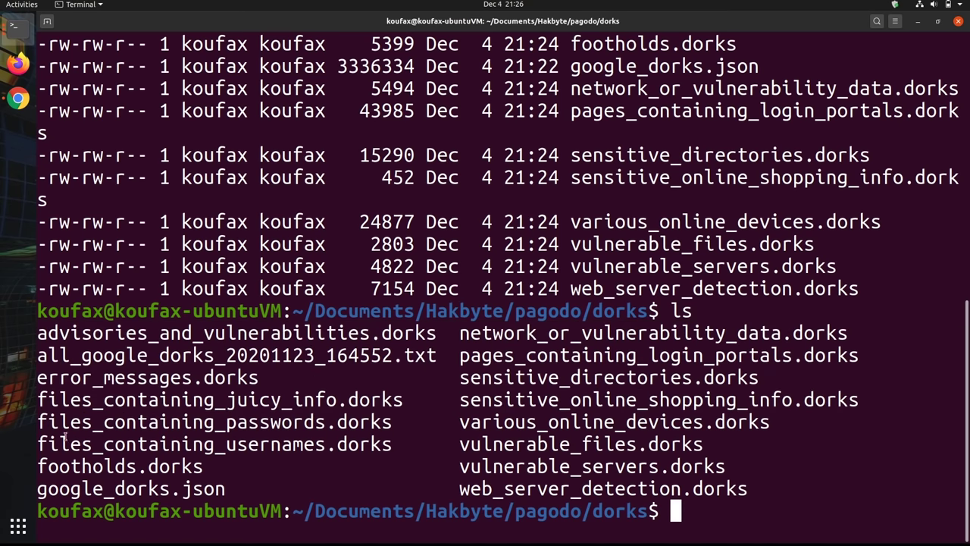
{"action": "left_click_drag", "start_coordinate": [58, 422], "coordinate": [311, 424]}
{"action": "left_click_drag", "start_coordinate": [90, 458], "coordinate": [256, 482]}
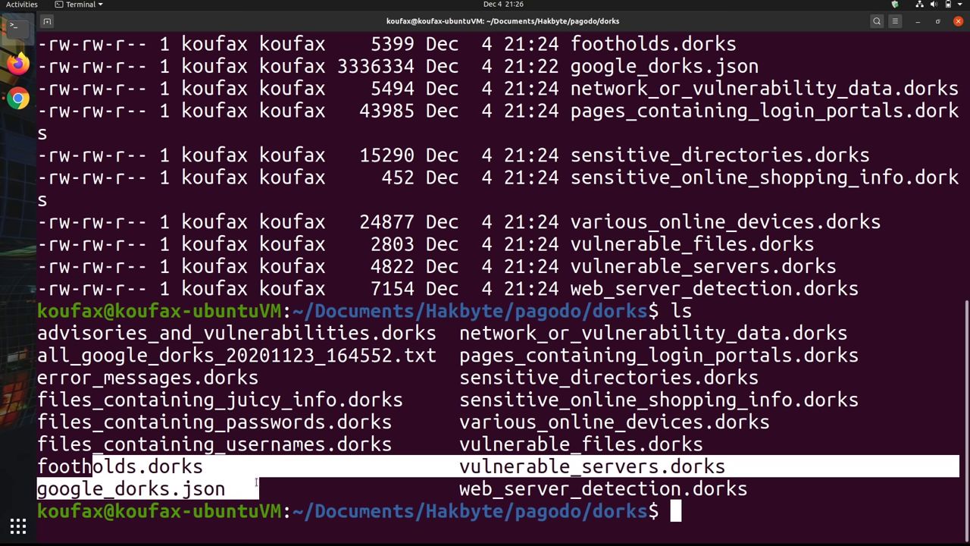
{"action": "left_click_drag", "start_coordinate": [173, 401], "coordinate": [325, 400]}
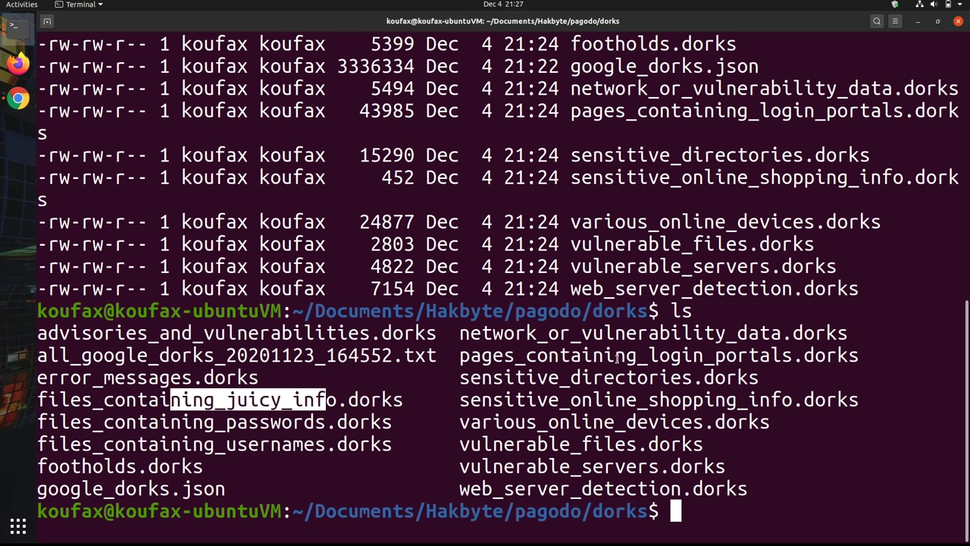
{"action": "left_click_drag", "start_coordinate": [545, 359], "coordinate": [663, 381]}
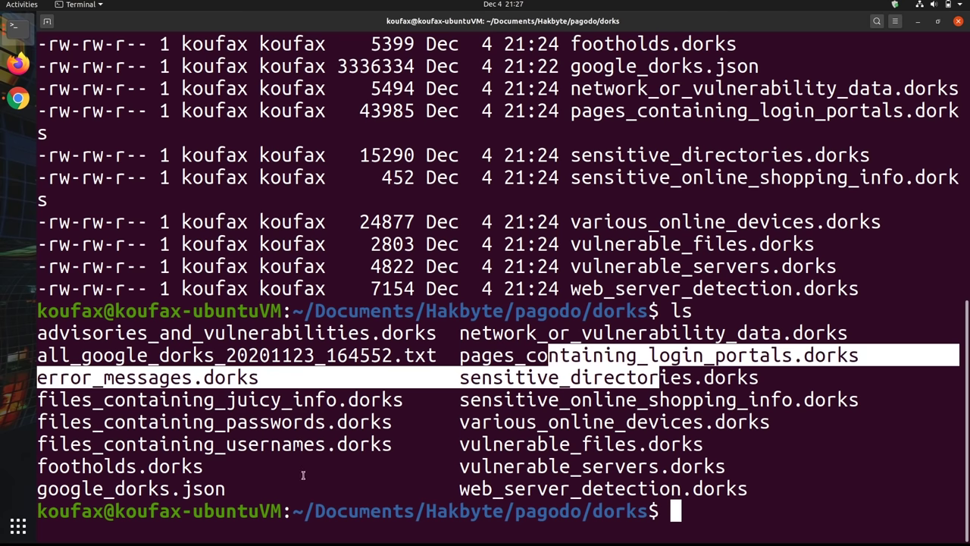
{"action": "left_click_drag", "start_coordinate": [514, 443], "coordinate": [581, 464]}
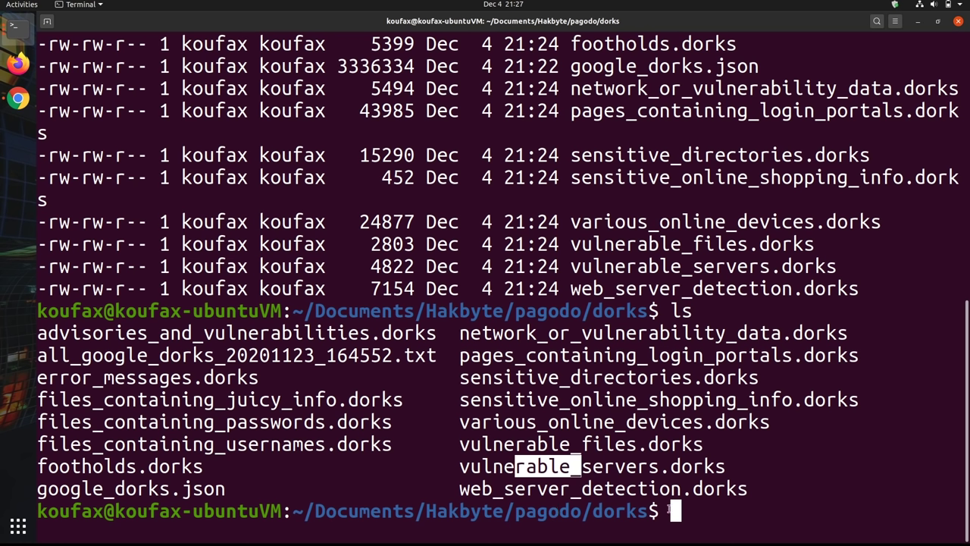
{"action": "left_click", "coordinate": [711, 512]}
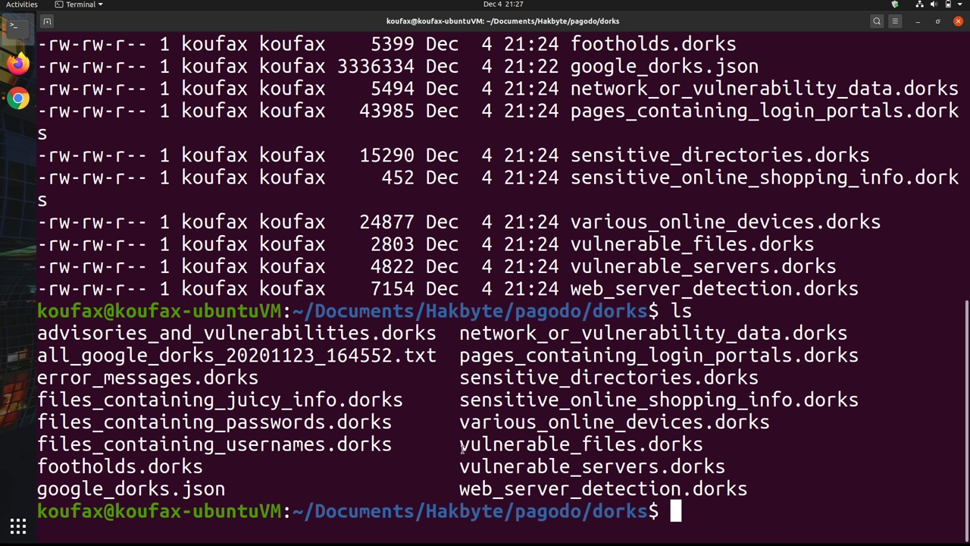
Print files_containing_juicy_info.dorks with cat, scroll back, and shrink the font with Ctrl+-.
{"action": "type", "text": "cd"}
{"action": "key", "text": "BackSpace"}
{"action": "type", "text": "at "}
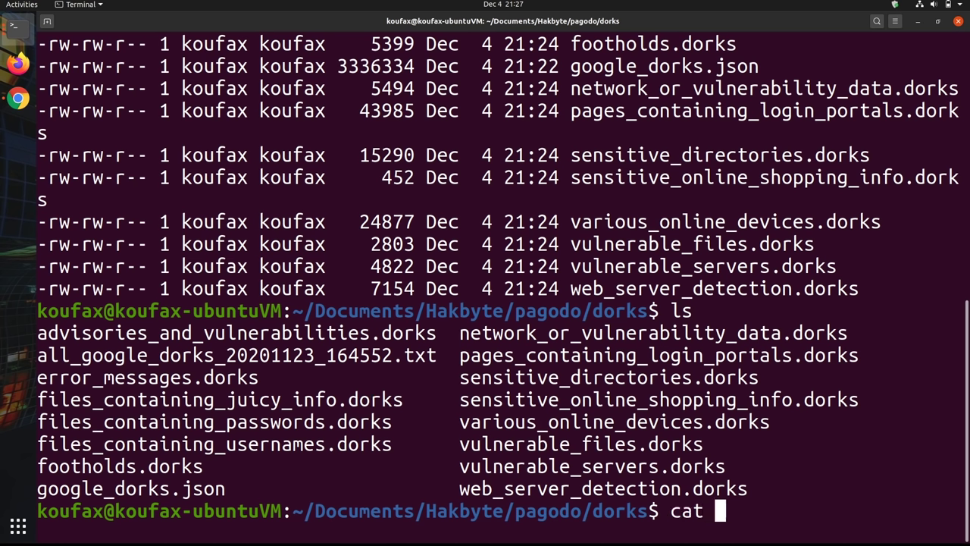
{"action": "type", "text": "fi"}
{"action": "key", "text": "Tab"}
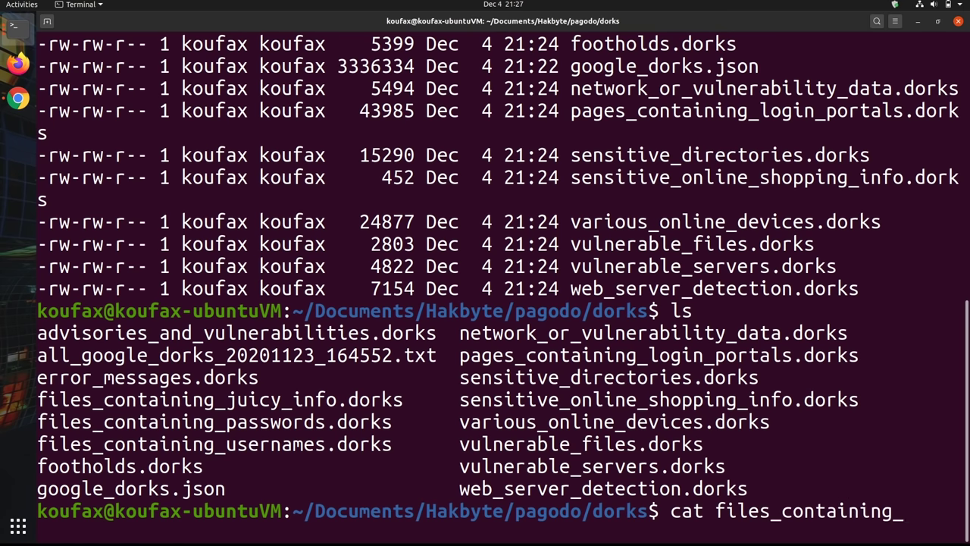
{"action": "type", "text": "juicy"}
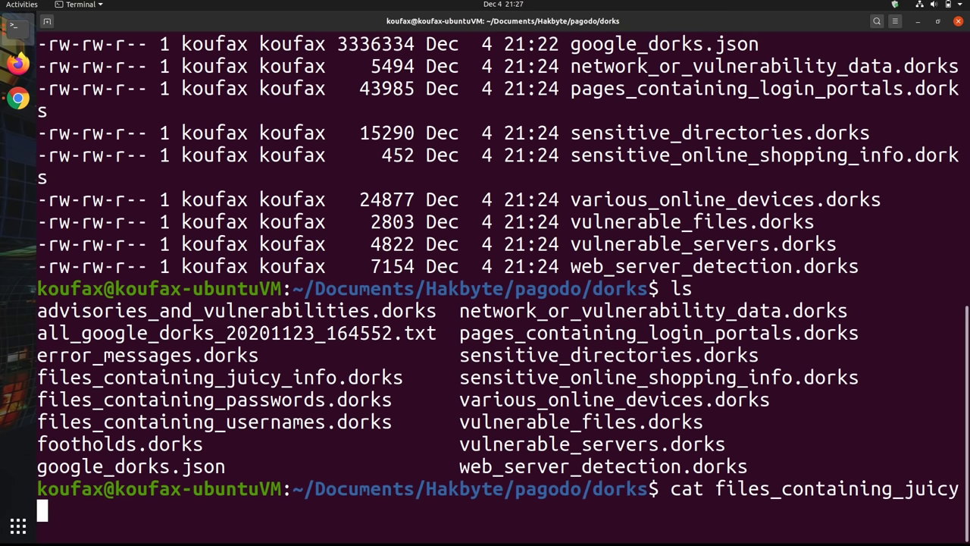
{"action": "key", "text": "Tab"}
{"action": "key", "text": "Return"}
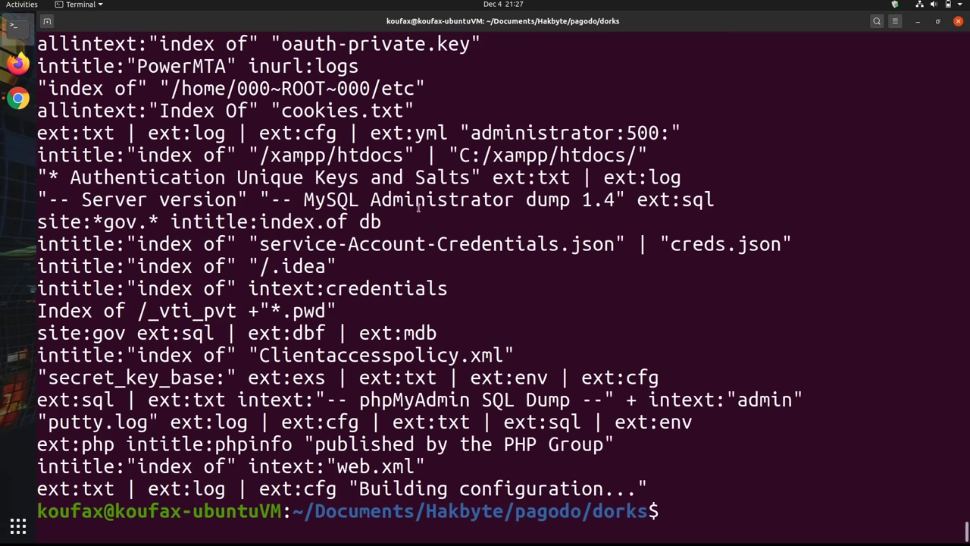
{"action": "scroll", "coordinate": [205, 176], "scroll_direction": "up", "scroll_amount": 4}
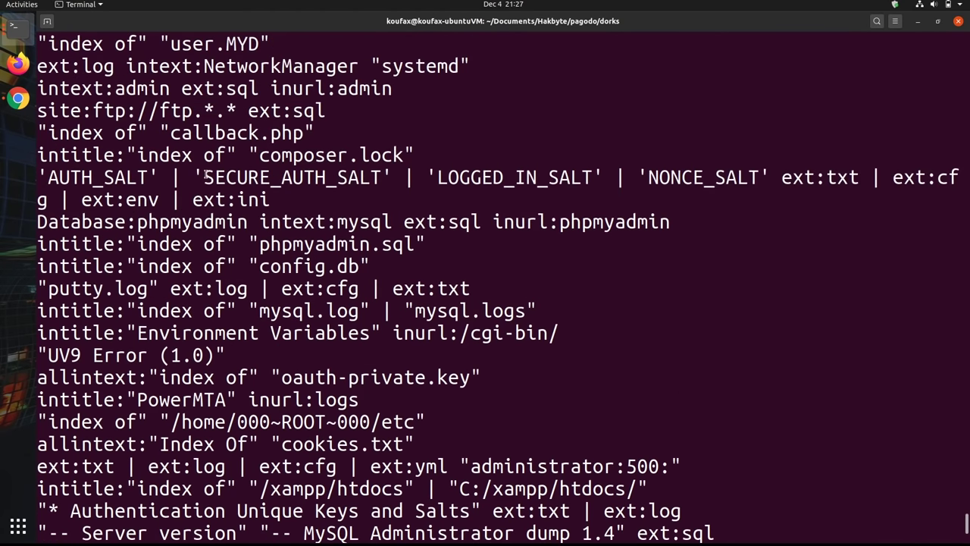
{"action": "key", "text": "ctrl+minus"}
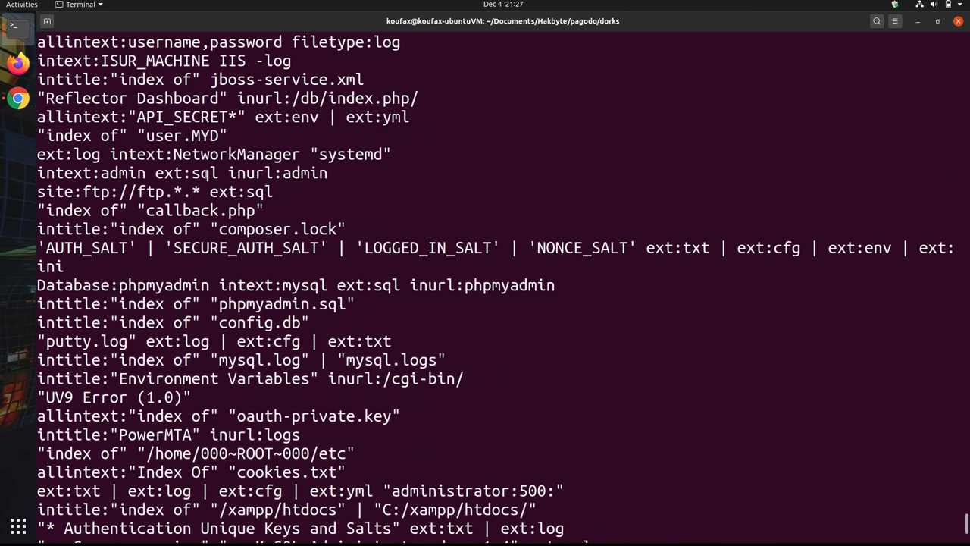
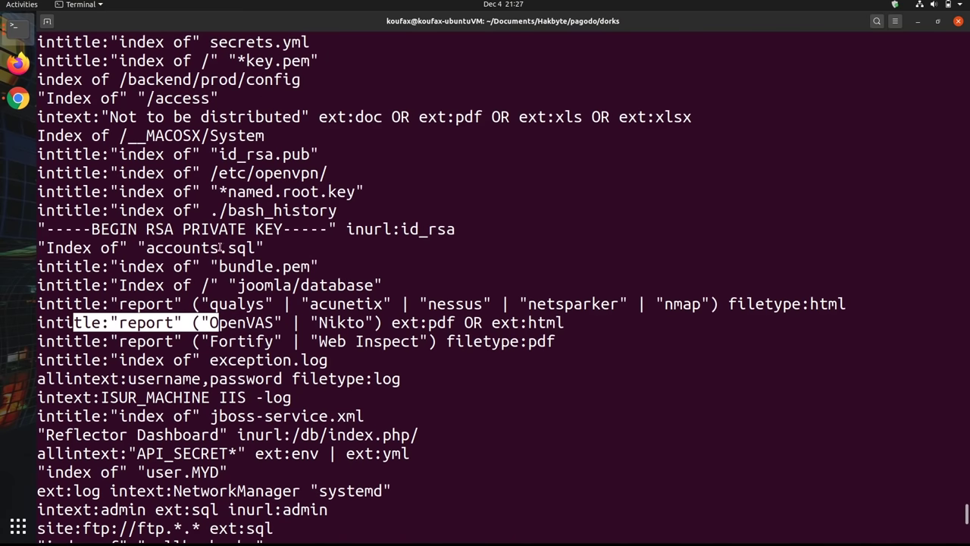
Select the BEGIN RSA PRIVATE KEY dork line and scroll up through the dork list.
{"action": "left_click_drag", "start_coordinate": [110, 227], "coordinate": [206, 226]}
{"action": "left_click_drag", "start_coordinate": [463, 225], "coordinate": [130, 225]}
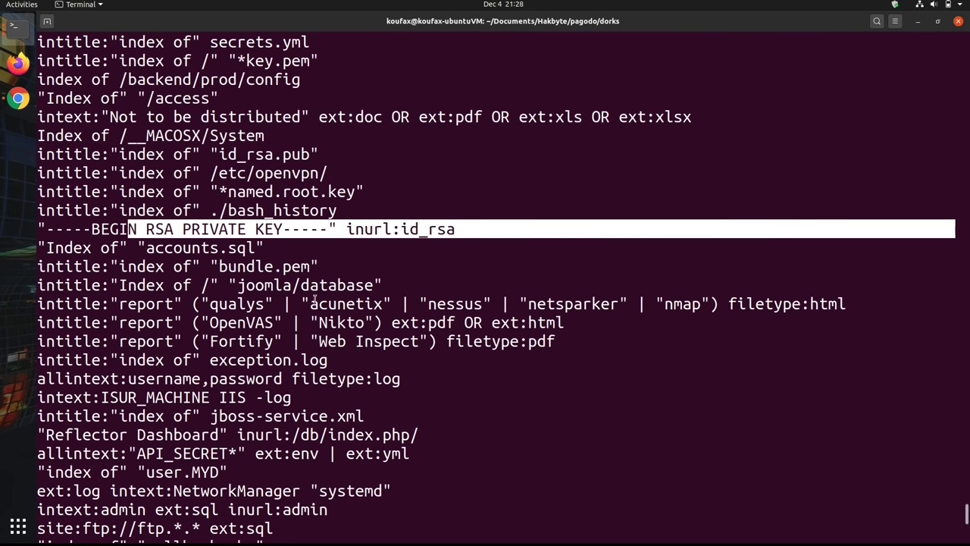
{"action": "scroll", "coordinate": [284, 254], "scroll_direction": "up", "scroll_amount": 15}
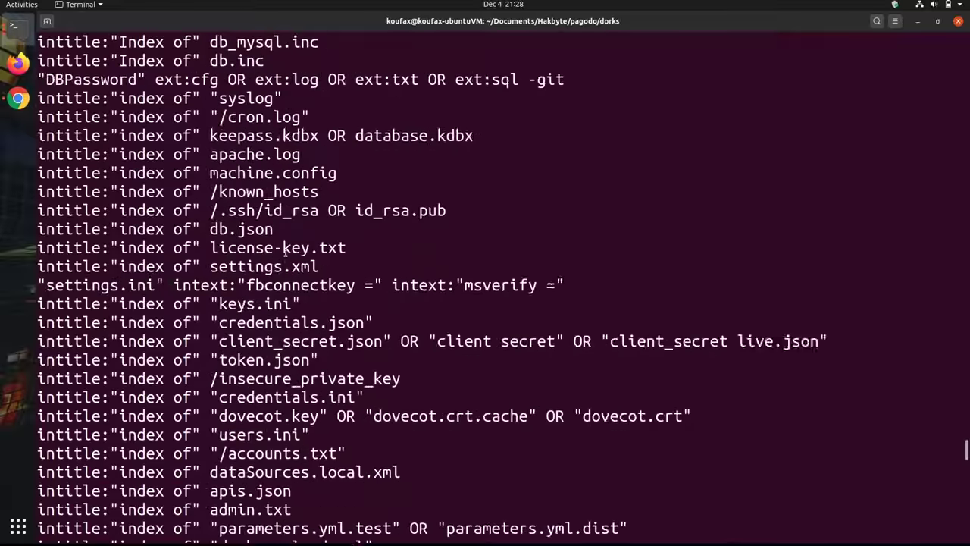
{"action": "scroll", "coordinate": [284, 253], "scroll_direction": "up", "scroll_amount": 20}
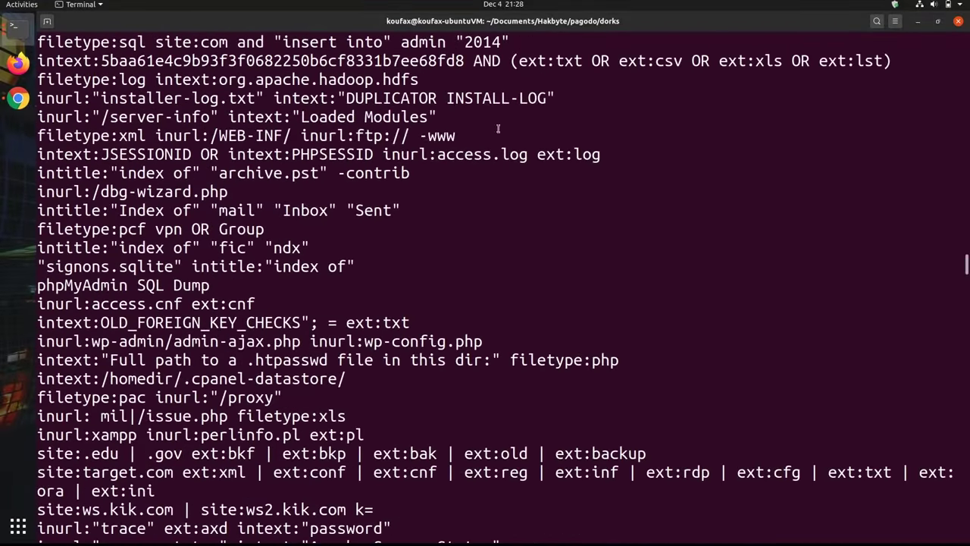
{"action": "scroll", "coordinate": [444, 226], "scroll_direction": "up", "scroll_amount": 20}
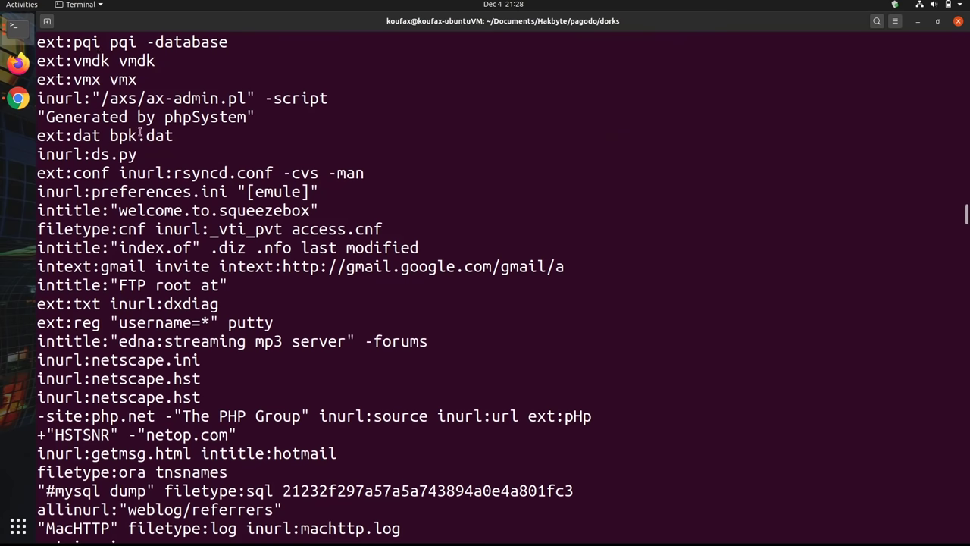
Scroll back down the dork list and show previews of the three terminal windows.
{"action": "scroll", "coordinate": [110, 349], "scroll_direction": "down", "scroll_amount": 2}
{"action": "scroll", "coordinate": [109, 348], "scroll_direction": "down", "scroll_amount": 2}
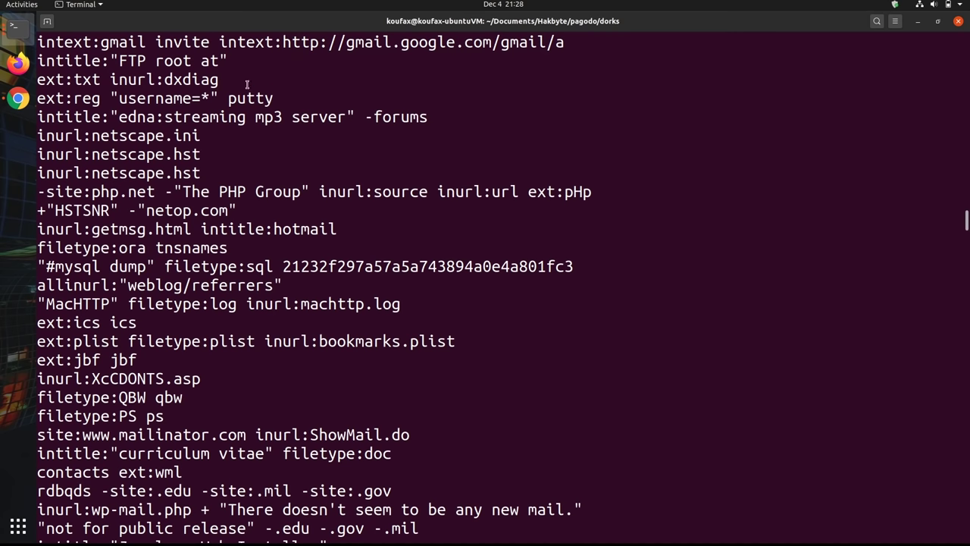
{"action": "left_click", "coordinate": [11, 25]}
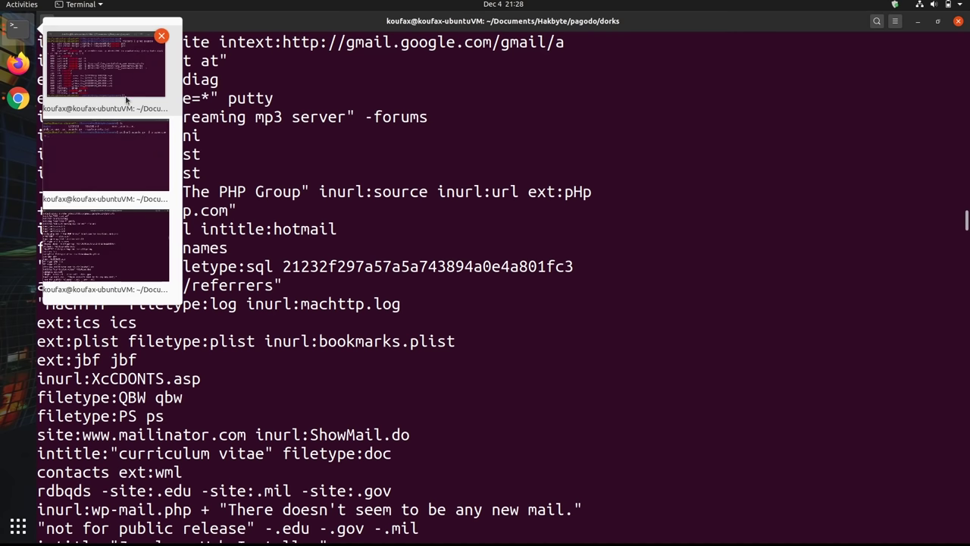
Check earlier pagodo commands in the Programs/pagodo terminal, then type dorks/files_ after -g in the amazon.com command.
{"action": "left_click", "coordinate": [79, 239]}
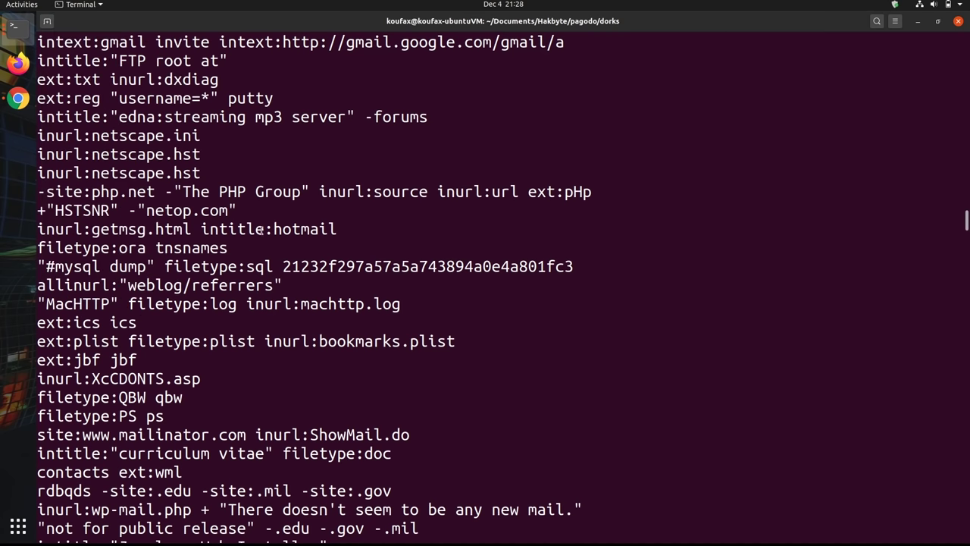
{"action": "left_click", "coordinate": [13, 25]}
{"action": "left_click", "coordinate": [125, 64]}
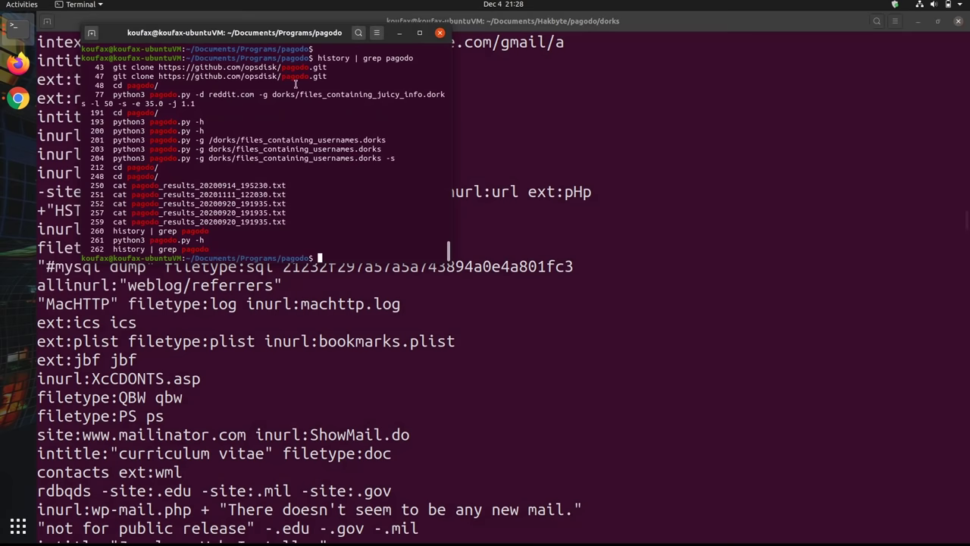
{"action": "key", "text": "super+h"}
{"action": "key", "text": "super+h"}
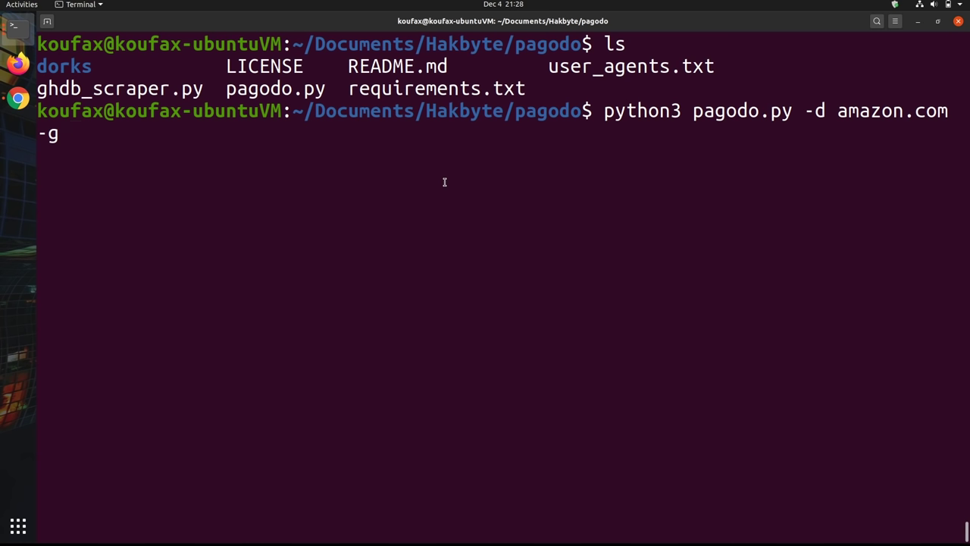
{"action": "type", "text": "dorks/files_"}
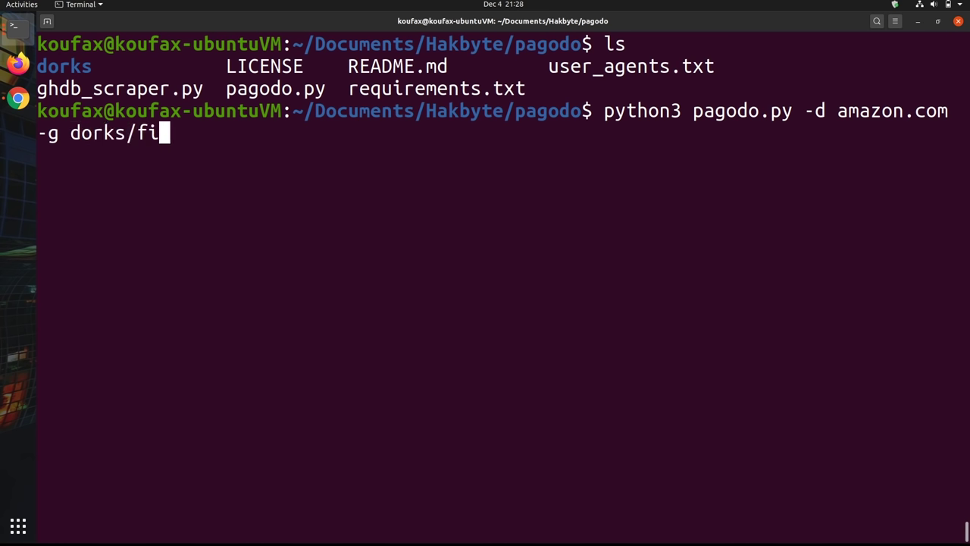
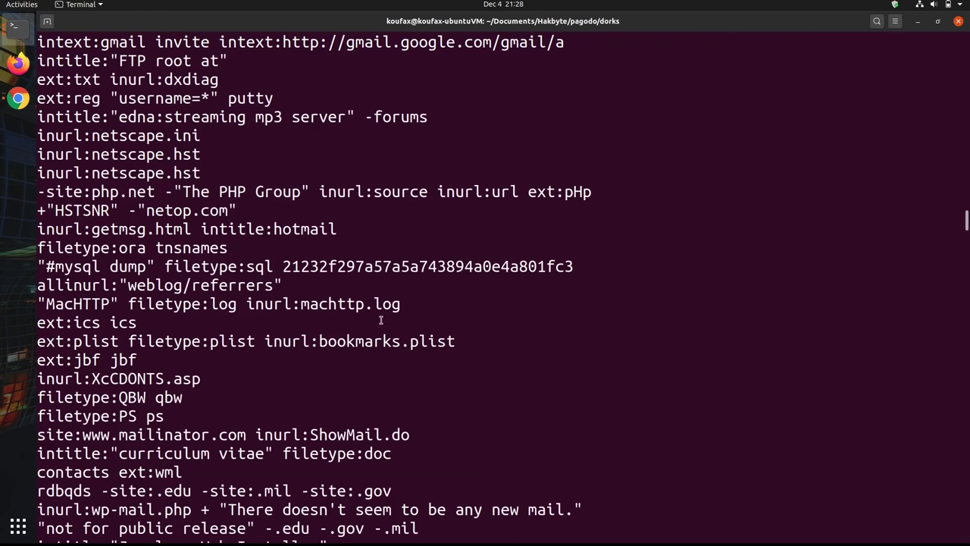
Run ls in the dorks directory to list category files like files_containing_juicy_info.dorks and files_containing_passwords.dorks.
{"action": "scroll", "coordinate": [133, 245], "scroll_direction": "down", "scroll_amount": 10}
{"action": "type", "text": "ls"}
{"action": "key", "text": "Return"}
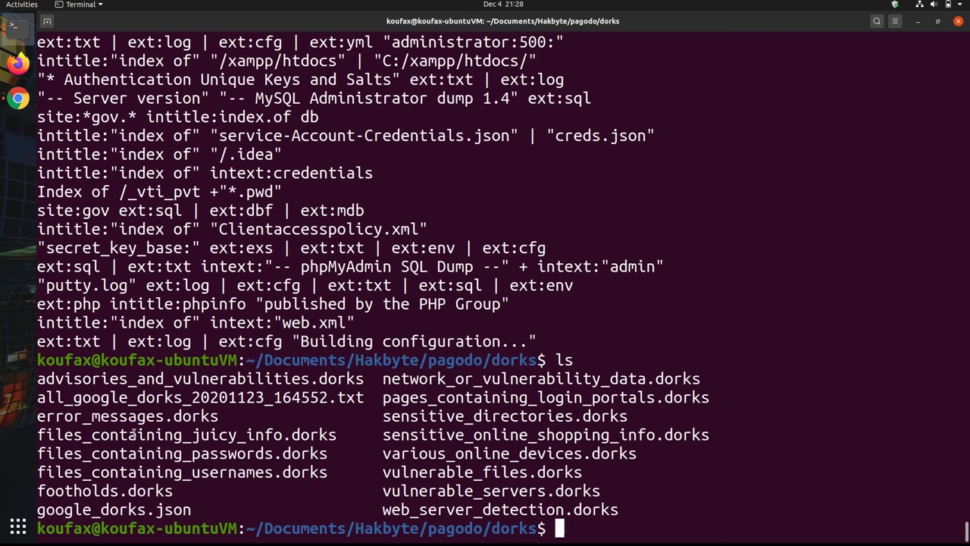
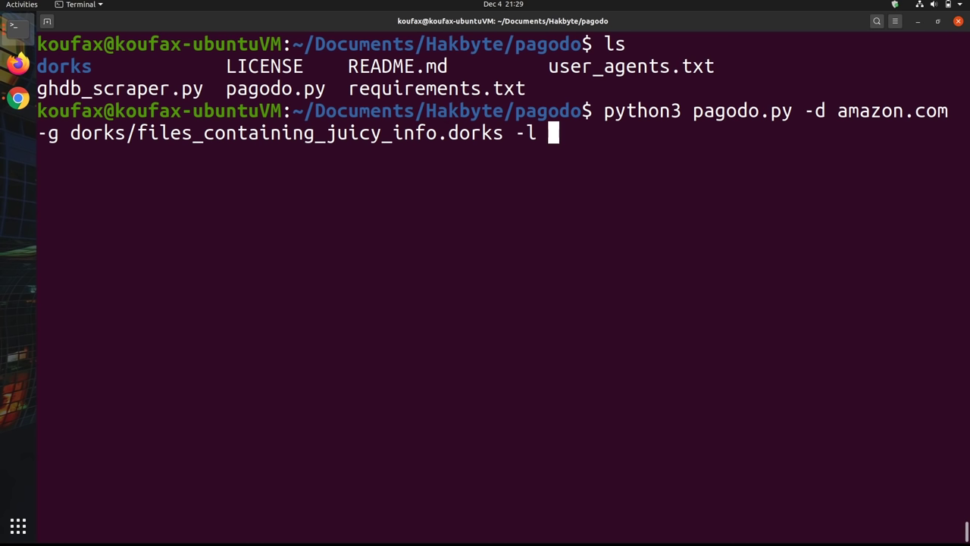
Enter 50 as the -l result limit, completing the pagodo.py command for amazon.com.
{"action": "type", "text": "50"}
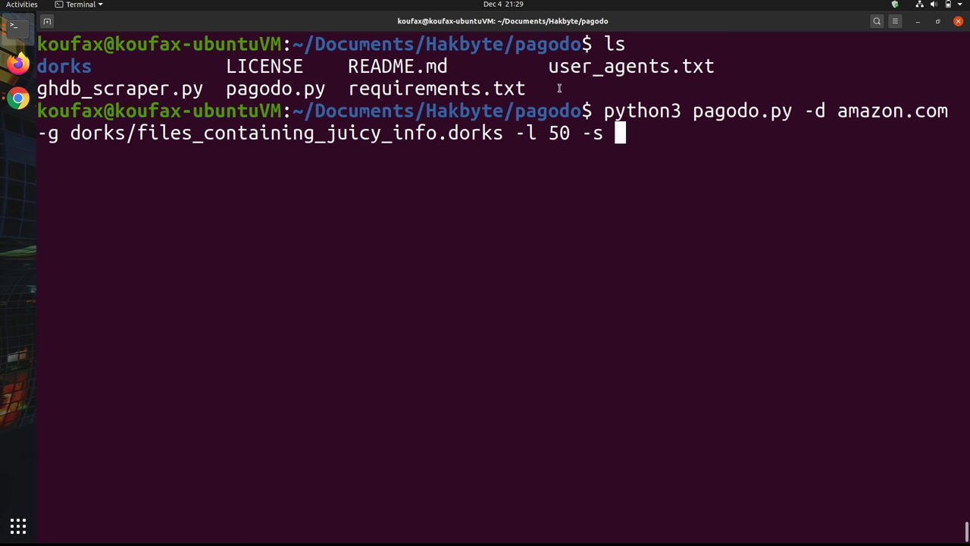
Append '-e 20' after '-s' to set a 20-second delay on the pagodo.py command.
{"action": "type", "text": "-"}
{"action": "type", "text": "e 20"}
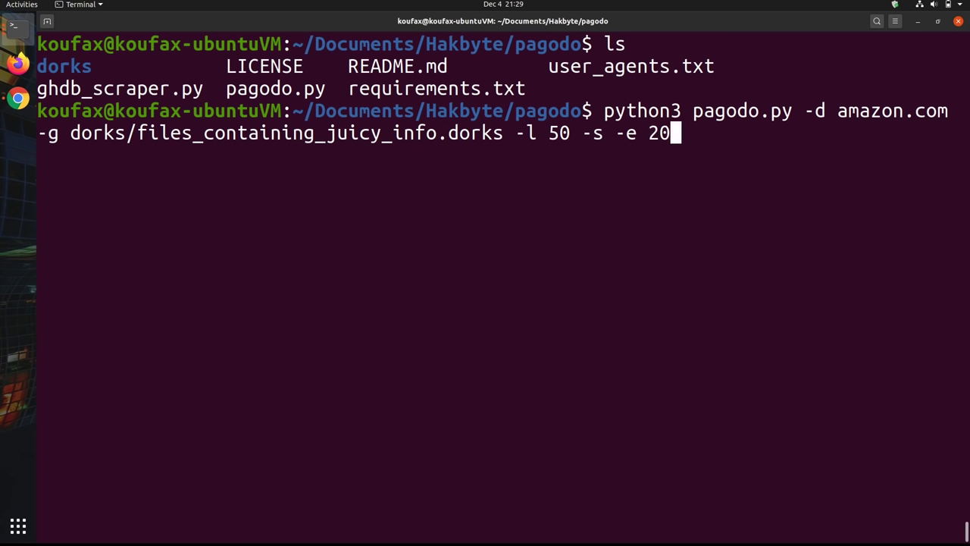
Replace the -e delay of 20 with 10, then erase it so -e has no value.
{"action": "key", "text": "BackSpace"}
{"action": "key", "text": "BackSpace"}
{"action": "type", "text": "10 1"}
{"action": "key", "text": "BackSpace"}
{"action": "key", "text": "BackSpace"}
{"action": "key", "text": "BackSpace"}
{"action": "key", "text": "BackSpace"}
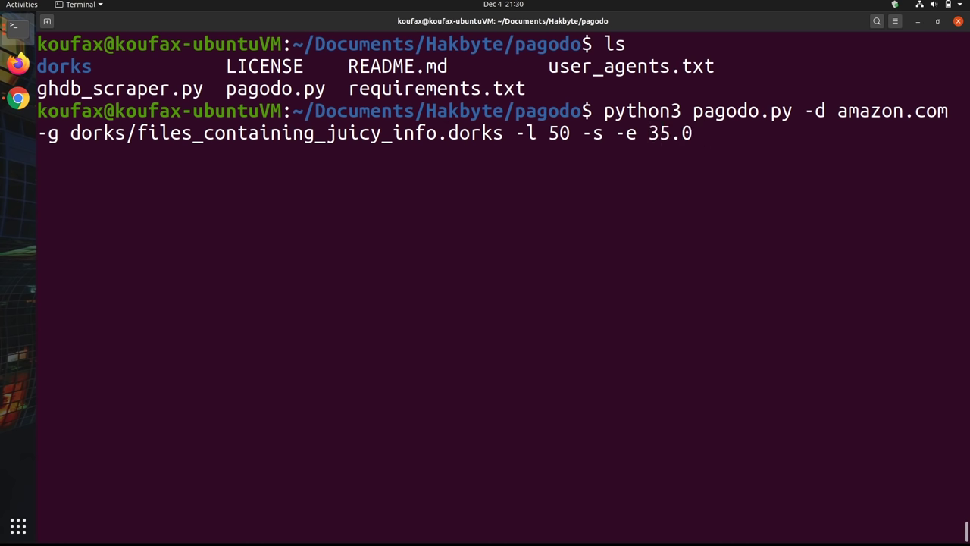
Append the -j jitter flag after -e 35.0 on the amazon.com pagodo.py command.
{"action": "type", "text": "-j"}
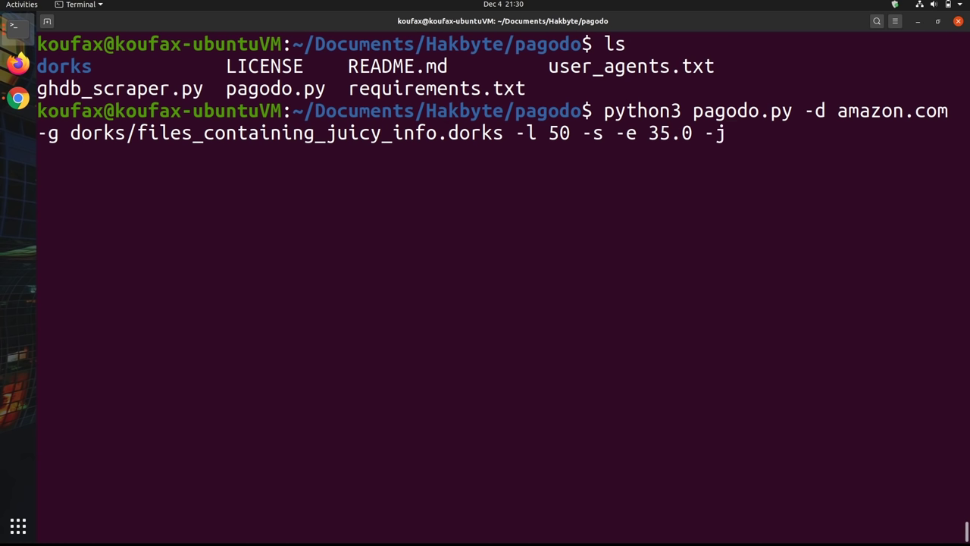
Enter 1.1 as the -j jitter value in the pagodo.py command, correcting a typo.
{"action": "type", "text": "1.1"}
{"action": "key", "text": "BackSpace"}
{"action": "key", "text": "BackSpace"}
{"action": "key", "text": "BackSpace"}
{"action": "type", "text": "1.1"}
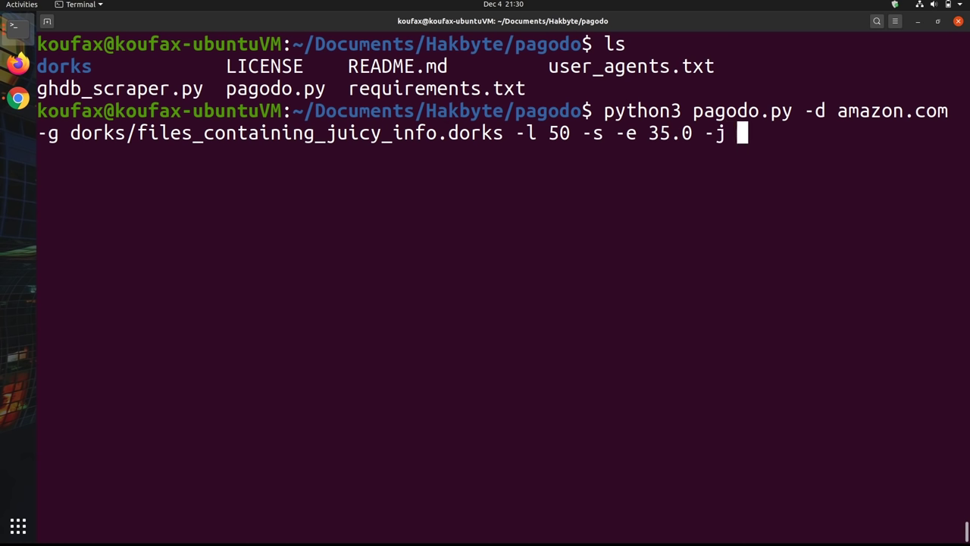
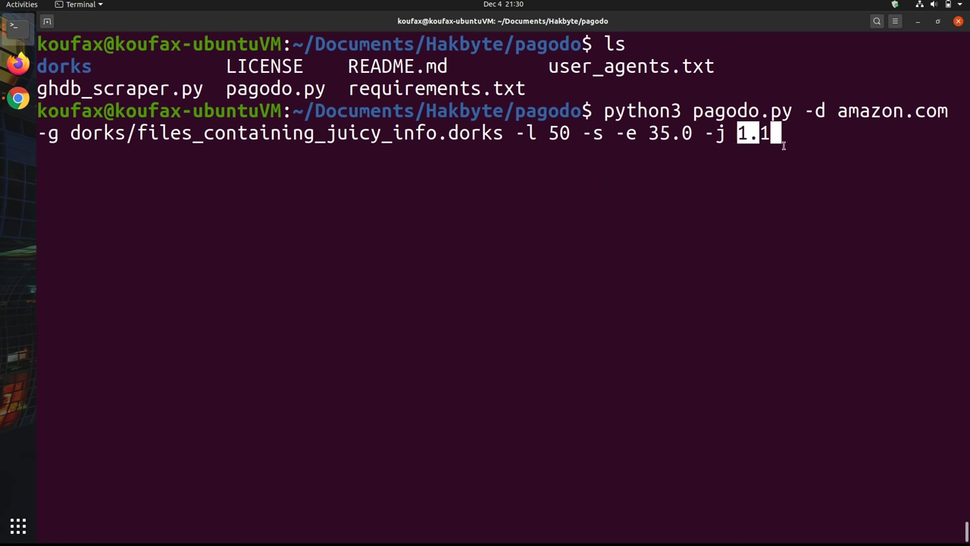
{"action": "left_click", "coordinate": [824, 135]}
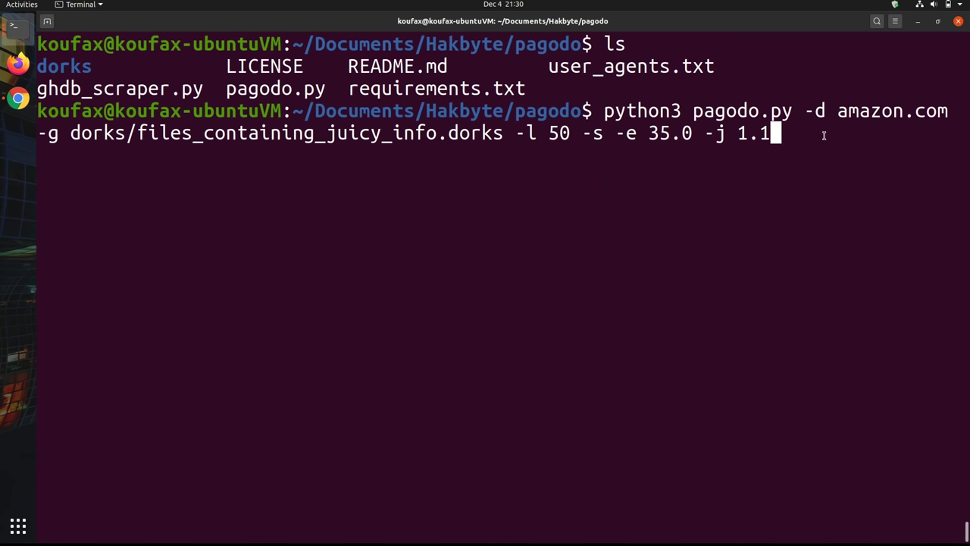
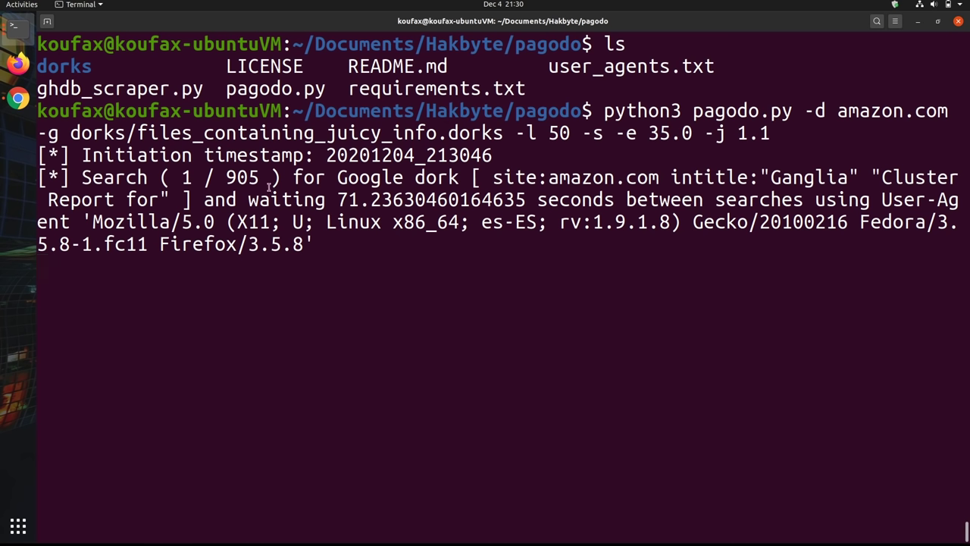
Highlight the pagodo search progress count in the terminal, then clear the highlight.
{"action": "left_click_drag", "start_coordinate": [183, 179], "coordinate": [251, 186]}
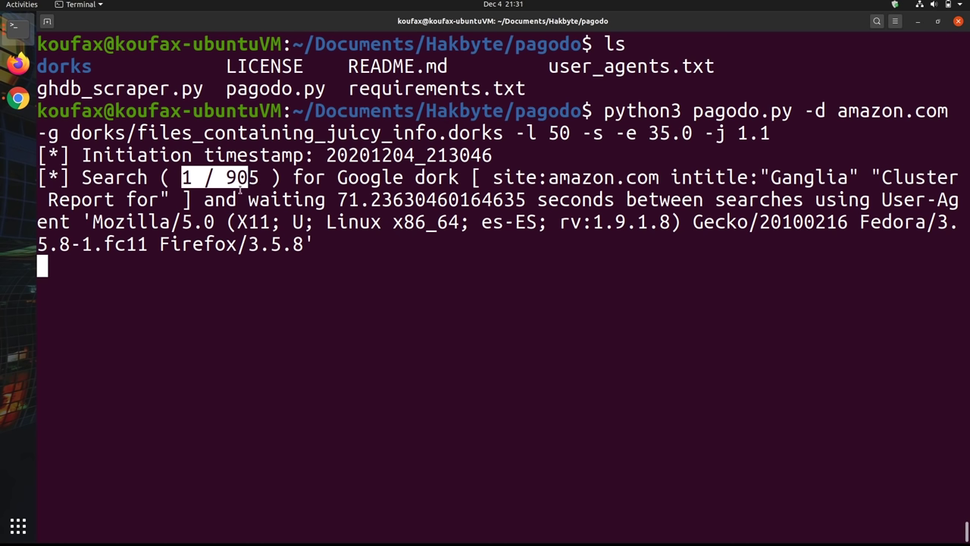
{"action": "left_click", "coordinate": [561, 134]}
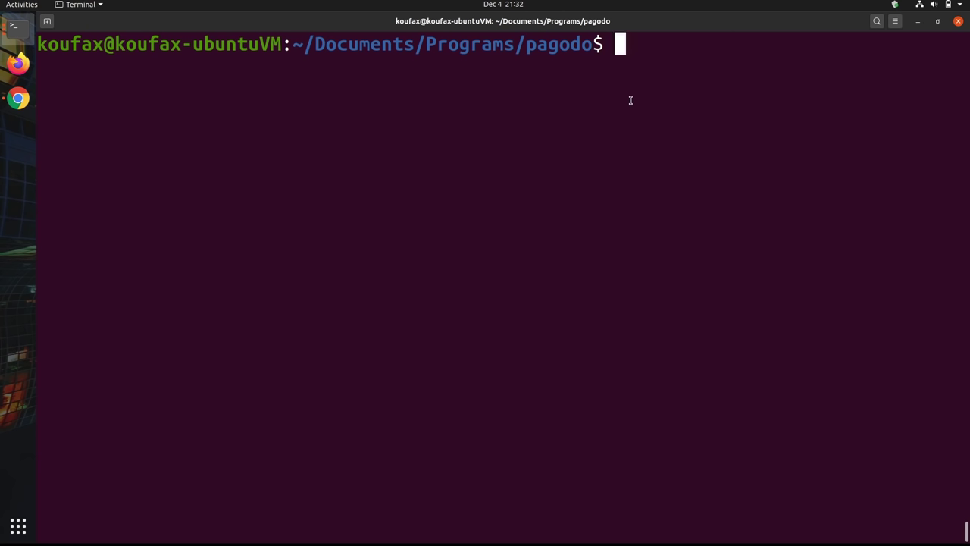
List the pagodo folder with ls and highlight the pagodo_results file names.
{"action": "type", "text": "ls"}
{"action": "key", "text": "Return"}
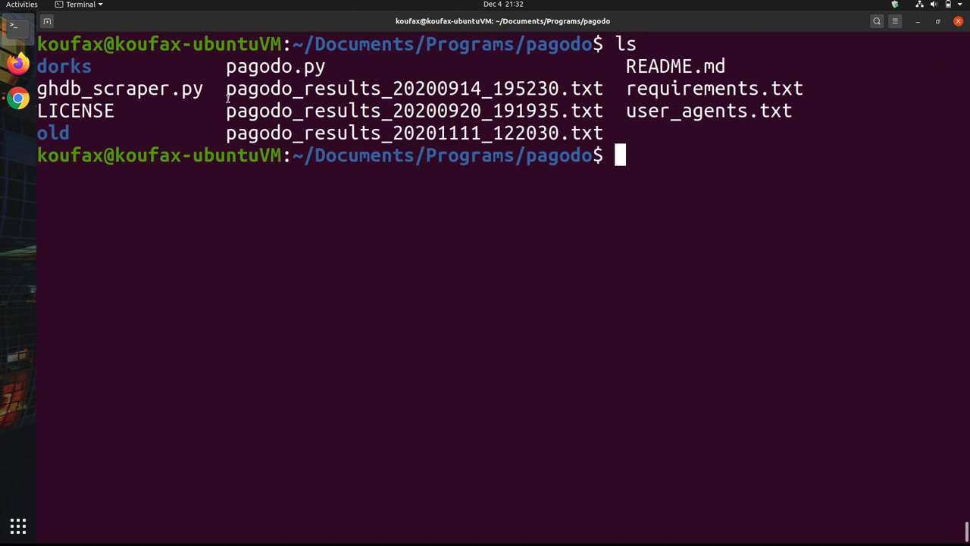
{"action": "left_click_drag", "start_coordinate": [226, 92], "coordinate": [414, 134]}
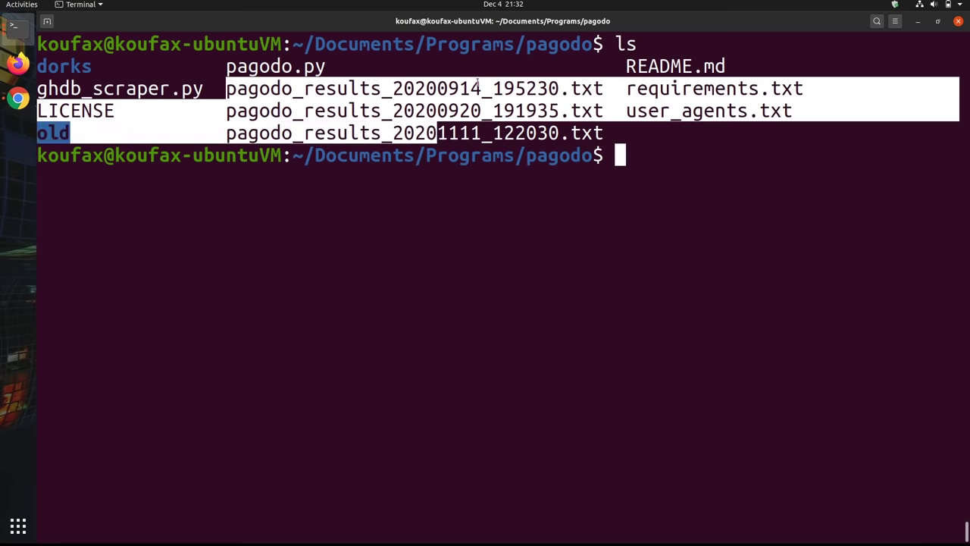
{"action": "left_click", "coordinate": [750, 209]}
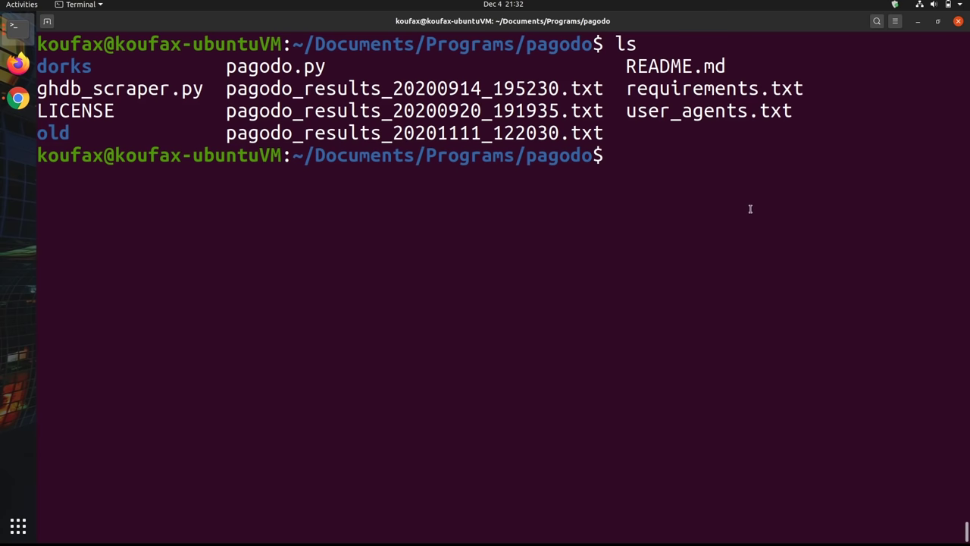
Open the current folder in Files with nautilus . and widen the file browser window.
{"action": "type", "text": "ma"}
{"action": "key", "text": "BackSpace"}
{"action": "key", "text": "BackSpace"}
{"action": "type", "text": "naut"}
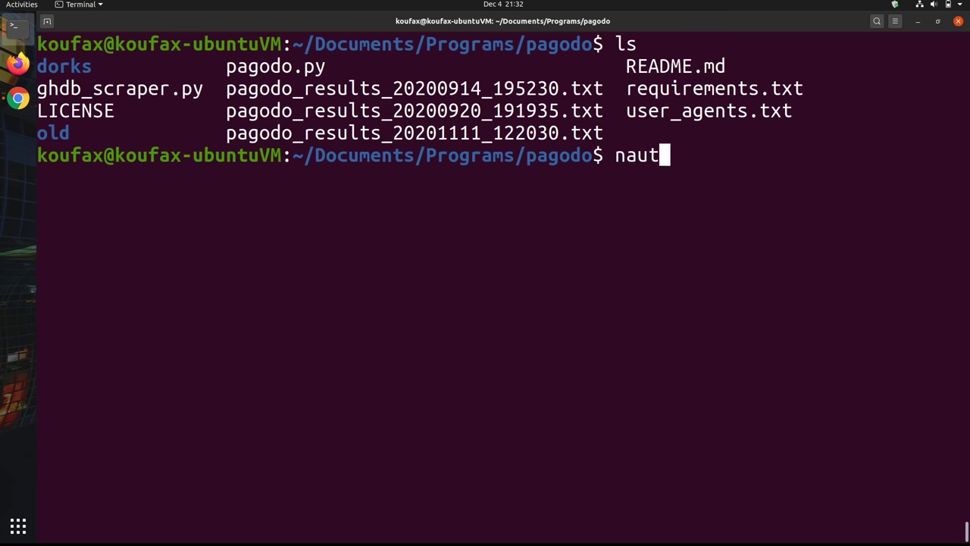
{"action": "type", "text": "ilus ."}
{"action": "key", "text": "Return"}
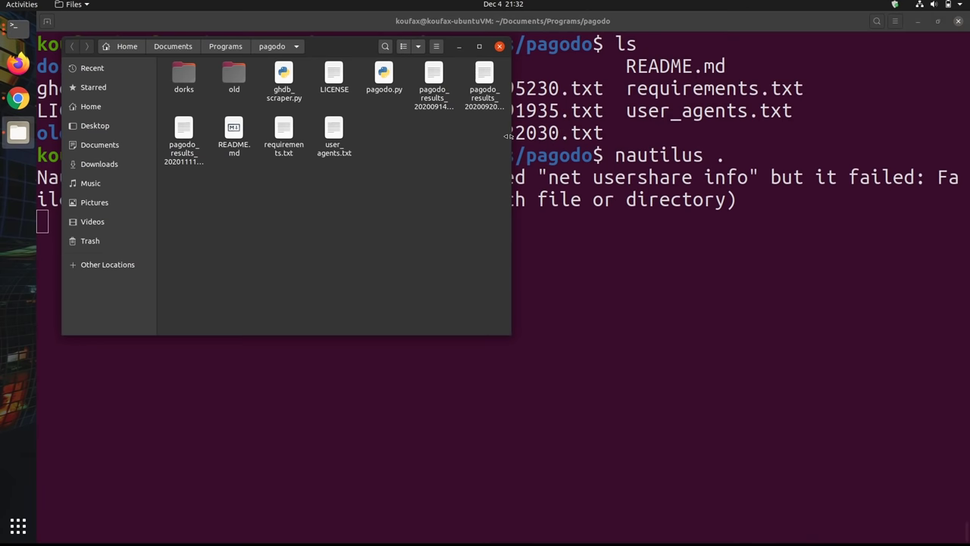
{"action": "left_click_drag", "start_coordinate": [507, 136], "coordinate": [782, 136]}
Open pagodo_results_20200920_191935.txt in Text Editor full-screen and scroll through its URLs.
{"action": "double_click", "coordinate": [478, 83]}
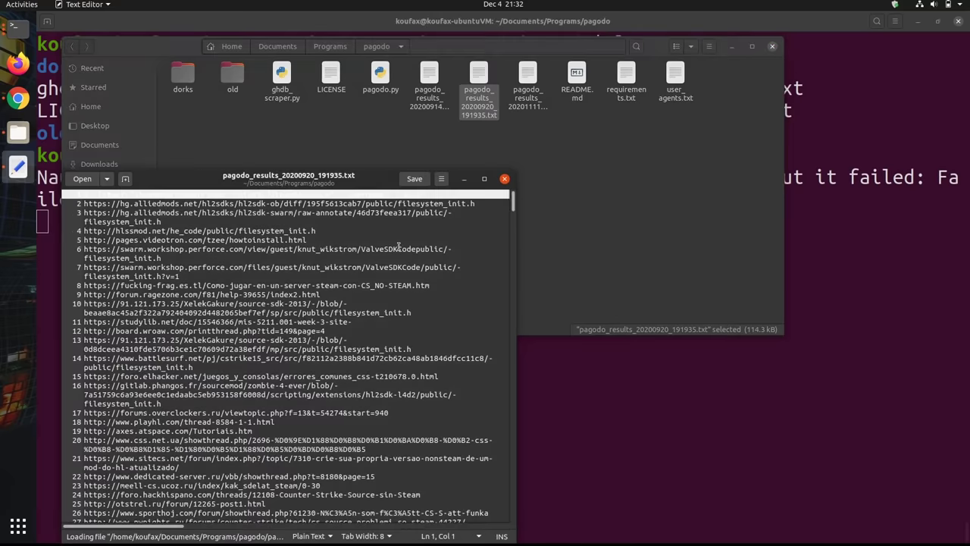
{"action": "left_click", "coordinate": [484, 178]}
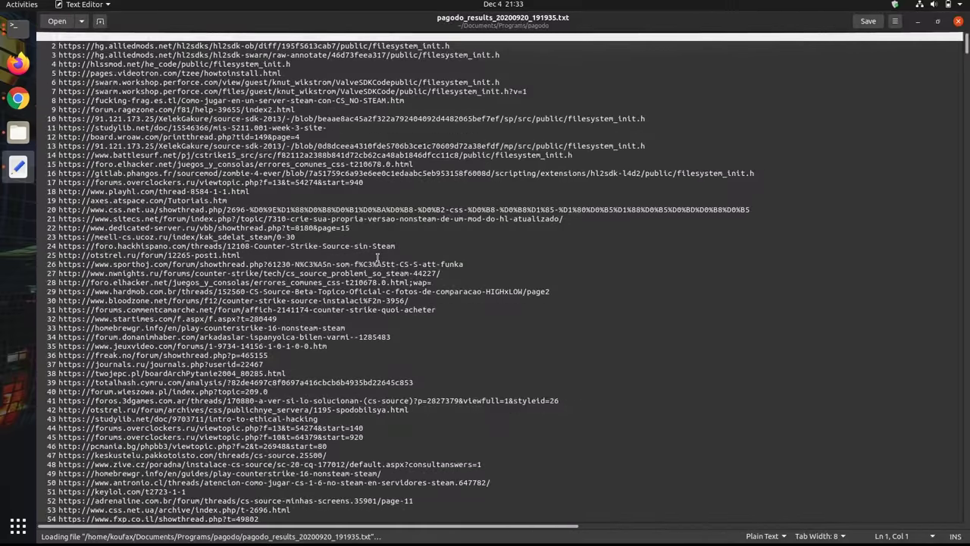
{"action": "scroll", "coordinate": [377, 258], "scroll_direction": "down", "scroll_amount": 20}
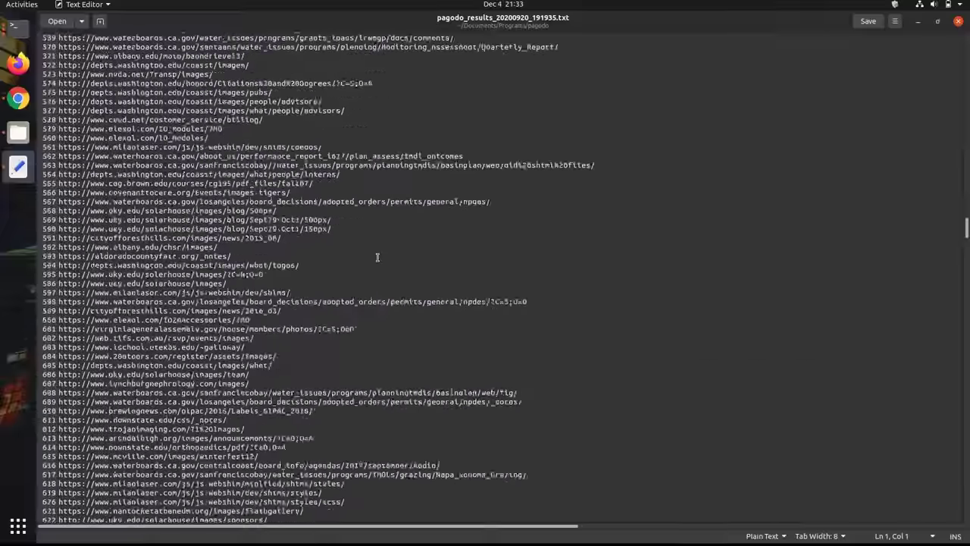
{"action": "scroll", "coordinate": [377, 258], "scroll_direction": "down", "scroll_amount": 20}
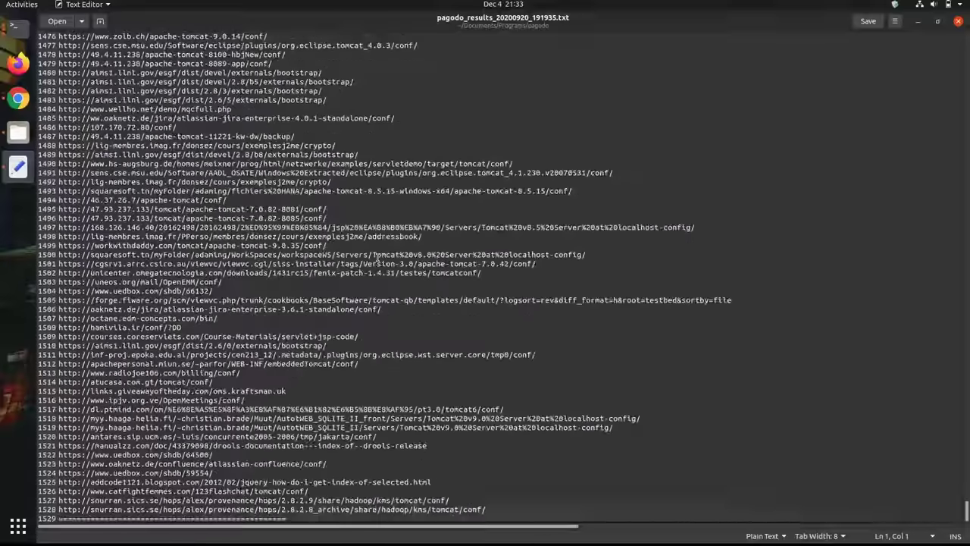
{"action": "scroll", "coordinate": [376, 259], "scroll_direction": "up", "scroll_amount": 20}
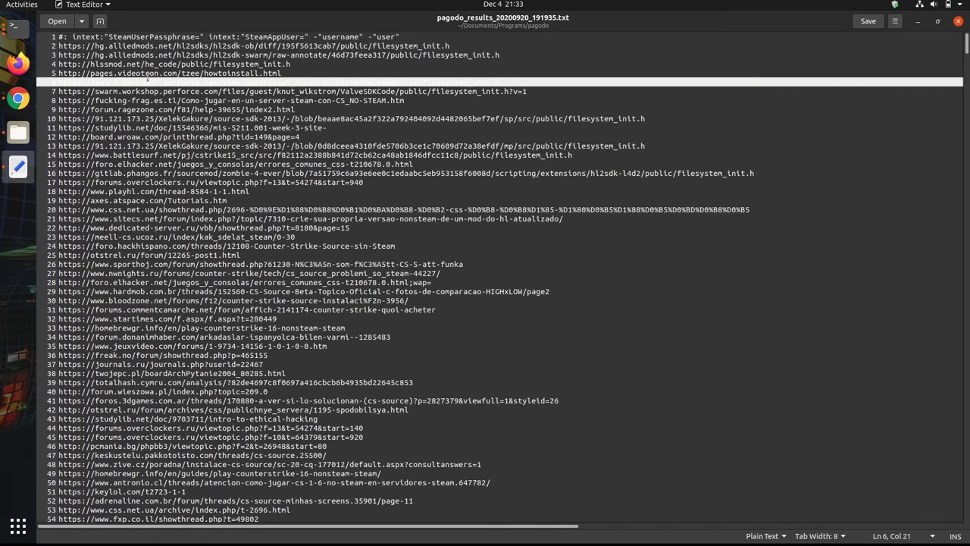
Select a word on line 6, put the caret on line 29, and scroll the results.
{"action": "double_click", "coordinate": [140, 82]}
{"action": "left_click", "coordinate": [439, 291]}
{"action": "scroll", "coordinate": [518, 420], "scroll_direction": "down", "scroll_amount": 4}
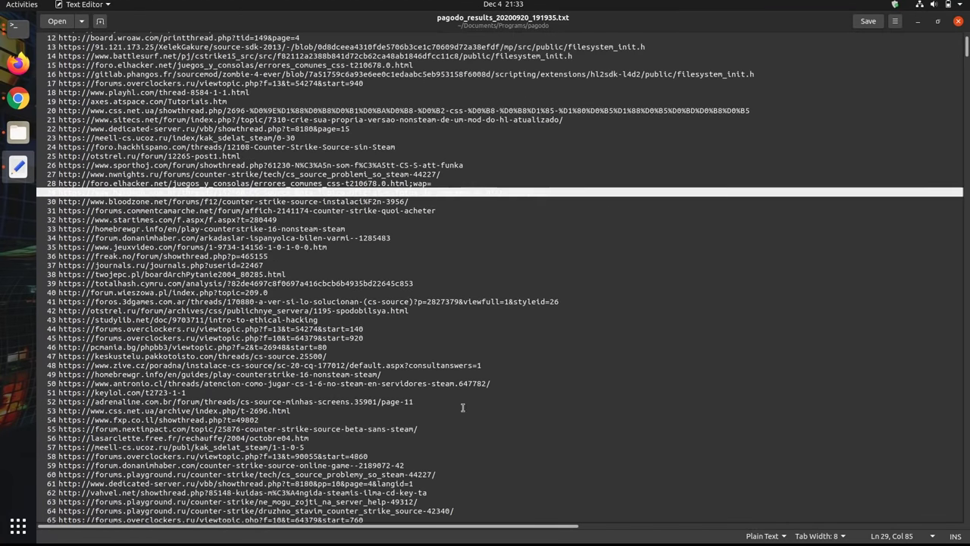
{"action": "scroll", "coordinate": [237, 407], "scroll_direction": "down", "scroll_amount": 12}
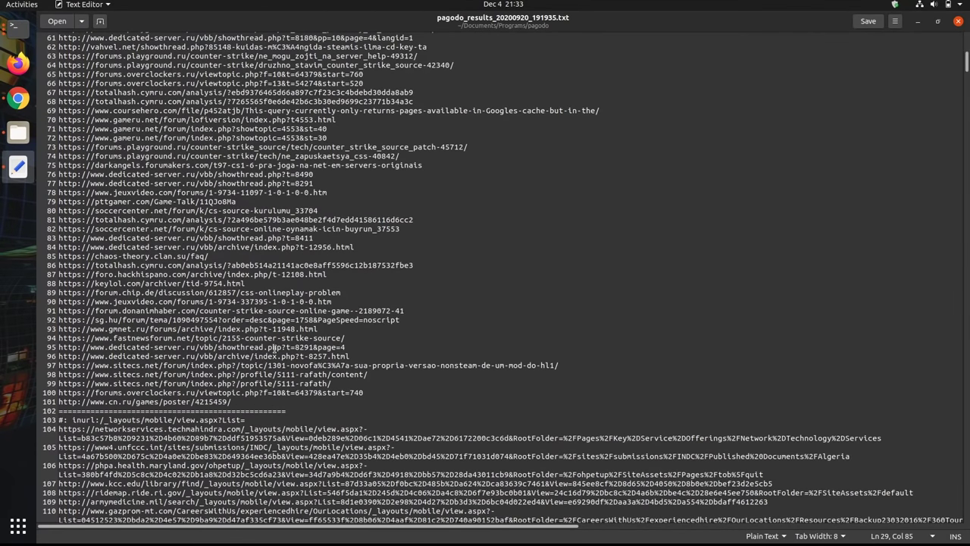
{"action": "scroll", "coordinate": [275, 348], "scroll_direction": "up", "scroll_amount": 15}
Step through the first URL lines, then select the URL on line 24.
{"action": "key", "text": "Up"}
{"action": "key", "text": "Up"}
{"action": "key", "text": "Up"}
{"action": "key", "text": "Up"}
{"action": "key", "text": "Up"}
{"action": "key", "text": "Up"}
{"action": "key", "text": "Up"}
{"action": "key", "text": "Up"}
{"action": "key", "text": "Up"}
{"action": "key", "text": "Up"}
{"action": "key", "text": "Up"}
{"action": "key", "text": "Up"}
{"action": "key", "text": "Up"}
{"action": "key", "text": "Up"}
{"action": "key", "text": "Up"}
{"action": "key", "text": "Up"}
{"action": "key", "text": "Up"}
{"action": "key", "text": "Up"}
{"action": "key", "text": "Up"}
{"action": "key", "text": "Up"}
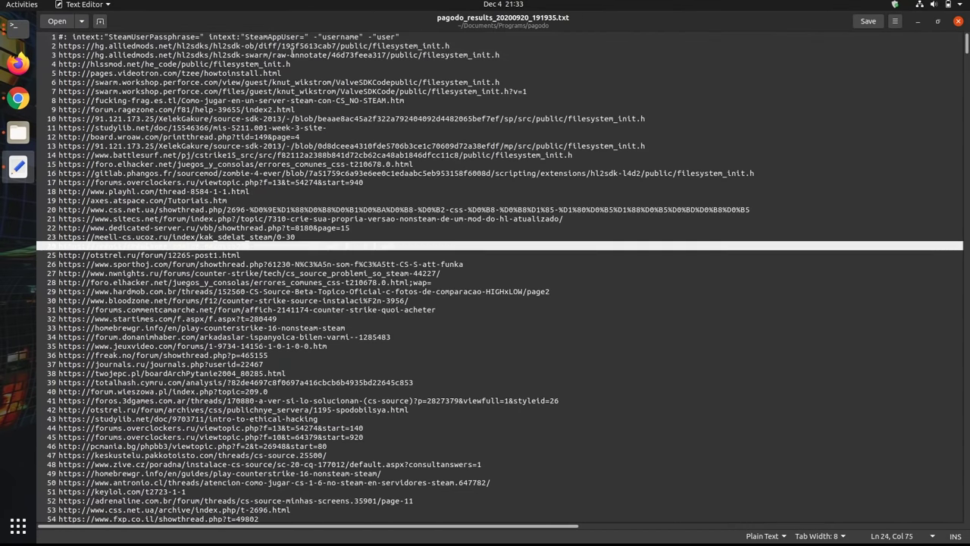
{"action": "key", "text": "Up"}
{"action": "key", "text": "Up"}
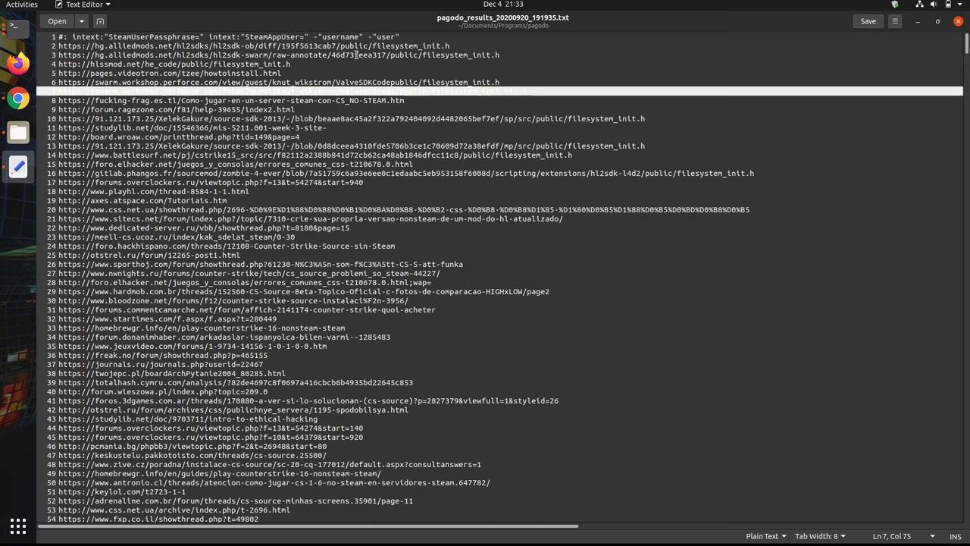
{"action": "key", "text": "Up"}
{"action": "key", "text": "Up"}
{"action": "key", "text": "Up"}
{"action": "key", "text": "Up"}
{"action": "key", "text": "Up"}
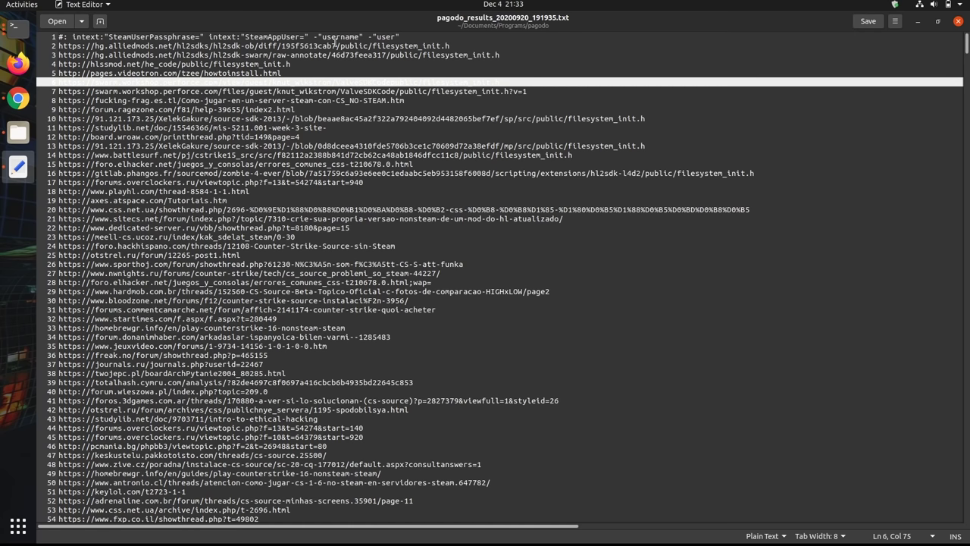
{"action": "key", "text": "Down"}
{"action": "key", "text": "Down"}
{"action": "key", "text": "Down"}
{"action": "key", "text": "Down"}
{"action": "key", "text": "Down"}
{"action": "key", "text": "Down"}
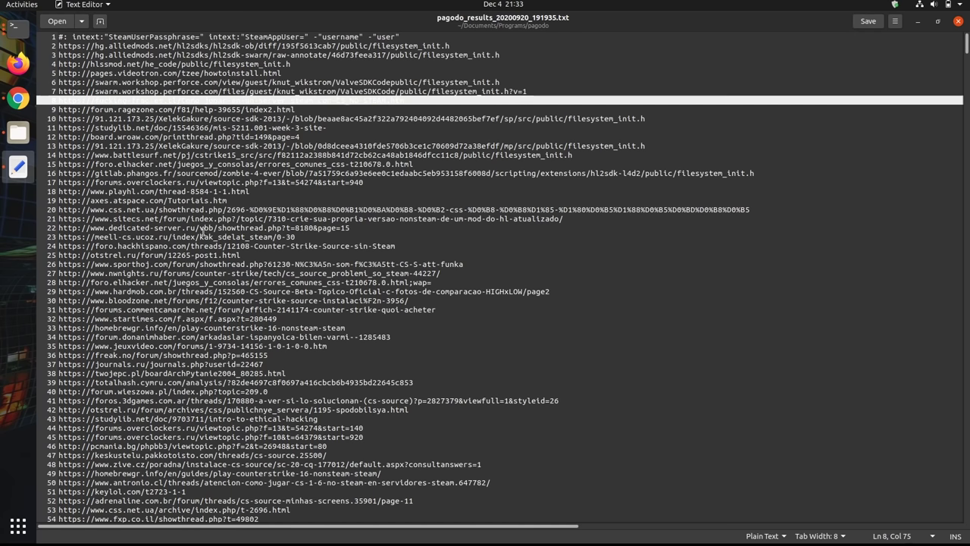
{"action": "left_click", "coordinate": [194, 236]}
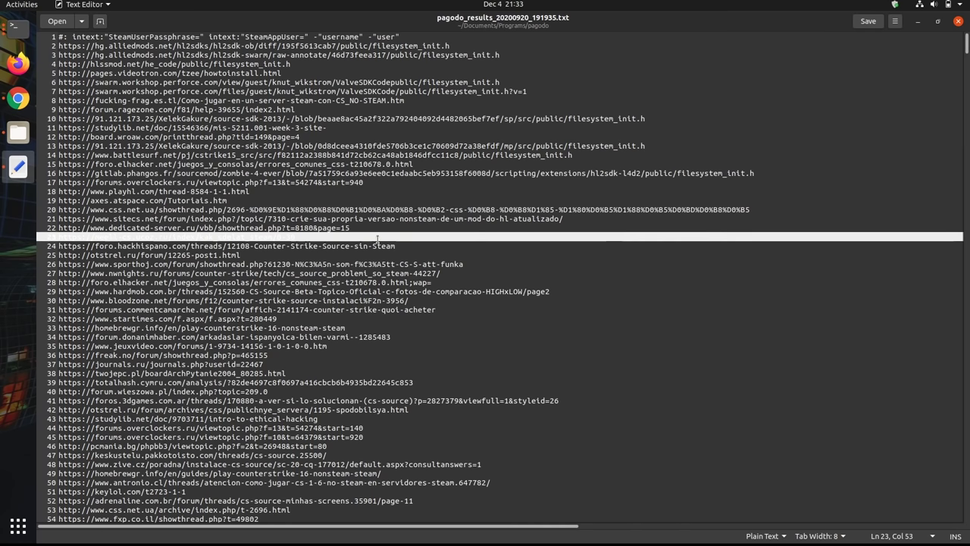
{"action": "left_click_drag", "start_coordinate": [395, 245], "coordinate": [47, 244]}
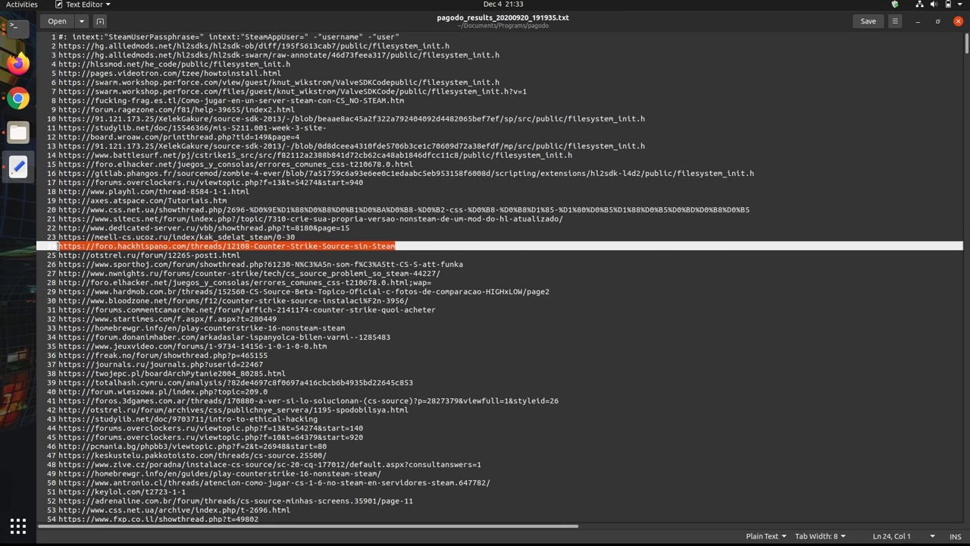
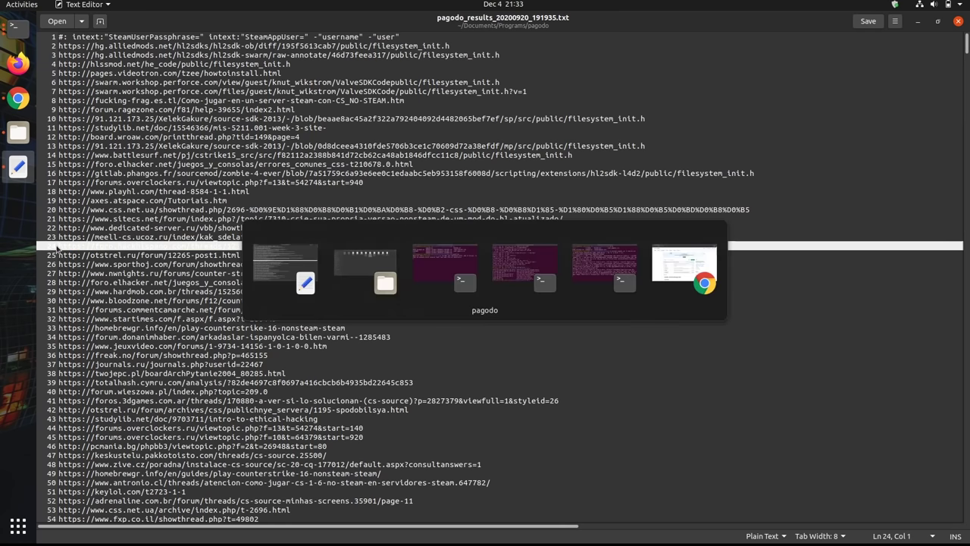
Load the pagodo GitHub repository page in a new Chrome tab.
{"action": "key", "text": "alt+Tab"}
{"action": "key", "text": "alt+Tab"}
{"action": "key", "text": "alt+Tab"}
{"action": "key", "text": "alt+Tab"}
{"action": "key", "text": "ctrl+t"}
{"action": "type", "text": "https://github.com/opsdisk/pagodo.git"}
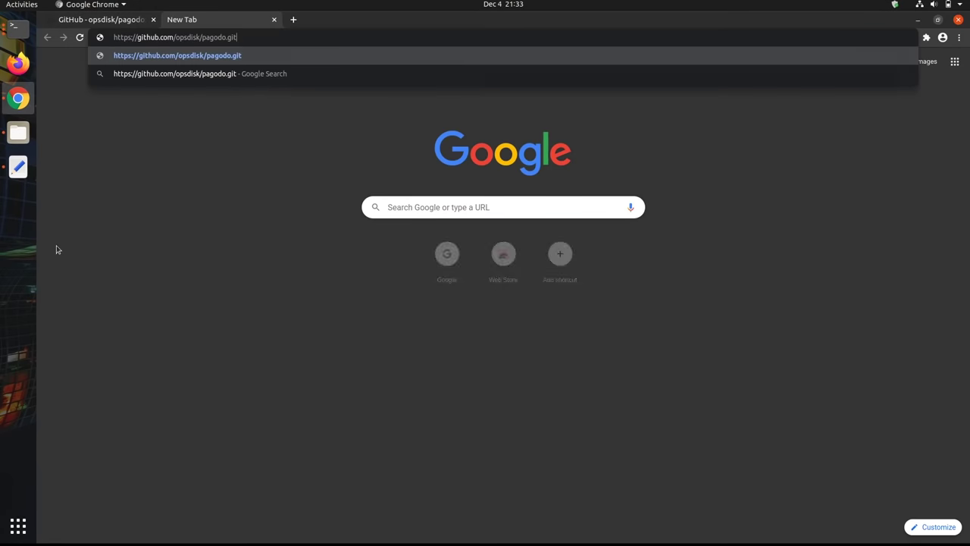
{"action": "key", "text": "Return"}
Select the foro.hackhispano.com thread URL on line 24 of the results file, then return to the browser.
{"action": "key", "text": "alt+Tab"}
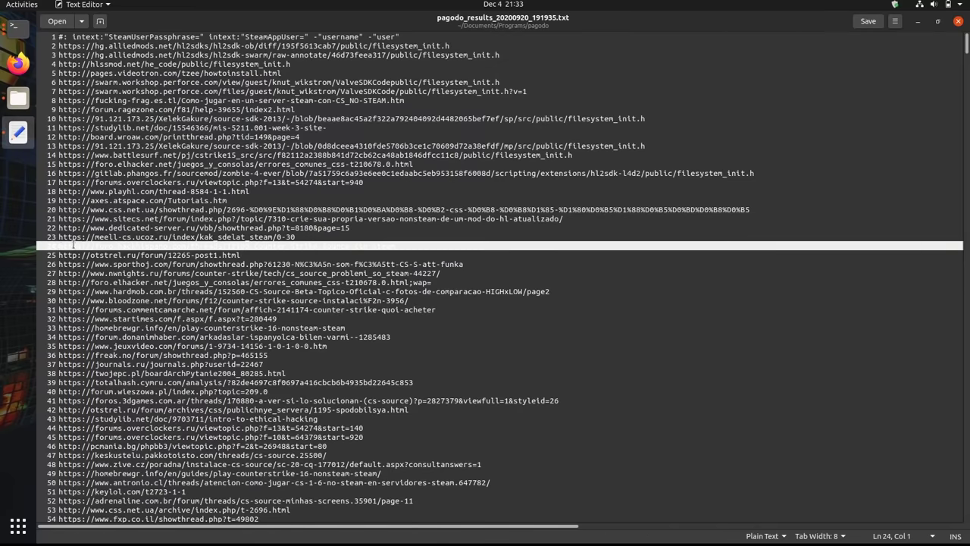
{"action": "left_click", "coordinate": [68, 246]}
{"action": "left_click_drag", "start_coordinate": [67, 246], "coordinate": [401, 248]}
{"action": "key", "text": "super"}
{"action": "type", "text": "d"}
{"action": "key", "text": "Return"}
Load the hackhispano Counter-Strike-Source-sin-Steam thread URL in Chrome.
{"action": "type", "text": "foro.hackhispano.com/threads/12108-Counter-Strike-Source-sin-Steam"}
{"action": "key", "text": "Return"}
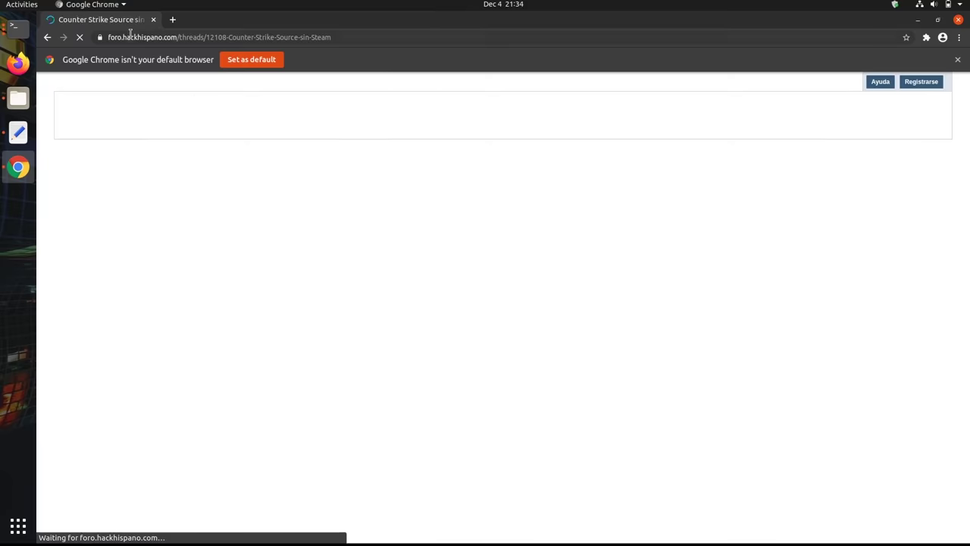
{"action": "left_click_drag", "start_coordinate": [130, 37], "coordinate": [240, 37]}
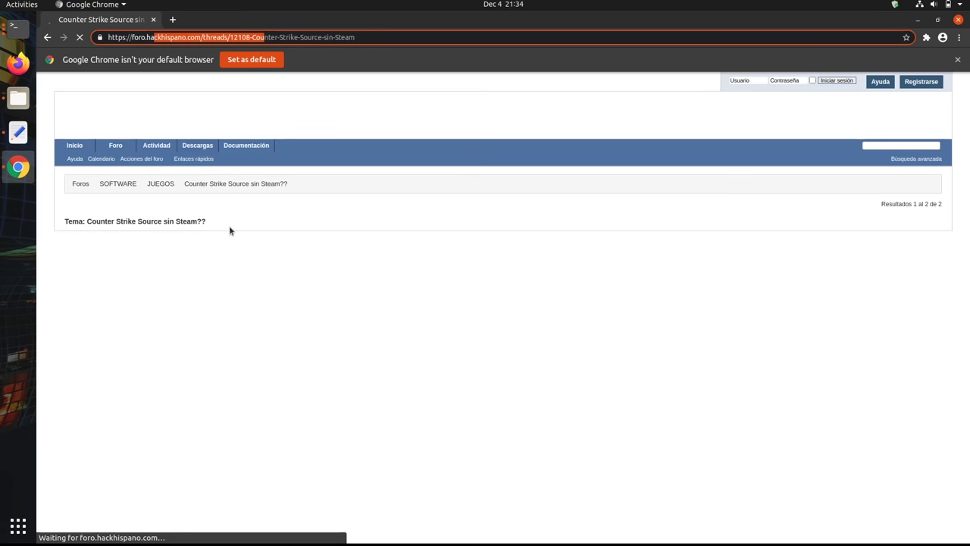
Search the page for 'passwo' and select the SteamAppUser and SteamUserPassphrase lines.
{"action": "key", "text": "ctrl+f"}
{"action": "type", "text": "p"}
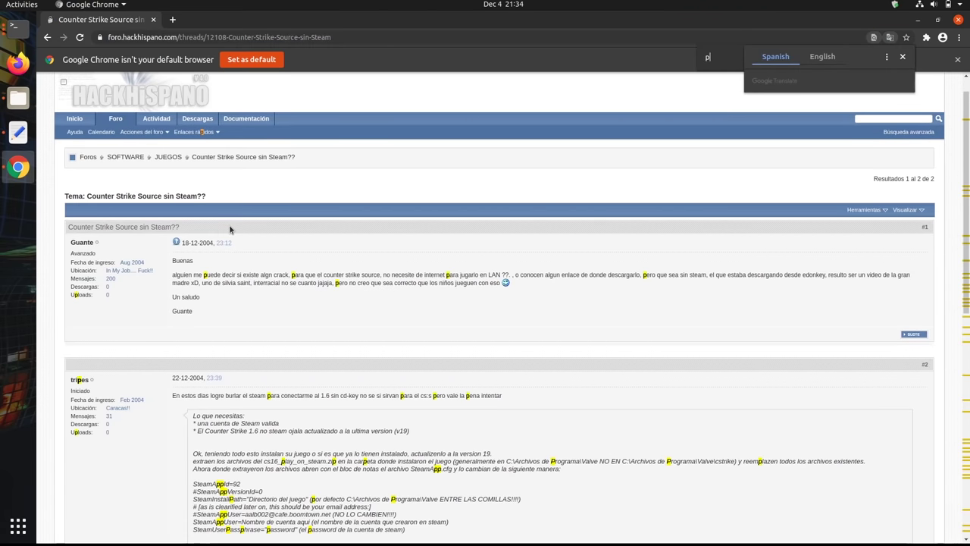
{"action": "type", "text": "asswo"}
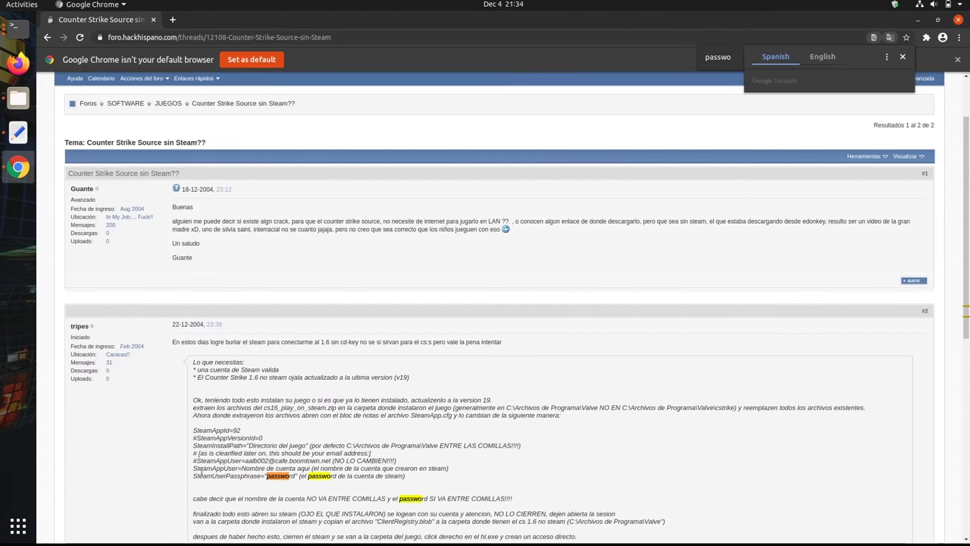
{"action": "left_click_drag", "start_coordinate": [288, 476], "coordinate": [213, 468]}
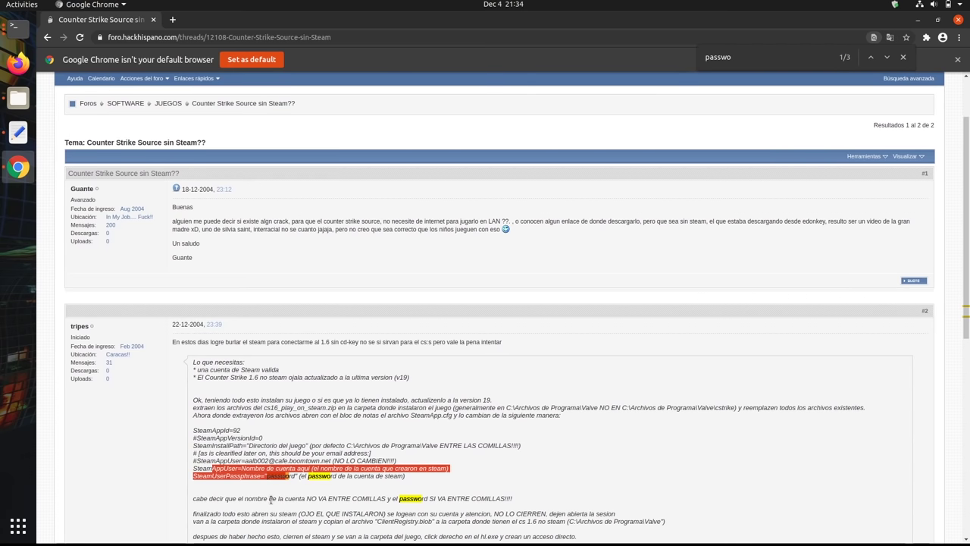
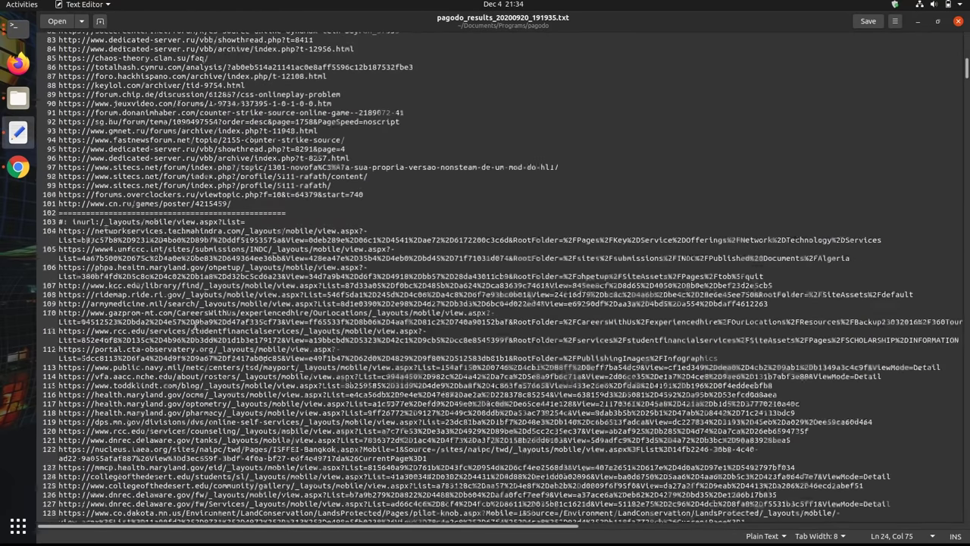
Scroll through the pagodo results file, then minimize Text Editor and Chrome to return to the terminal.
{"action": "scroll", "coordinate": [196, 325], "scroll_direction": "up", "scroll_amount": 15}
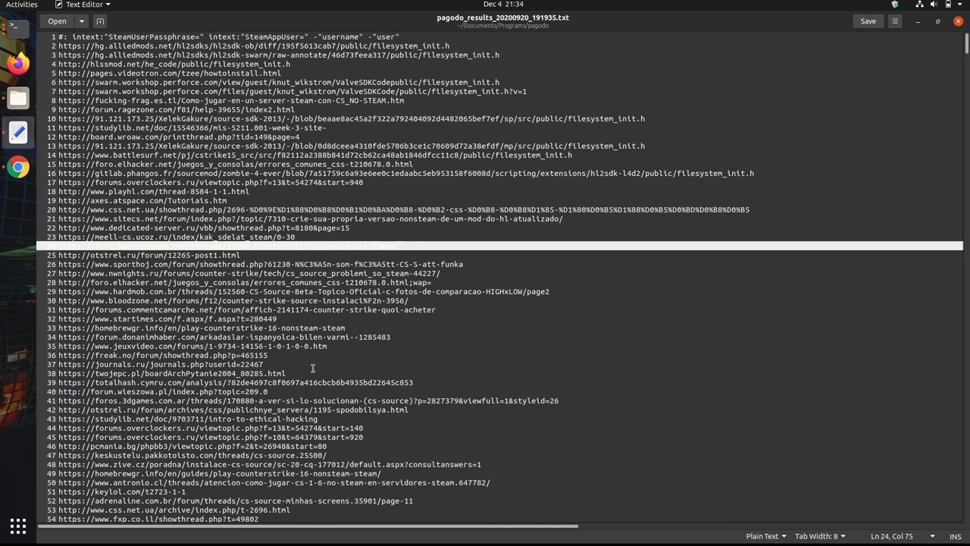
{"action": "scroll", "coordinate": [295, 64], "scroll_direction": "down", "scroll_amount": 2}
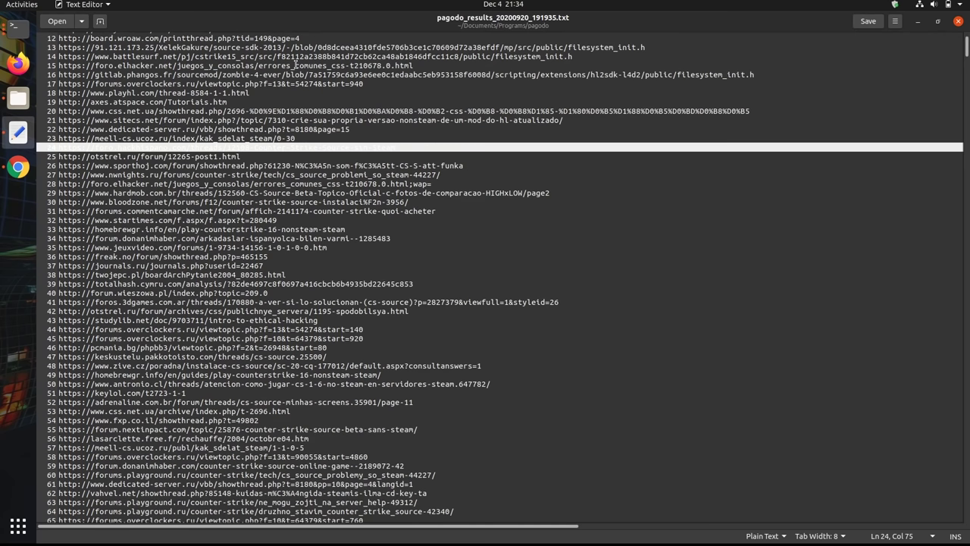
{"action": "left_click", "coordinate": [918, 20]}
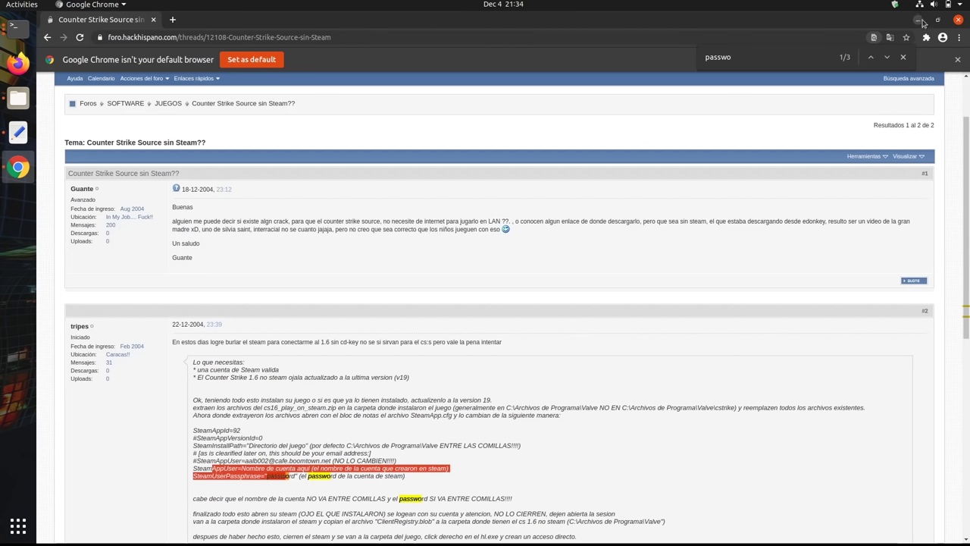
{"action": "left_click", "coordinate": [921, 23]}
{"action": "left_click", "coordinate": [848, 75]}
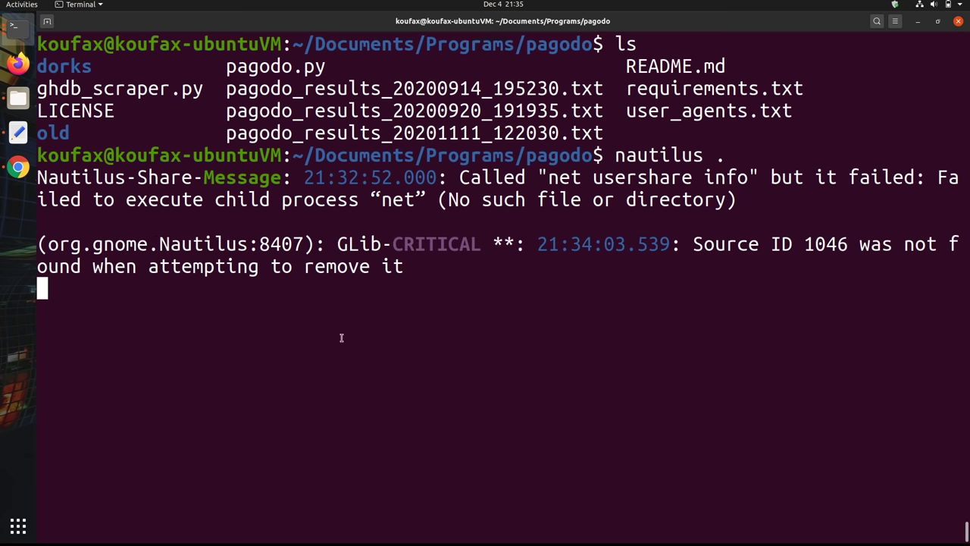
Interrupt the nautilus process with Ctrl+C, returning to a fresh prompt in the pagodo folder.
{"action": "key", "text": "ctrl+c"}
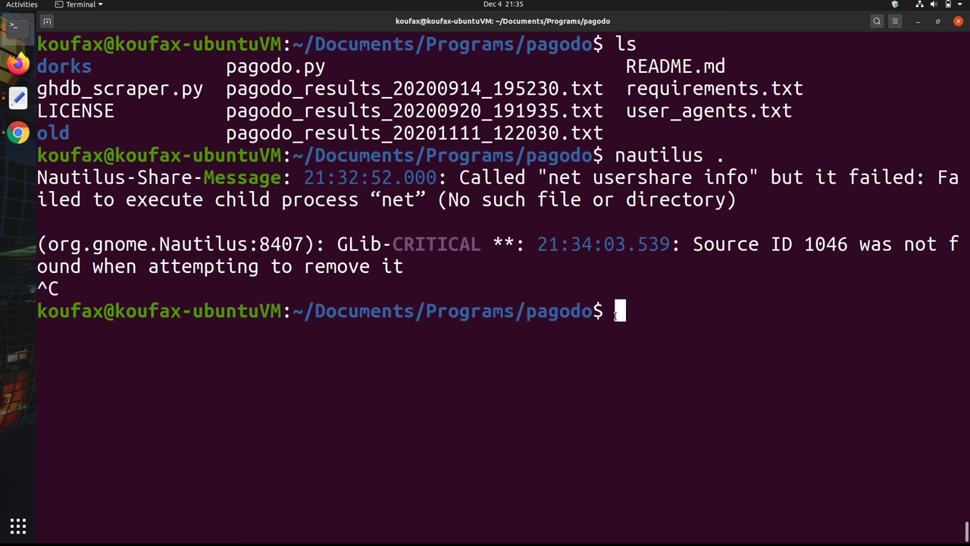